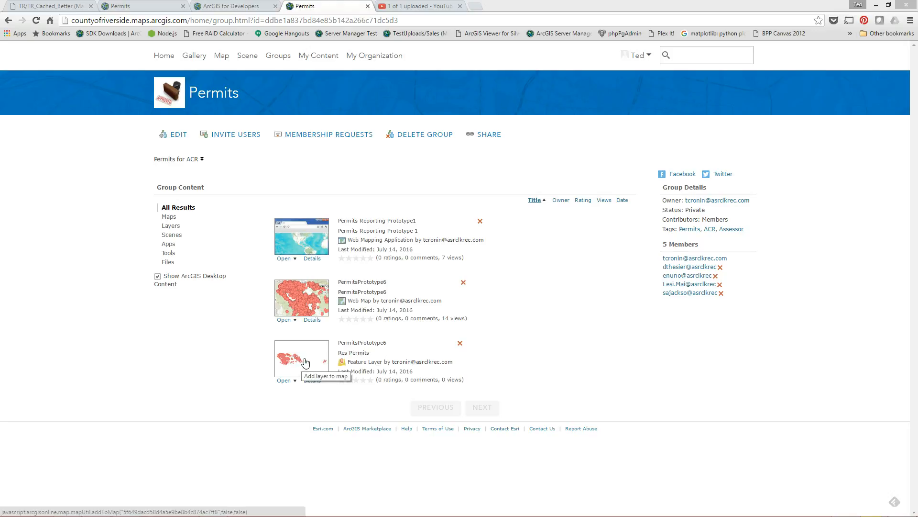
Open the item page of the PermitsPrototype6 feature layer in the Permits group and review its details and data export formats
{"action": "left_click", "coordinate": [364, 344]}
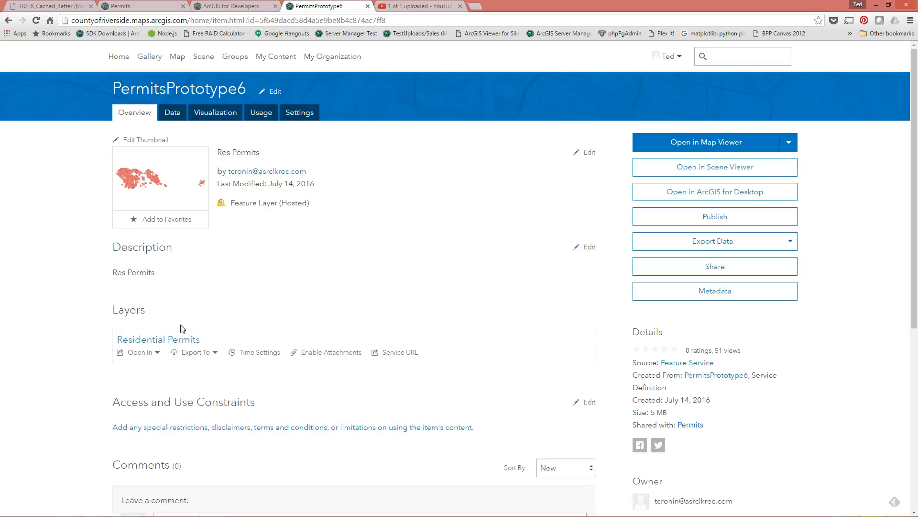
{"action": "scroll", "coordinate": [473, 335], "scroll_direction": "down", "scroll_amount": 6}
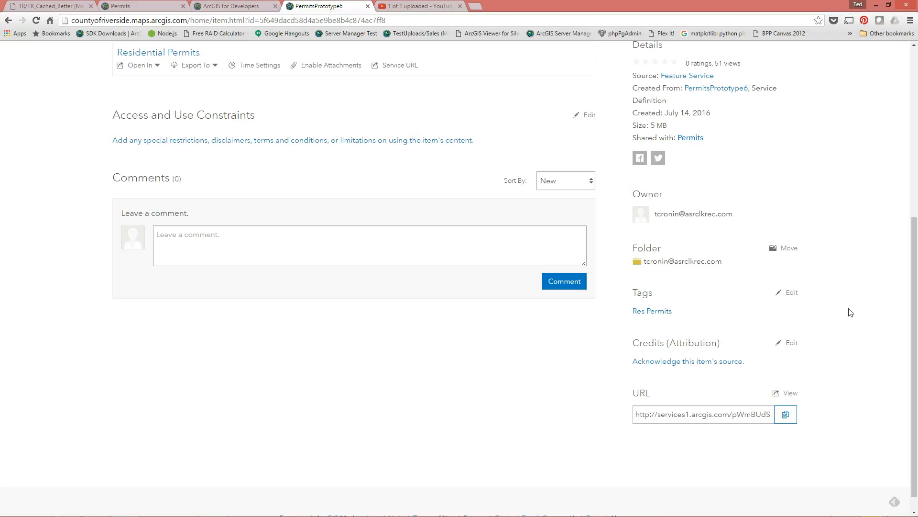
{"action": "scroll", "coordinate": [850, 311], "scroll_direction": "up", "scroll_amount": 1}
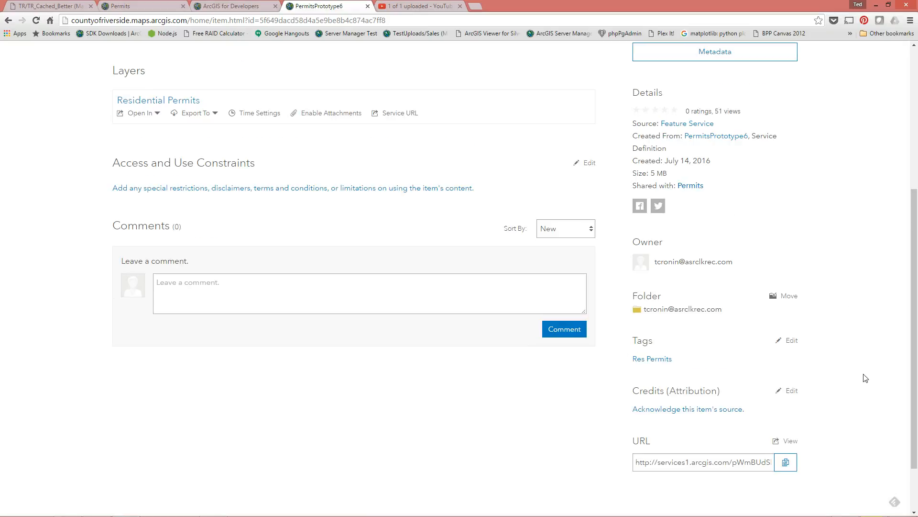
{"action": "scroll", "coordinate": [851, 360], "scroll_direction": "up", "scroll_amount": 1}
{"action": "scroll", "coordinate": [852, 360], "scroll_direction": "up", "scroll_amount": 4}
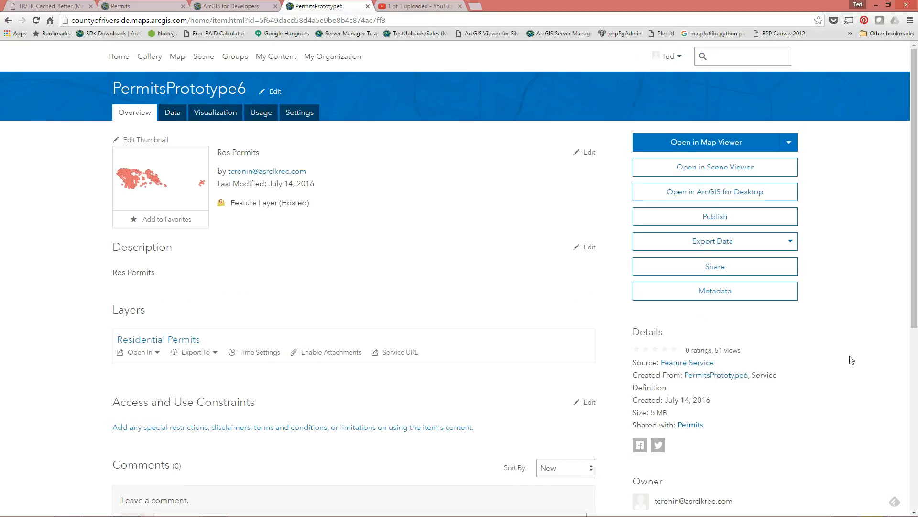
{"action": "left_click", "coordinate": [790, 244]}
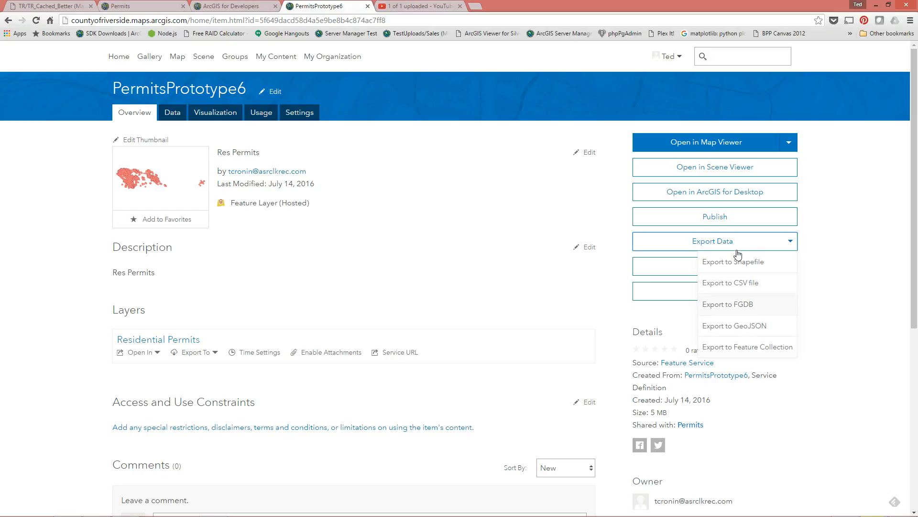
{"action": "left_click", "coordinate": [849, 287]}
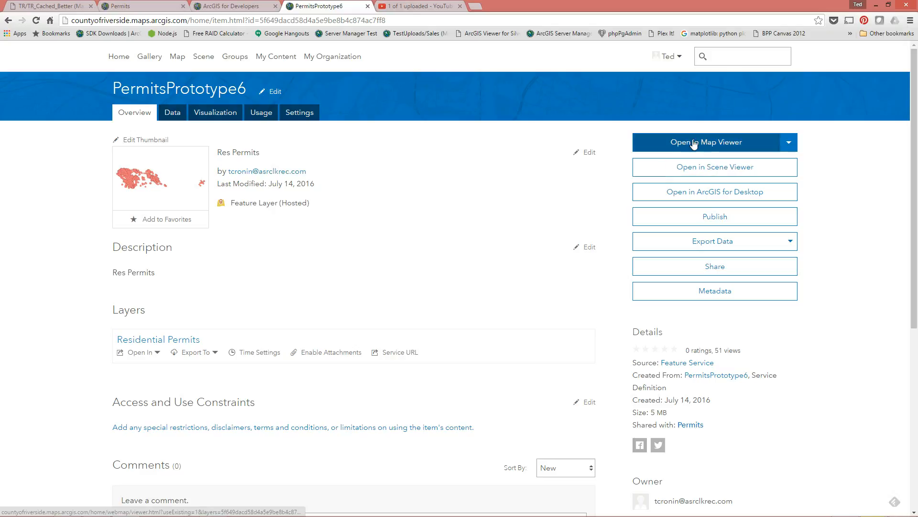
Review the layer's attribute table and its map visualization, inspecting the permit points in the area around Lake Mathews and Lake Perris
{"action": "left_click", "coordinate": [173, 113]}
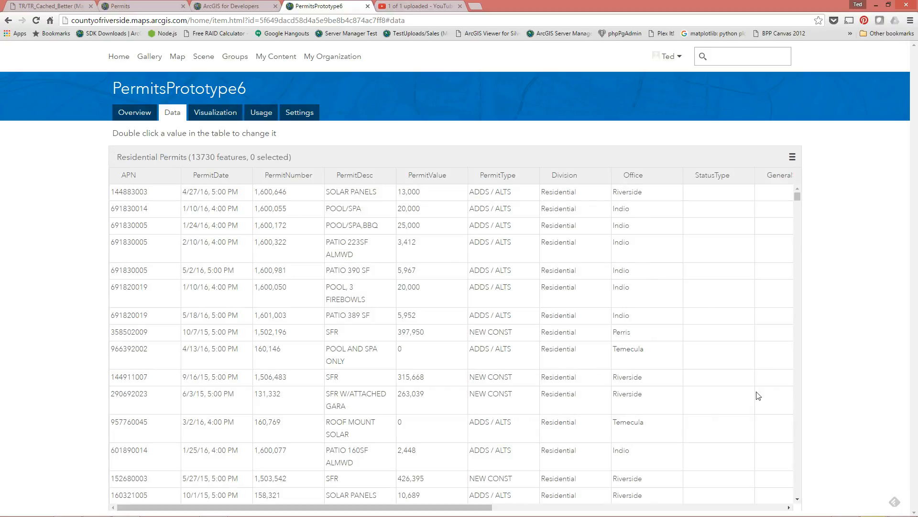
{"action": "left_click", "coordinate": [215, 113]}
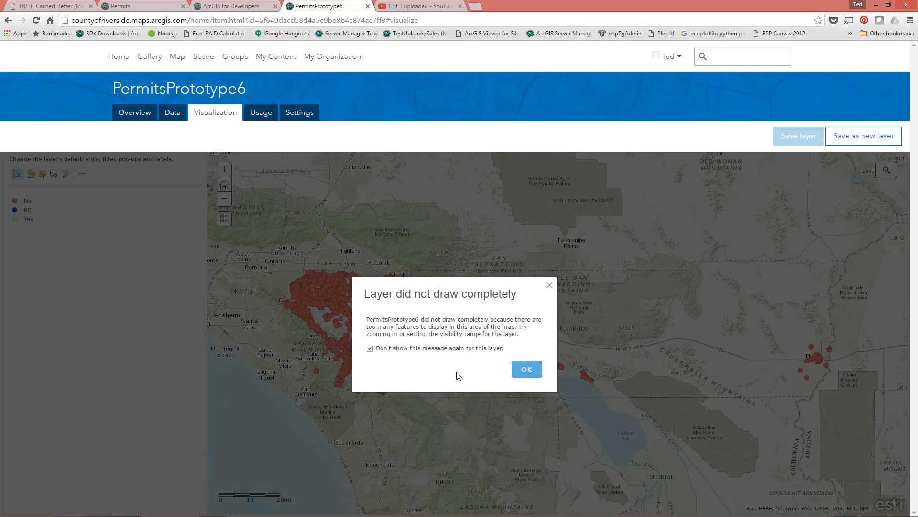
{"action": "left_click", "coordinate": [526, 369]}
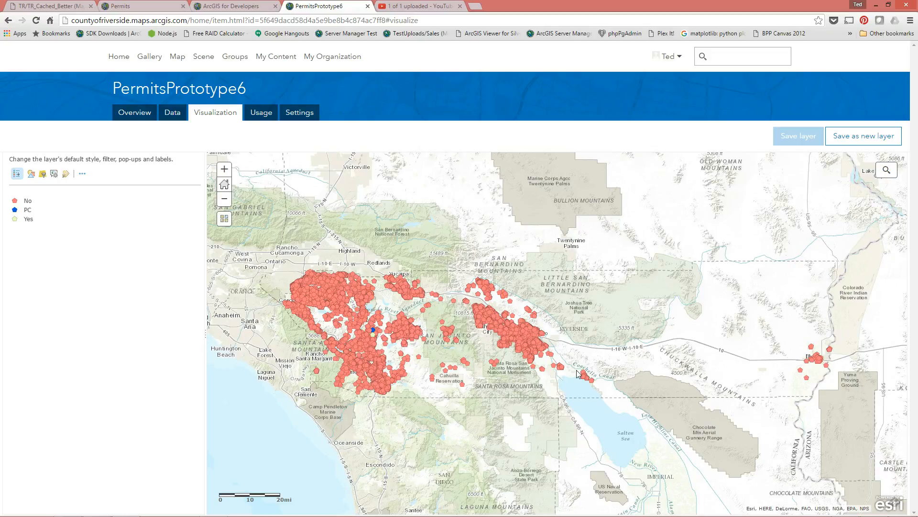
{"action": "left_click_drag", "start_coordinate": [310, 281], "coordinate": [384, 331]}
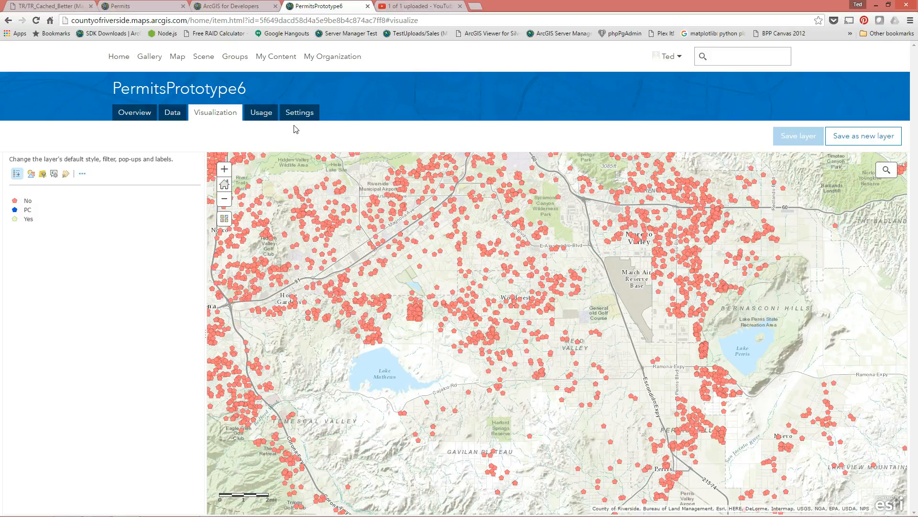
Review the feature layer's usage statistics and general settings, and return to its overview
{"action": "left_click", "coordinate": [262, 113]}
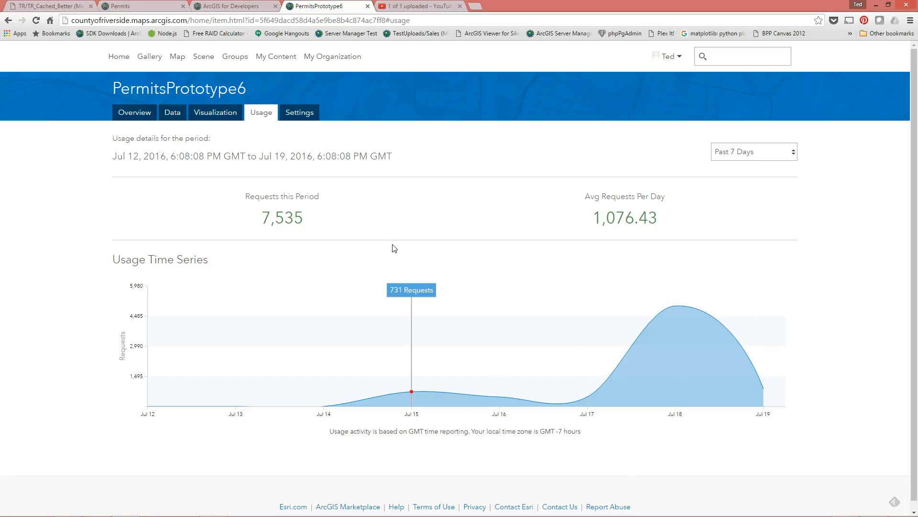
{"action": "left_click", "coordinate": [302, 122]}
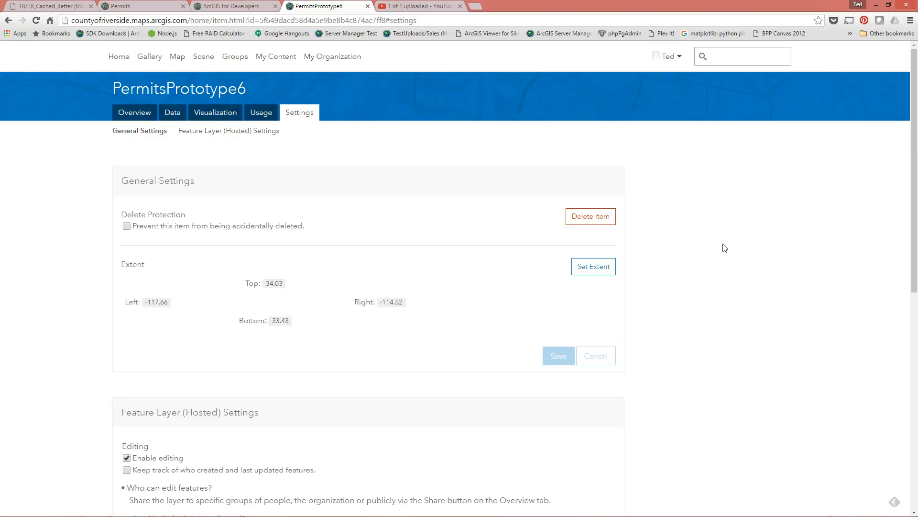
{"action": "left_click", "coordinate": [139, 114]}
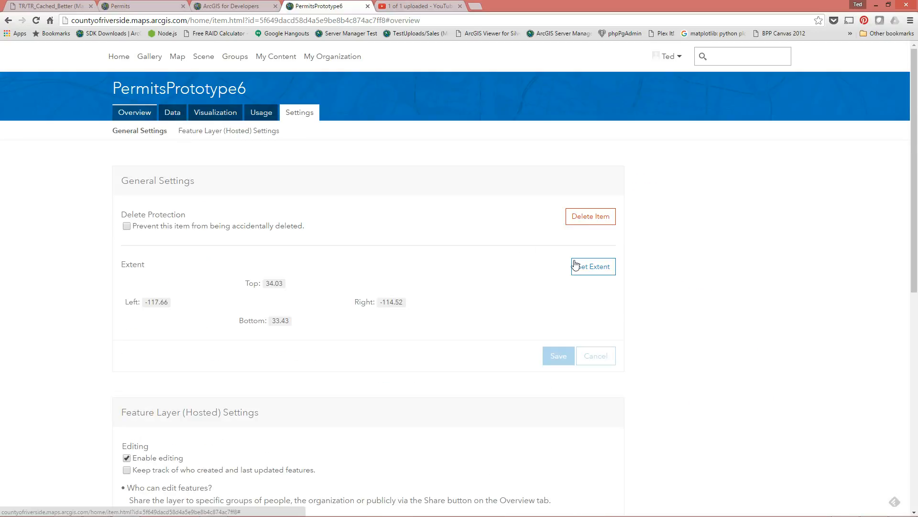
Open the feature layer in Map Viewer and suppress further incomplete-drawing messages for this layer
{"action": "left_click", "coordinate": [734, 143]}
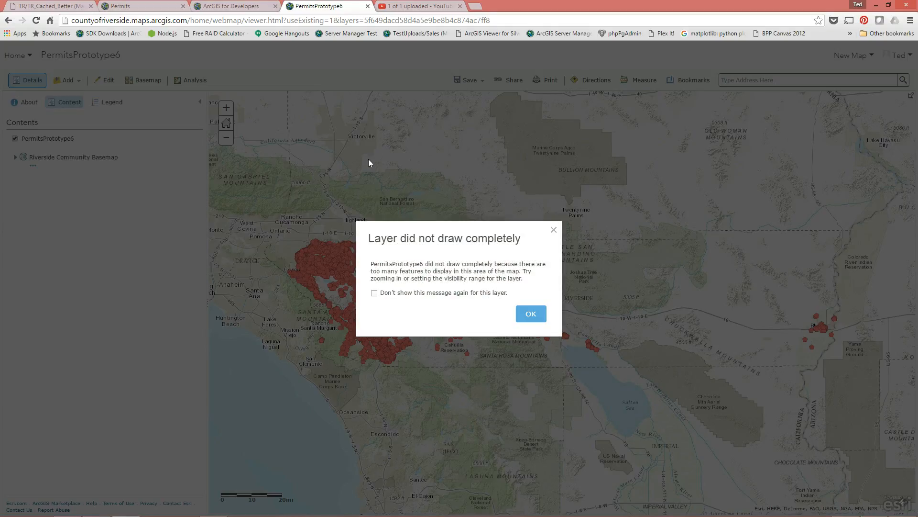
{"action": "left_click", "coordinate": [374, 294]}
{"action": "left_click", "coordinate": [530, 314]}
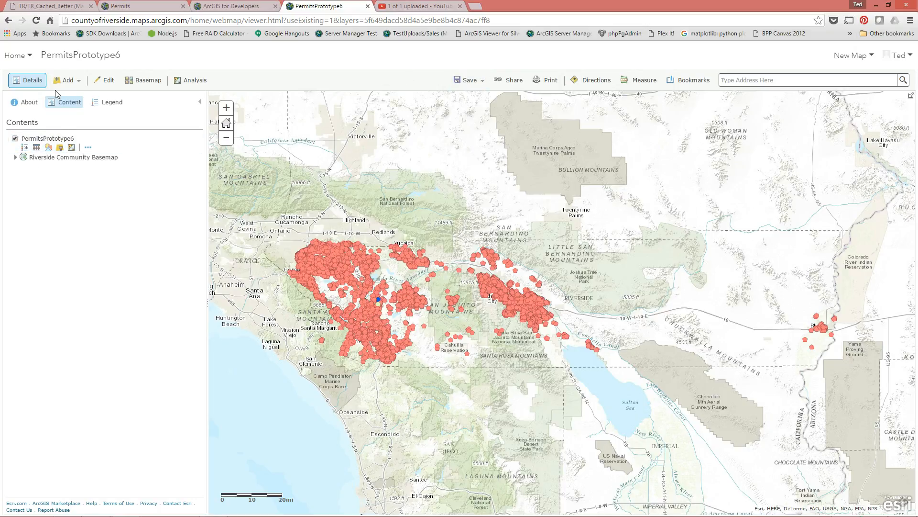
Examine the title, tags and summary fields used for saving the map, and leave without saving
{"action": "left_click", "coordinate": [474, 81]}
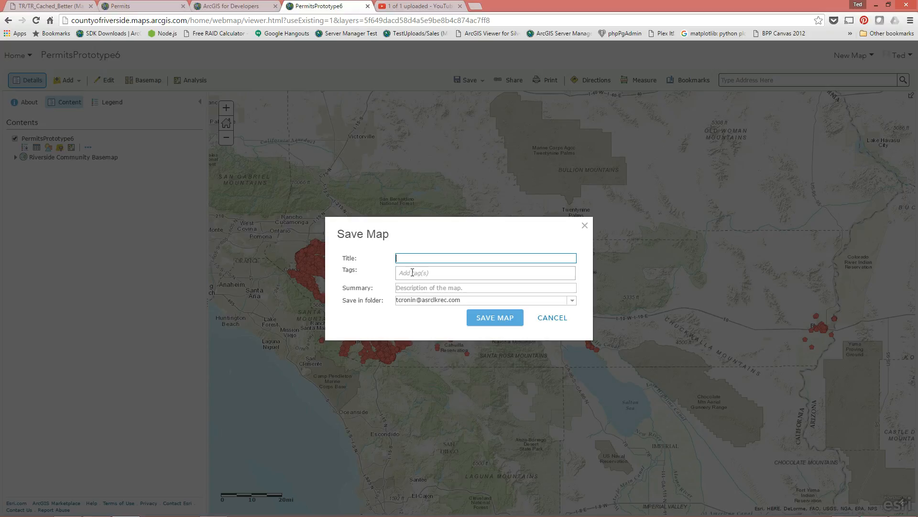
{"action": "left_click", "coordinate": [415, 273]}
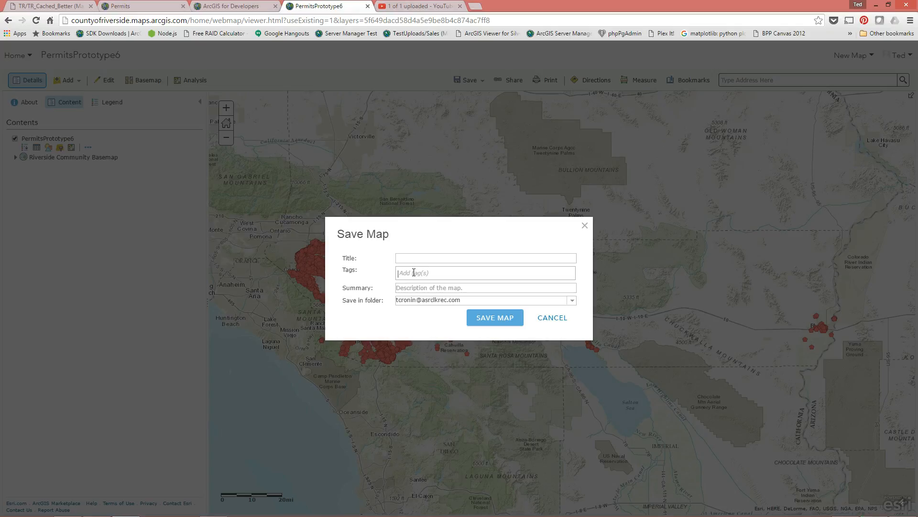
{"action": "left_click", "coordinate": [456, 288]}
{"action": "left_click", "coordinate": [556, 319]}
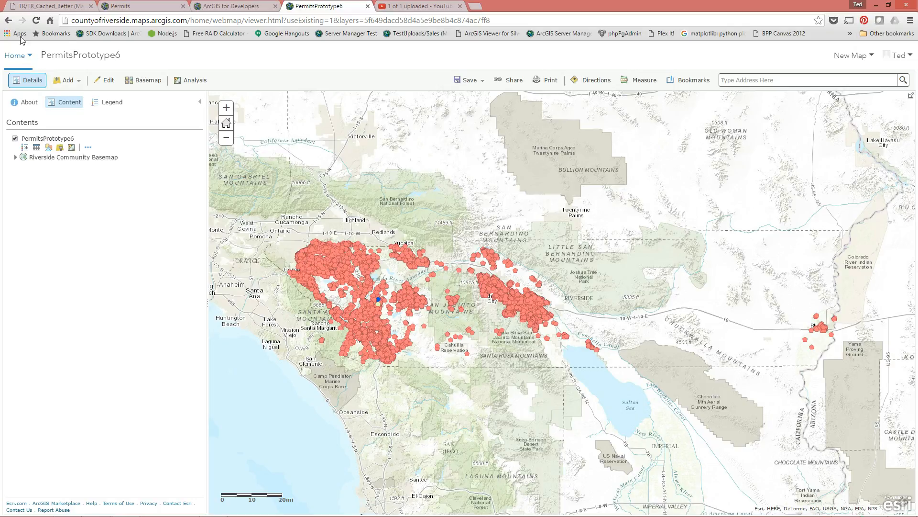
Go from the map to the list of groups and open the Permits group
{"action": "left_click", "coordinate": [27, 54]}
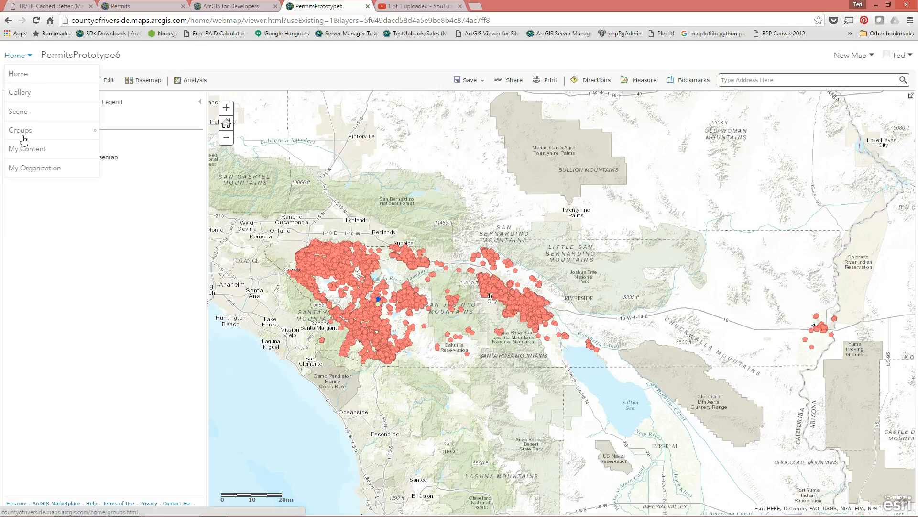
{"action": "left_click", "coordinate": [20, 132]}
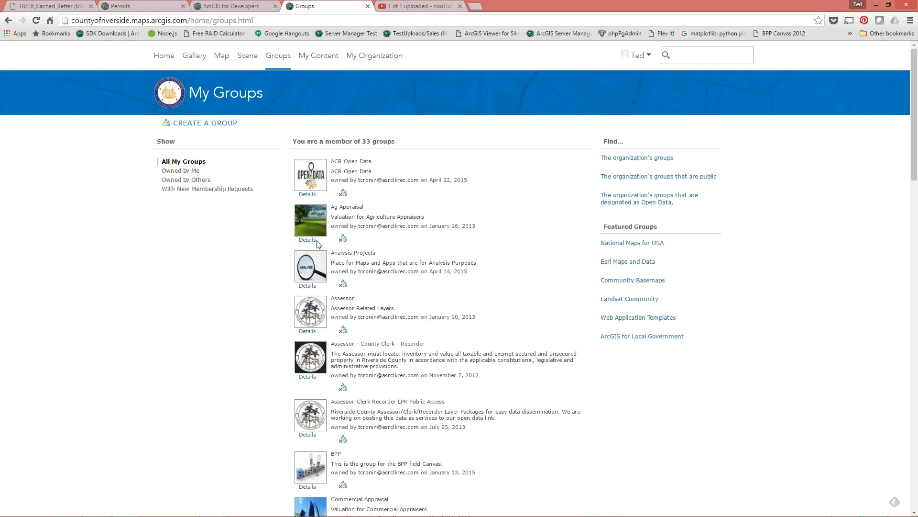
{"action": "scroll", "coordinate": [651, 358], "scroll_direction": "down", "scroll_amount": 15}
{"action": "scroll", "coordinate": [651, 359], "scroll_direction": "down", "scroll_amount": 10}
{"action": "scroll", "coordinate": [651, 359], "scroll_direction": "up", "scroll_amount": 2}
{"action": "left_click", "coordinate": [343, 185]}
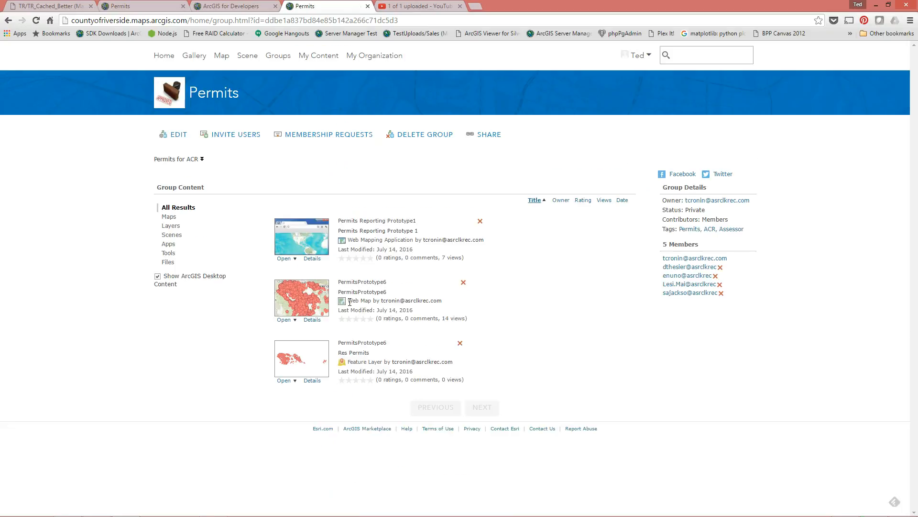
Review the item details of the PermitsPrototype6 web map in the group and open it in Map Viewer
{"action": "left_click", "coordinate": [365, 282]}
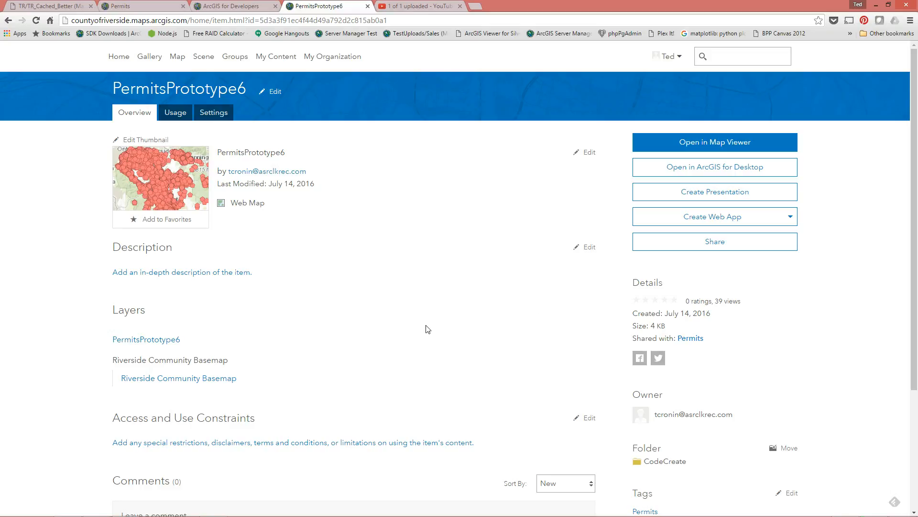
{"action": "mouse_move", "coordinate": [158, 181]}
{"action": "scroll", "coordinate": [378, 306], "scroll_direction": "down", "scroll_amount": 3}
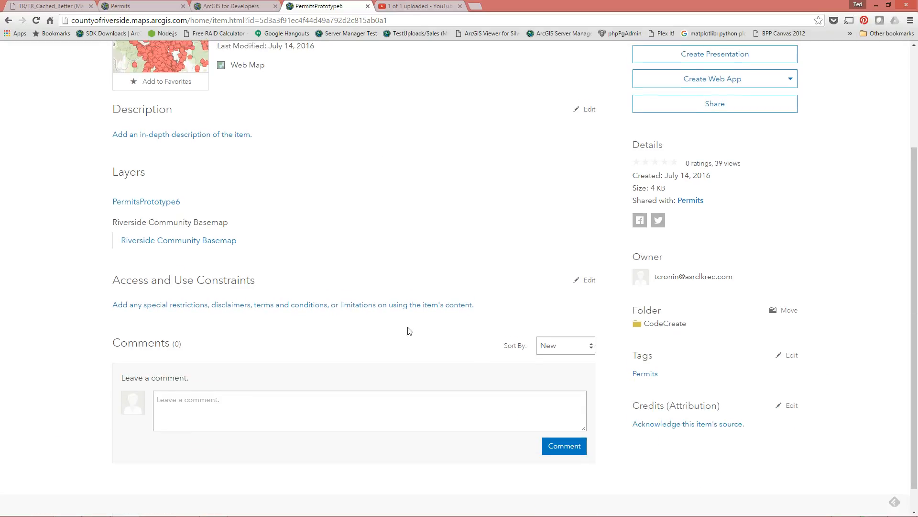
{"action": "scroll", "coordinate": [407, 330], "scroll_direction": "up", "scroll_amount": 3}
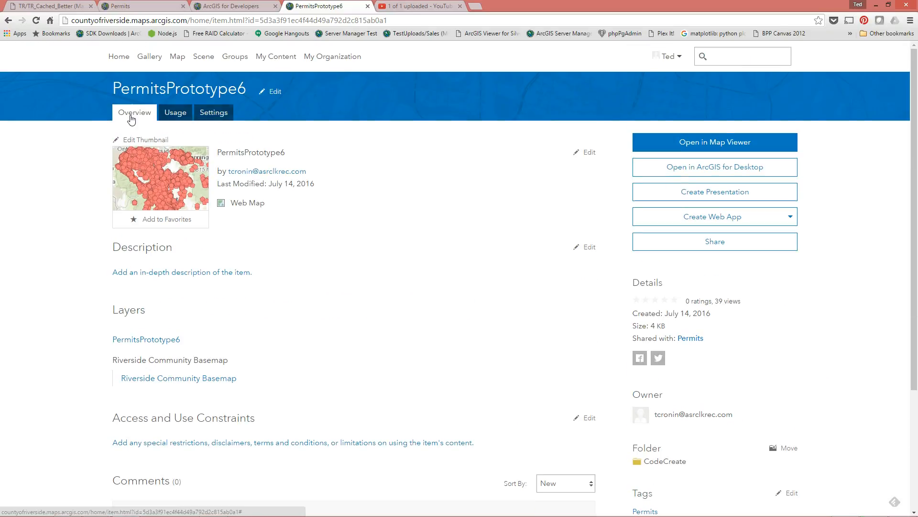
{"action": "left_click", "coordinate": [730, 147]}
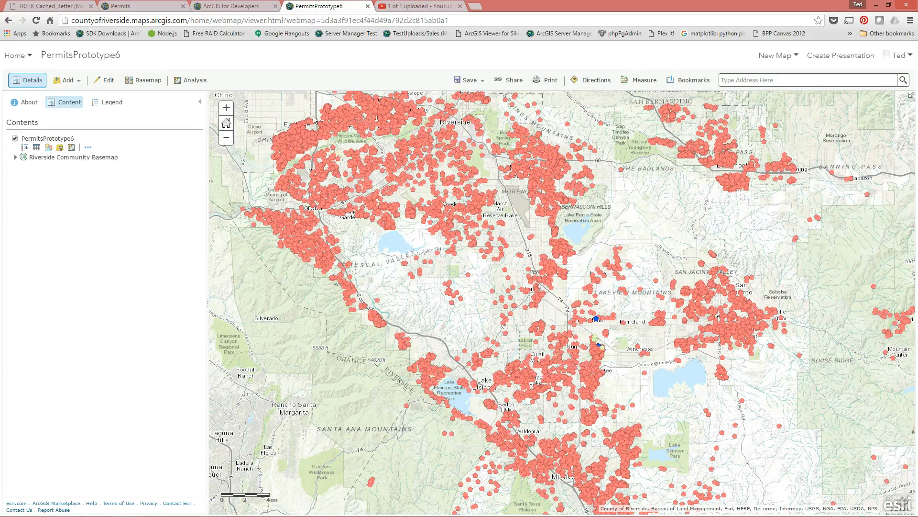
Measure the straight-line distance in miles from Lake Mathews to the west side of Lake Perris and check the available length units
{"action": "left_click", "coordinate": [635, 81]}
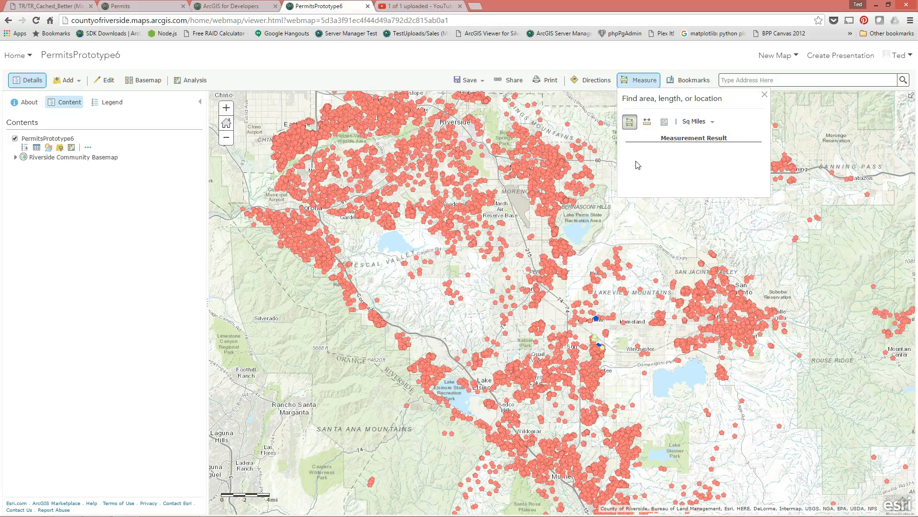
{"action": "left_click", "coordinate": [645, 126]}
{"action": "left_click", "coordinate": [394, 229]}
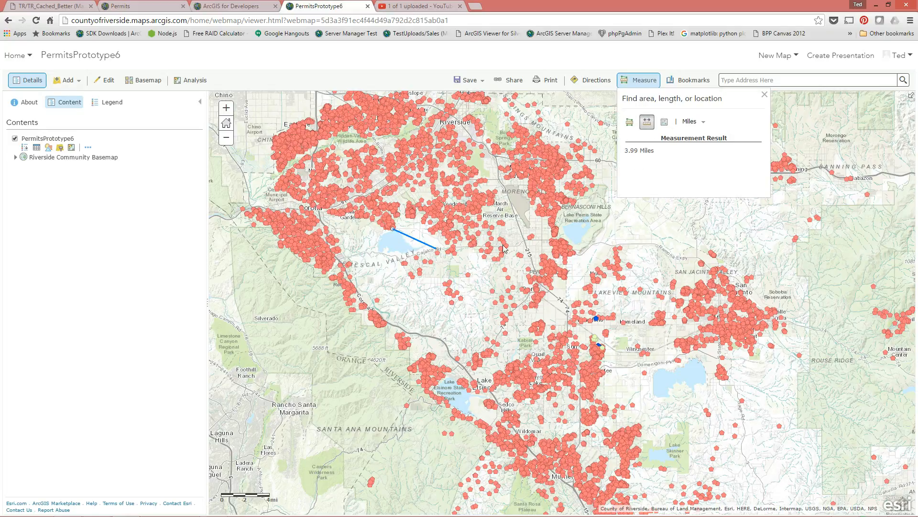
{"action": "double_click", "coordinate": [555, 230]}
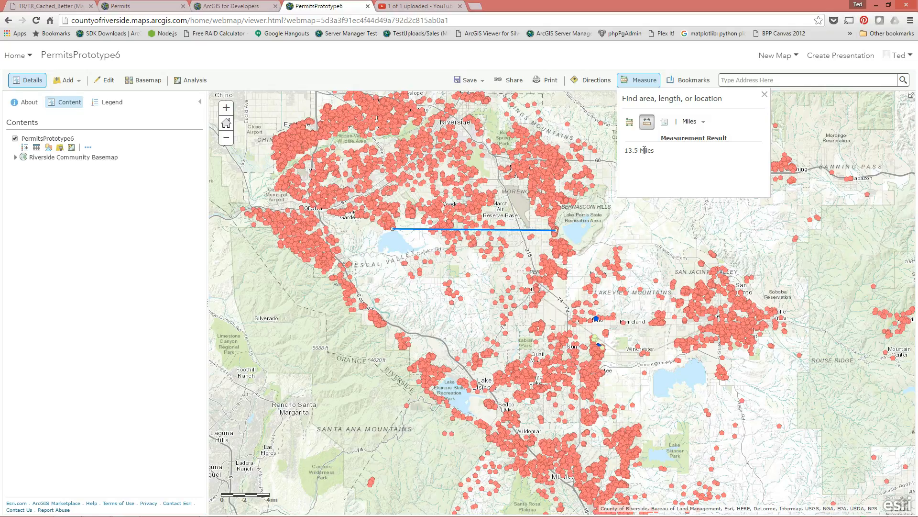
{"action": "left_click_drag", "start_coordinate": [651, 150], "coordinate": [624, 151]}
{"action": "left_click", "coordinate": [658, 155]}
{"action": "left_click", "coordinate": [706, 125]}
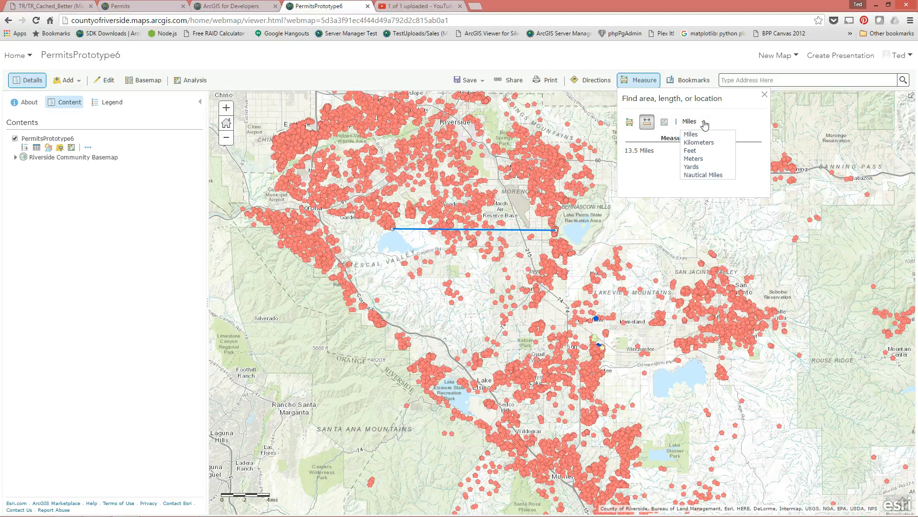
{"action": "left_click", "coordinate": [717, 134]}
Examine the area measurement tool and its unit options, and close the measuring tools
{"action": "left_click", "coordinate": [629, 122]}
{"action": "left_click", "coordinate": [712, 122]}
{"action": "left_click", "coordinate": [725, 123]}
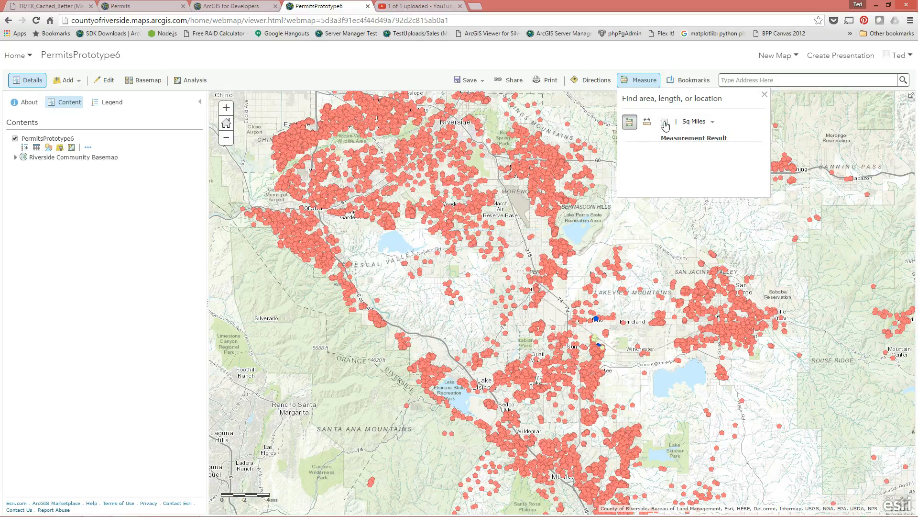
{"action": "left_click", "coordinate": [764, 95]}
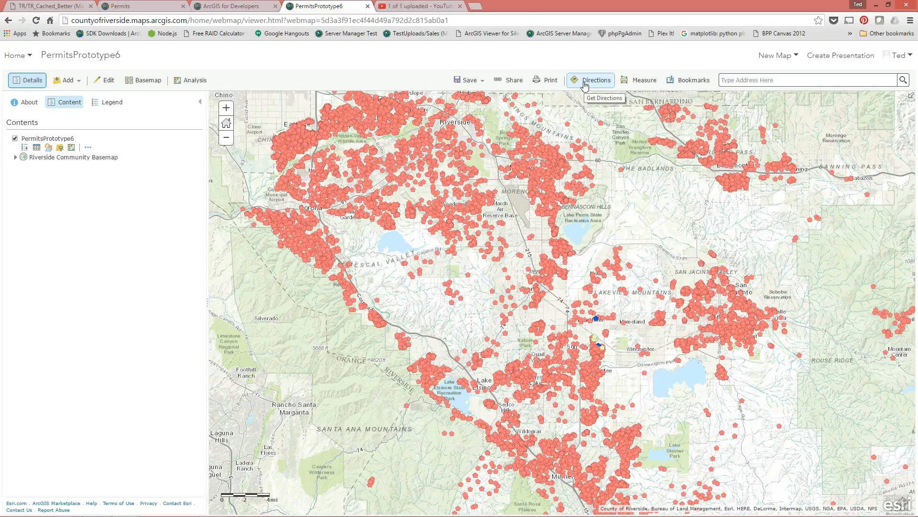
Review which groups the web map is shared with and the other sharing options, leaving them unchanged
{"action": "left_click", "coordinate": [510, 86]}
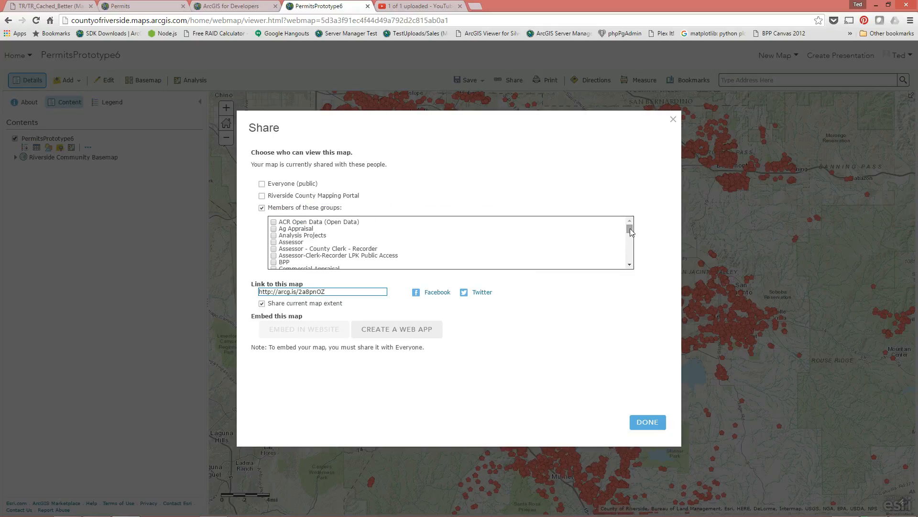
{"action": "left_click_drag", "start_coordinate": [630, 228], "coordinate": [634, 272]}
{"action": "scroll", "coordinate": [629, 254], "scroll_direction": "up", "scroll_amount": 3}
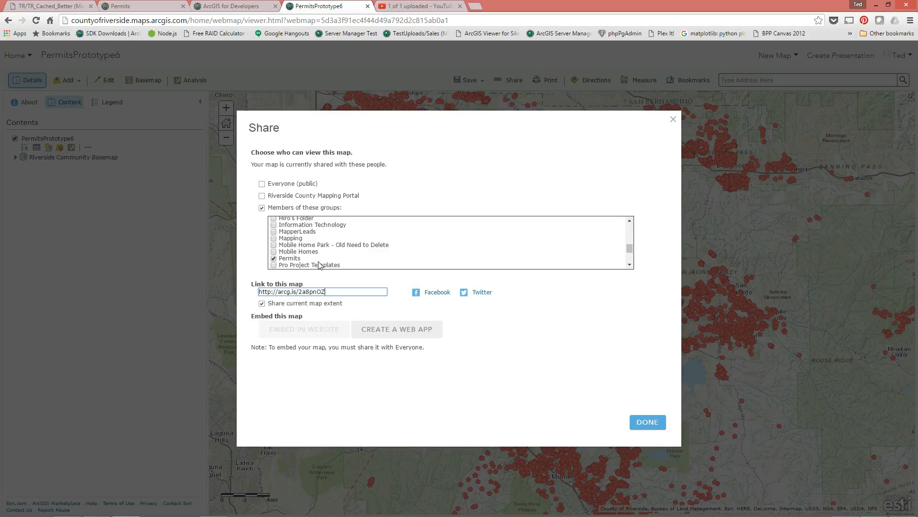
{"action": "scroll", "coordinate": [629, 265], "scroll_direction": "down", "scroll_amount": 2}
{"action": "scroll", "coordinate": [631, 268], "scroll_direction": "down", "scroll_amount": 1}
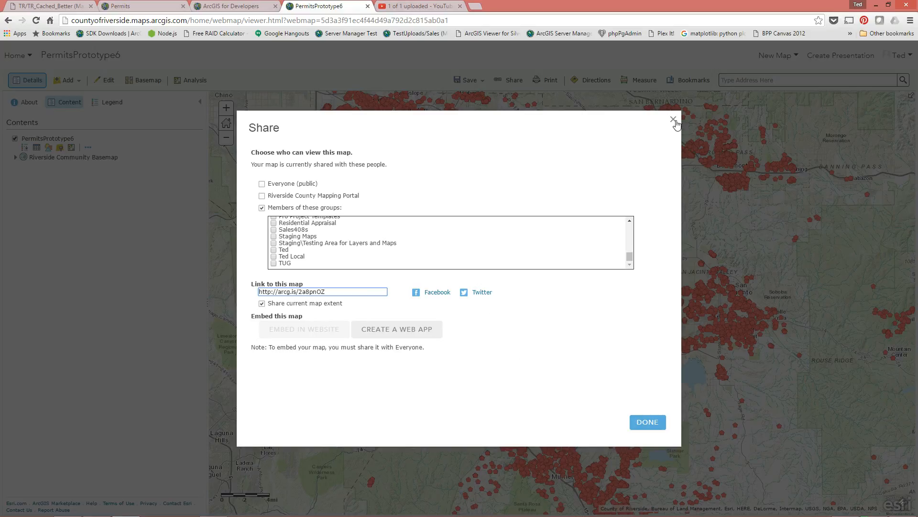
{"action": "left_click_drag", "start_coordinate": [673, 120], "coordinate": [673, 123]}
{"action": "key", "text": "Escape"}
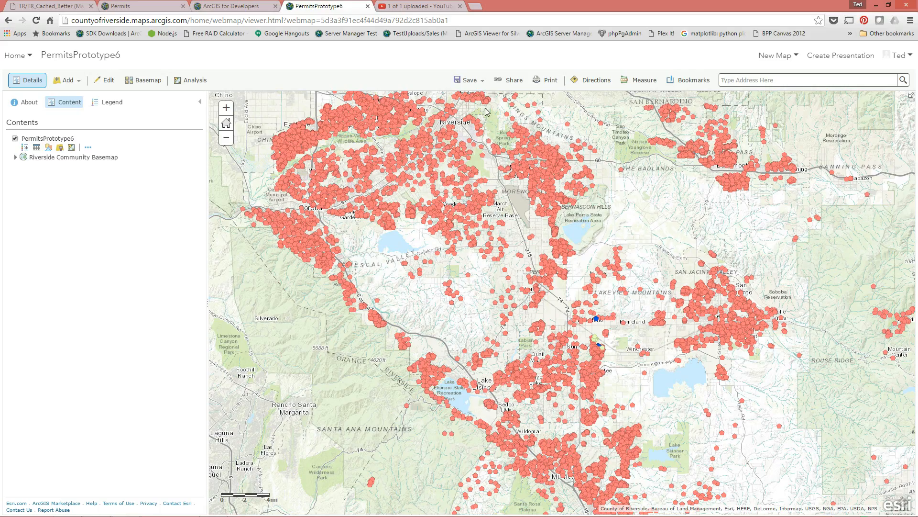
Check the save options for the web map and look over the available basemap gallery
{"action": "left_click", "coordinate": [468, 80]}
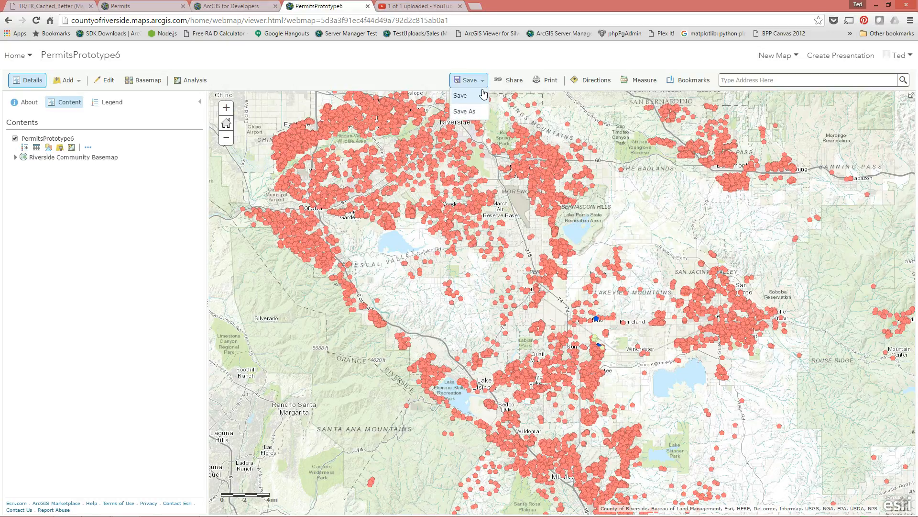
{"action": "left_click", "coordinate": [415, 70]}
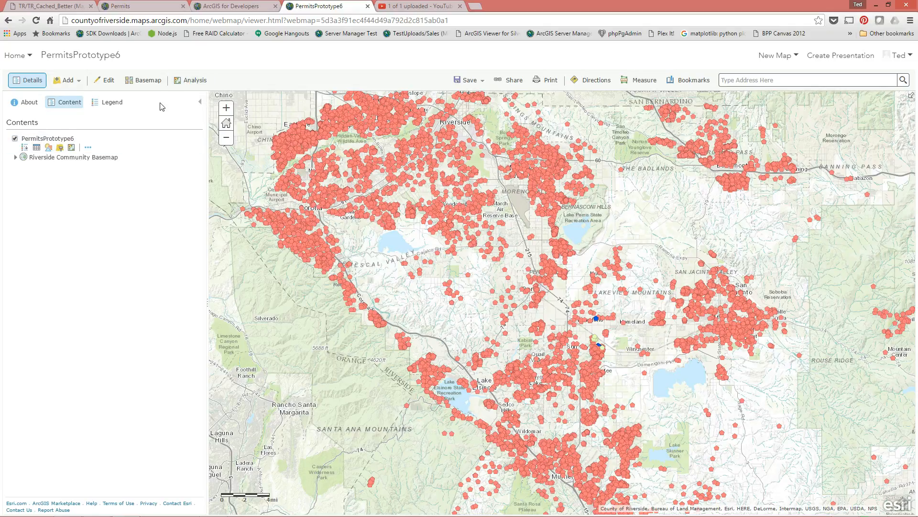
{"action": "left_click", "coordinate": [142, 82]}
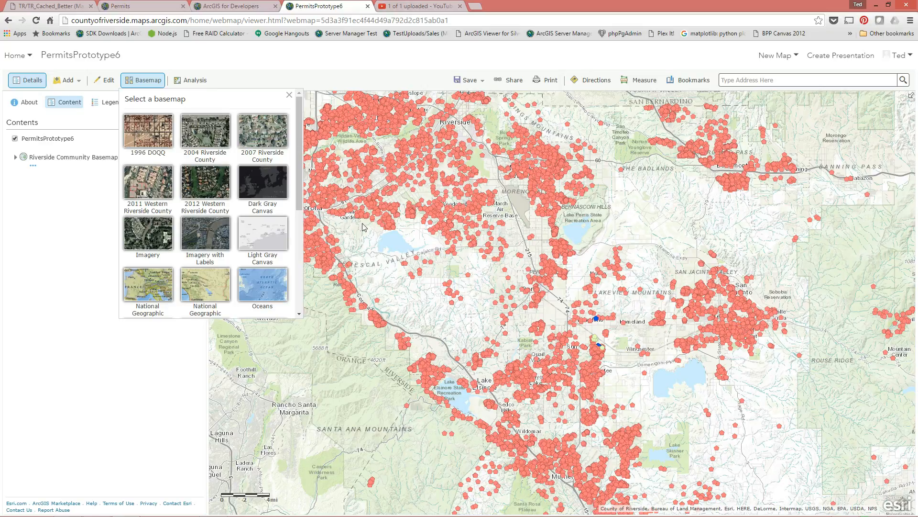
{"action": "left_click", "coordinate": [245, 349]}
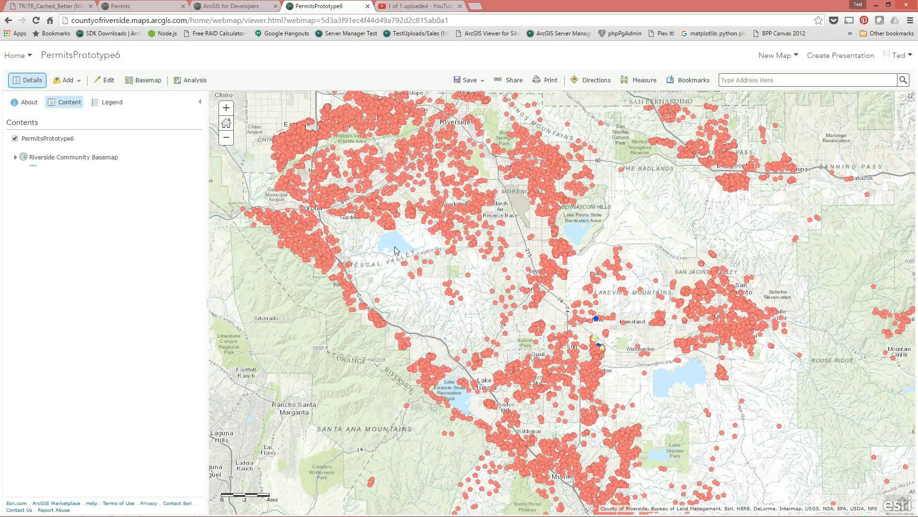
Browse the basemap gallery and switch the map's basemap to Imagery with Labels
{"action": "left_click_drag", "start_coordinate": [355, 163], "coordinate": [441, 237]}
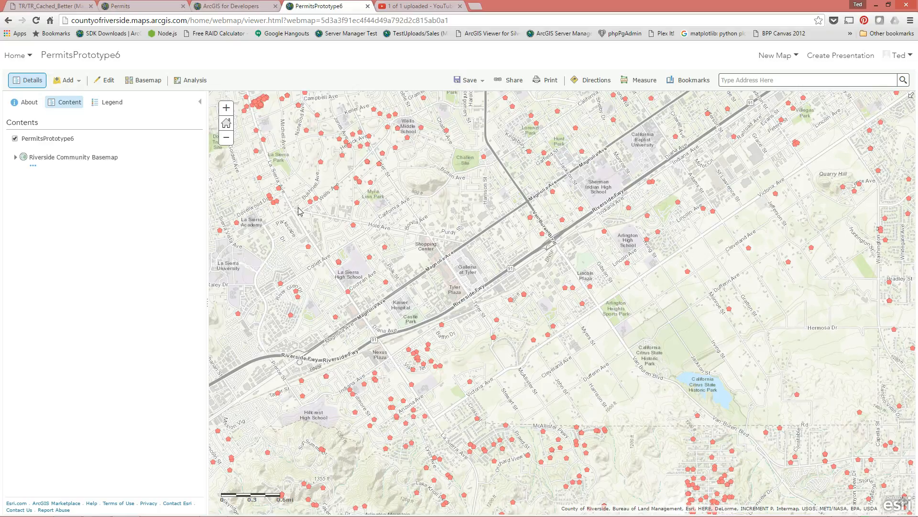
{"action": "left_click", "coordinate": [143, 80]}
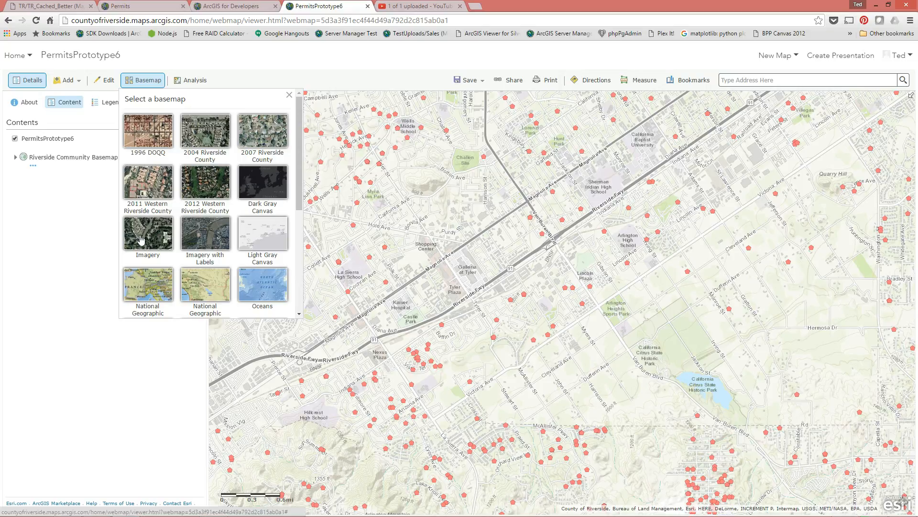
{"action": "left_click_drag", "start_coordinate": [299, 211], "coordinate": [308, 280]}
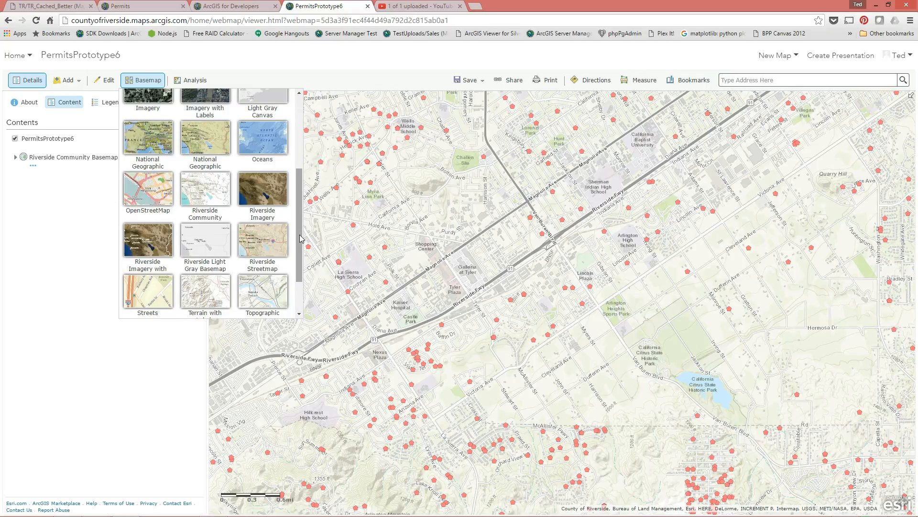
{"action": "left_click_drag", "start_coordinate": [300, 240], "coordinate": [300, 269]}
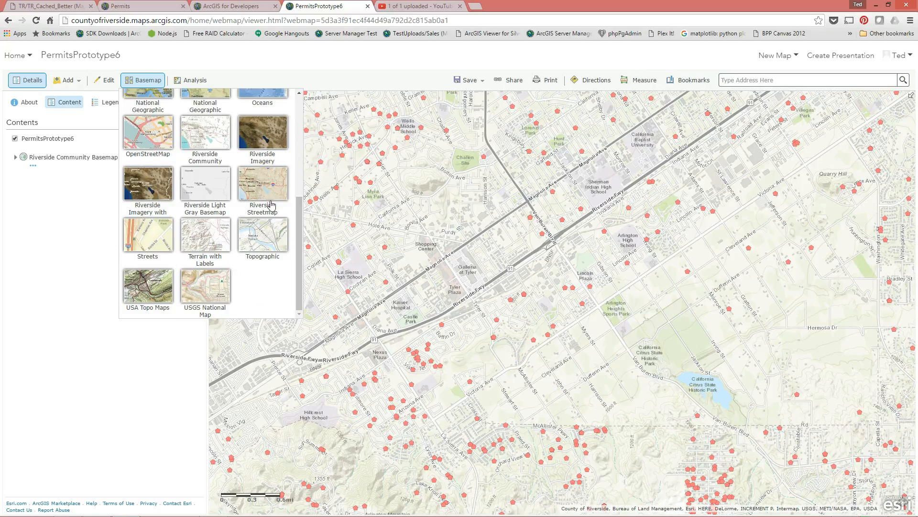
{"action": "left_click_drag", "start_coordinate": [301, 215], "coordinate": [306, 170]}
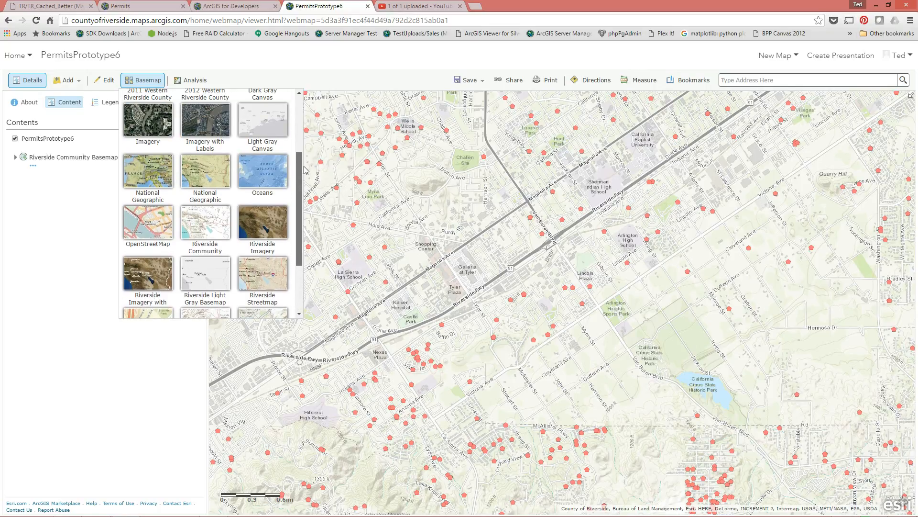
{"action": "scroll", "coordinate": [158, 101], "scroll_direction": "up", "scroll_amount": 3}
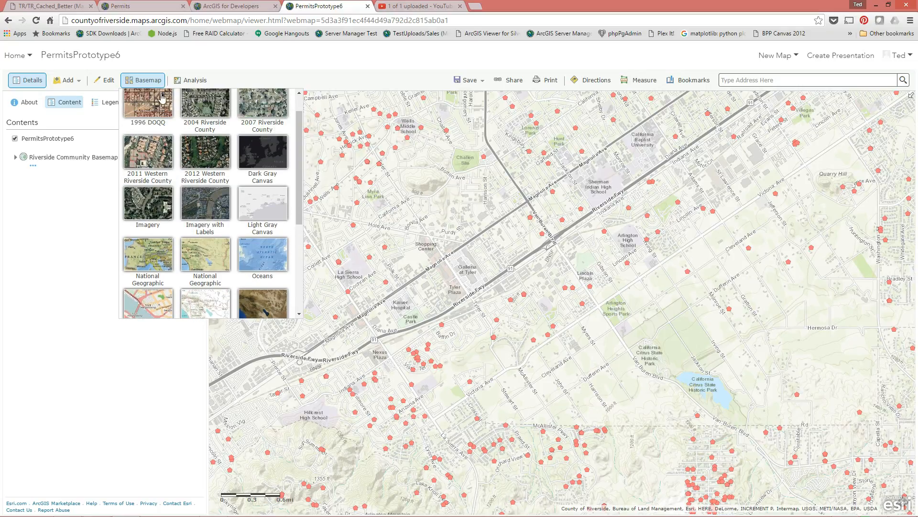
{"action": "scroll", "coordinate": [300, 212], "scroll_direction": "down", "scroll_amount": 2}
{"action": "scroll", "coordinate": [300, 212], "scroll_direction": "down", "scroll_amount": 2}
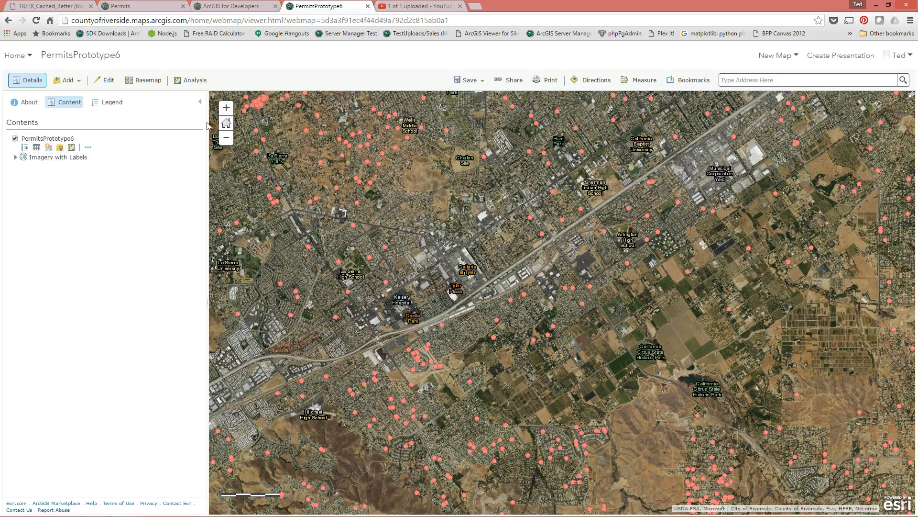
Change the basemap to Light Gray Canvas
{"action": "left_click", "coordinate": [146, 81]}
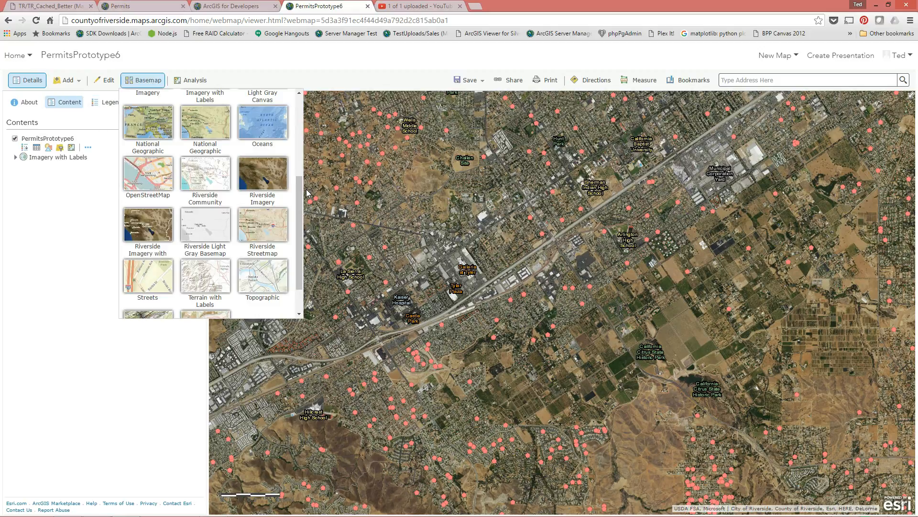
{"action": "scroll", "coordinate": [299, 178], "scroll_direction": "up", "scroll_amount": 5}
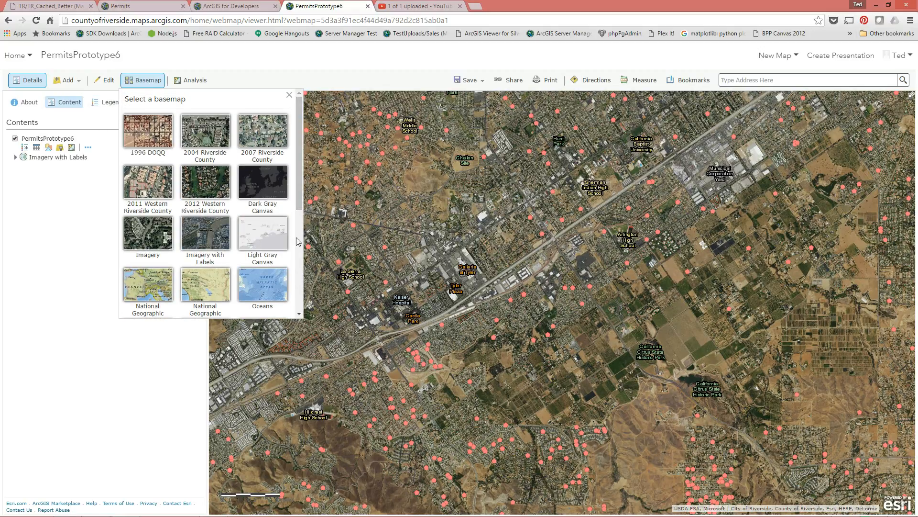
{"action": "left_click", "coordinate": [262, 244]}
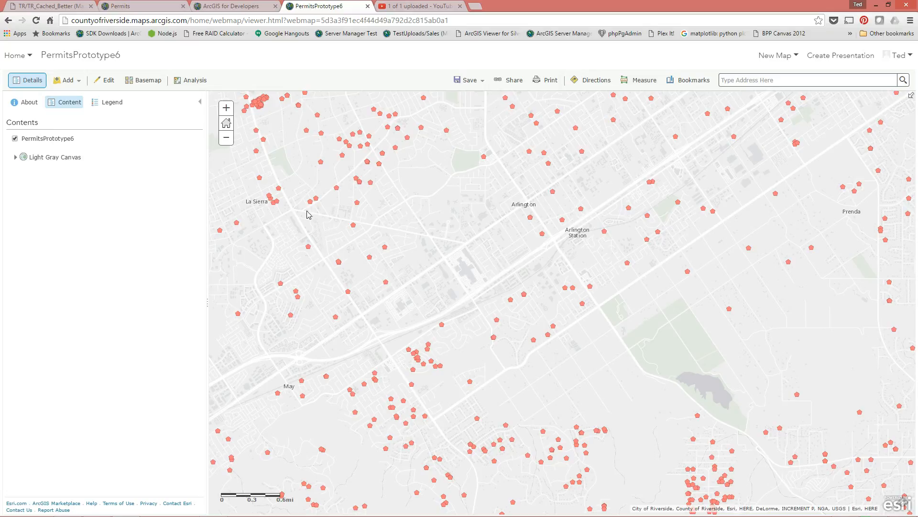
Change the basemap to Topographic
{"action": "left_click", "coordinate": [143, 81]}
{"action": "scroll", "coordinate": [205, 230], "scroll_direction": "down", "scroll_amount": 3}
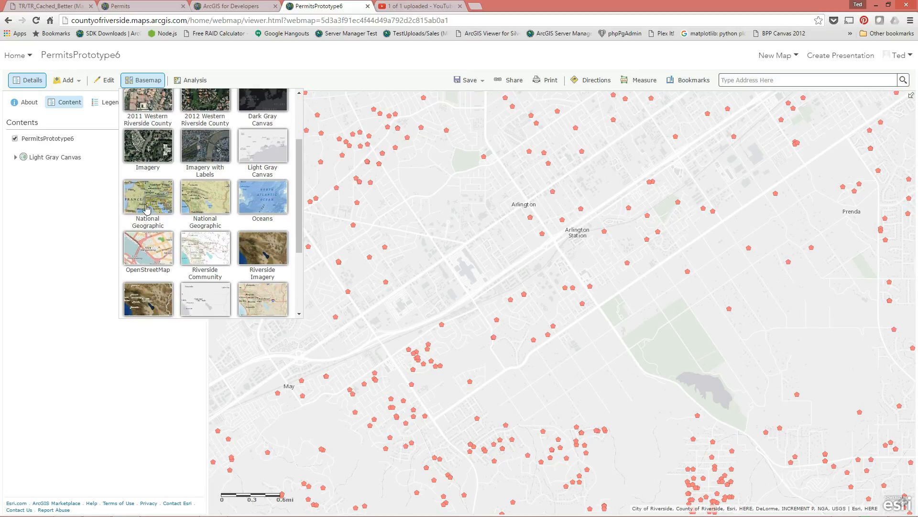
{"action": "left_click", "coordinate": [215, 249]}
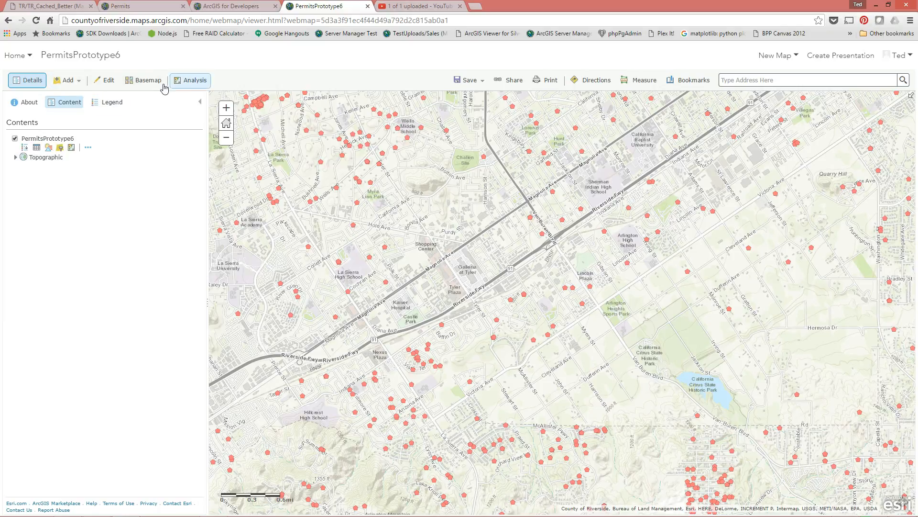
Add a Residential Permits point of type PC just west of Harrison St and look through its attribute fields
{"action": "left_click", "coordinate": [104, 82]}
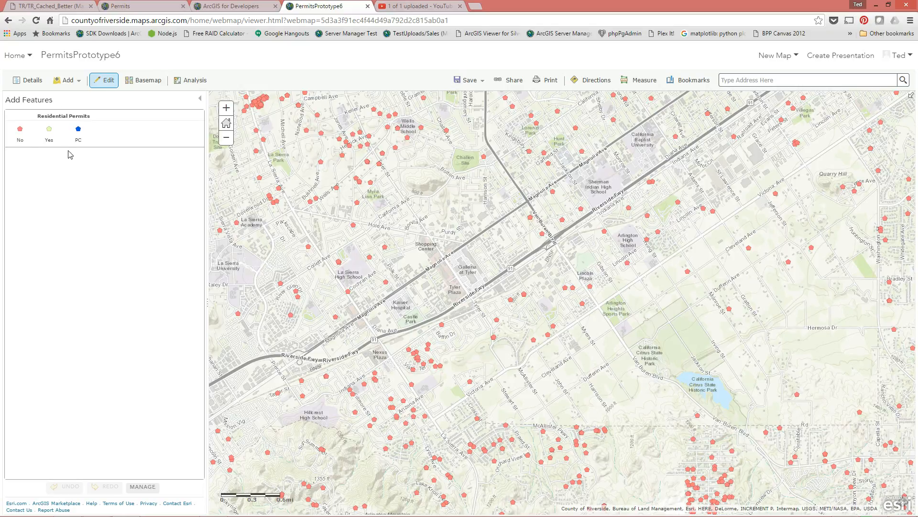
{"action": "left_click", "coordinate": [80, 134]}
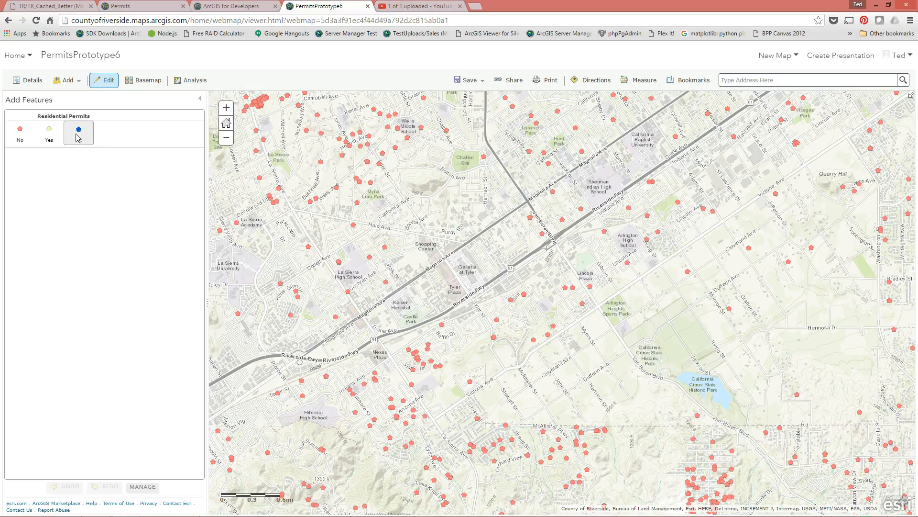
{"action": "left_click", "coordinate": [451, 187]}
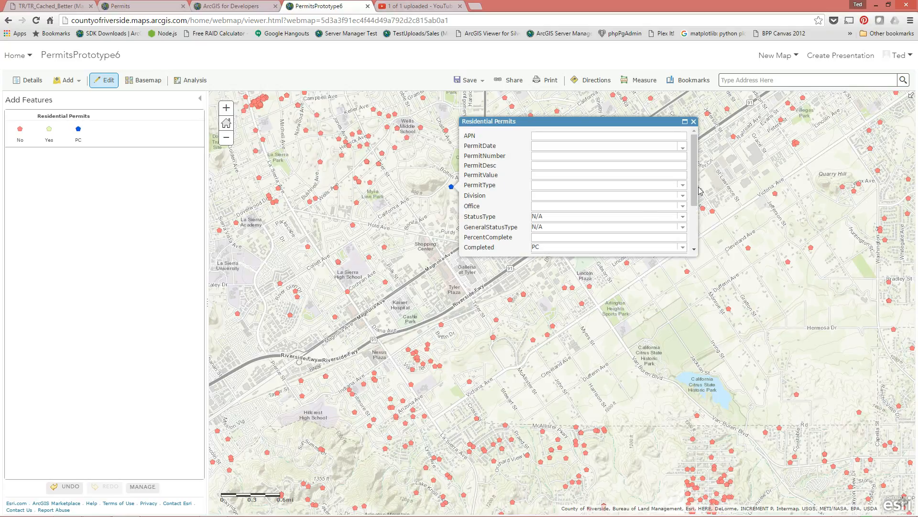
{"action": "scroll", "coordinate": [622, 182], "scroll_direction": "down", "scroll_amount": 3}
{"action": "scroll", "coordinate": [608, 143], "scroll_direction": "up", "scroll_amount": 3}
{"action": "mouse_move", "coordinate": [691, 201]}
{"action": "left_mouse_down"}
{"action": "mouse_move", "coordinate": [694, 251]}
{"action": "mouse_move", "coordinate": [695, 196]}
{"action": "left_mouse_up"}
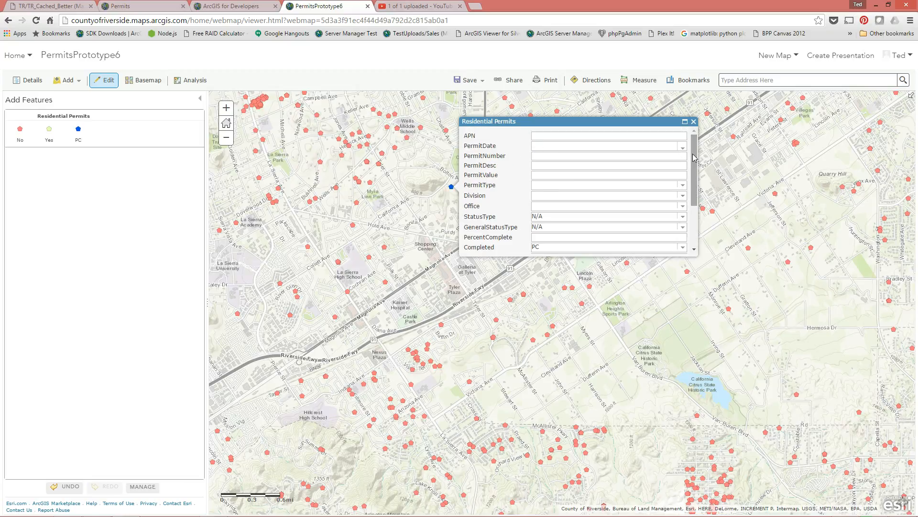
{"action": "left_click", "coordinate": [694, 122]}
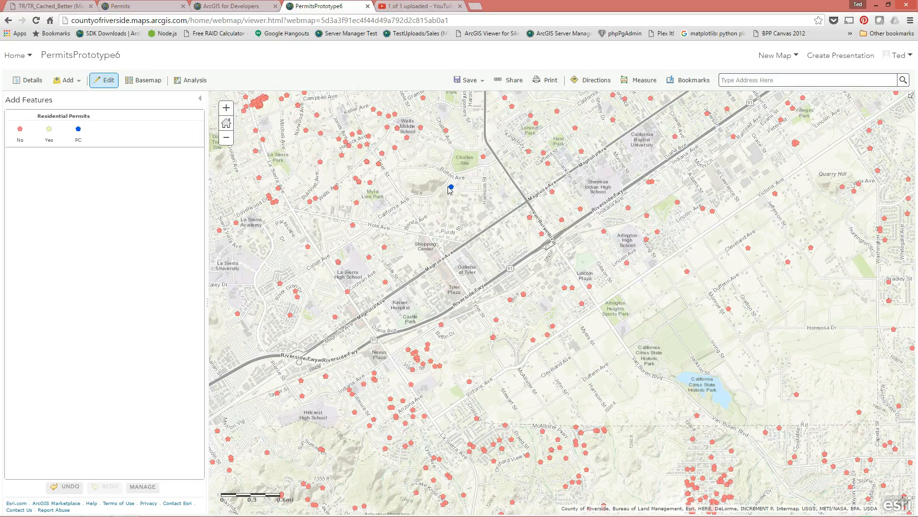
Delete the newly added PC permit point west of Harrison St
{"action": "left_click", "coordinate": [450, 187]}
{"action": "left_click_drag", "start_coordinate": [693, 198], "coordinate": [654, 255]}
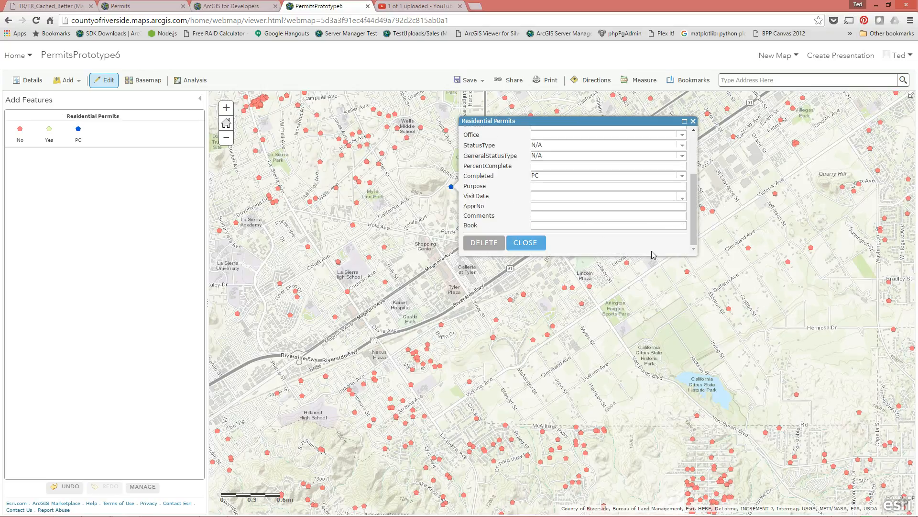
{"action": "left_click", "coordinate": [483, 245]}
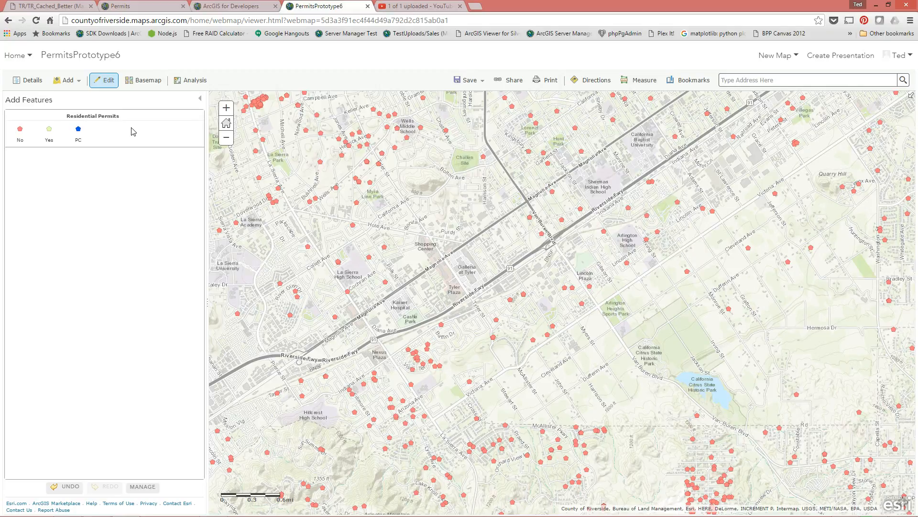
Leave editing mode, review the pop-up of the permit east of Wells Middle School, and inspect its editable attribute fields
{"action": "left_click", "coordinate": [106, 82]}
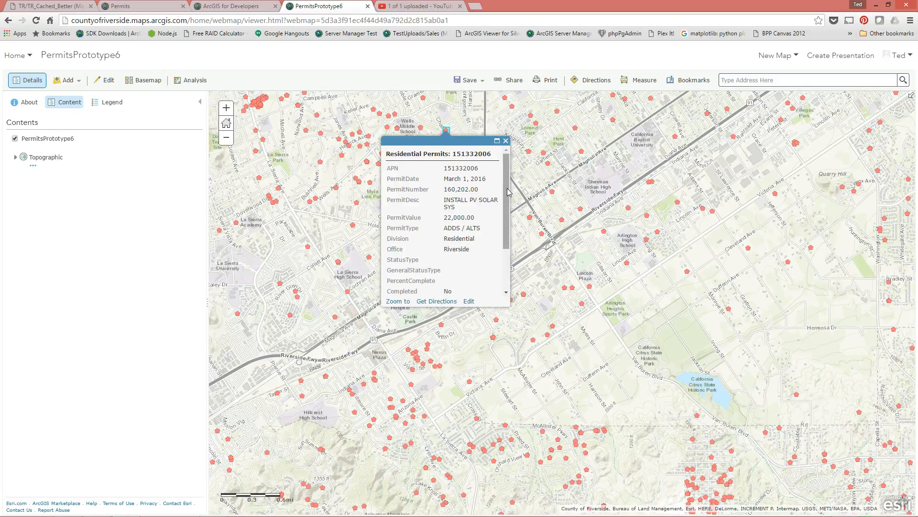
{"action": "left_click_drag", "start_coordinate": [506, 205], "coordinate": [507, 248]}
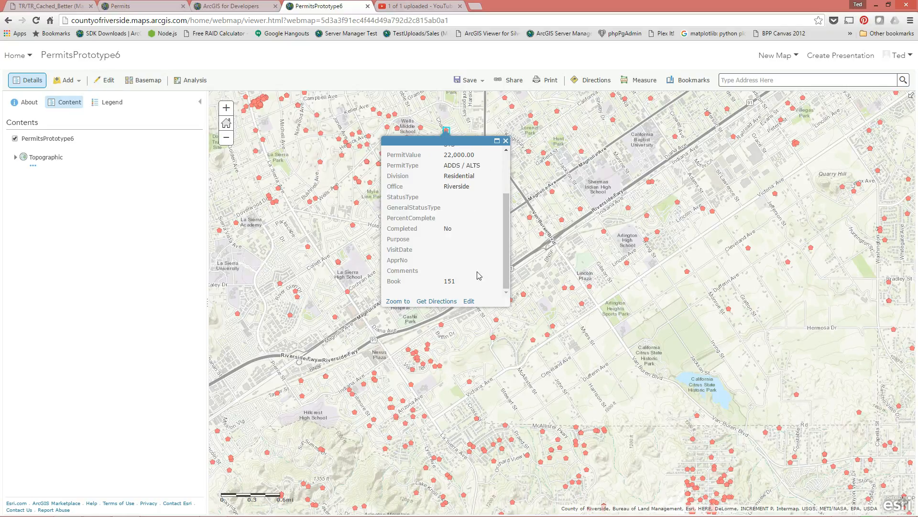
{"action": "left_click", "coordinate": [469, 301]}
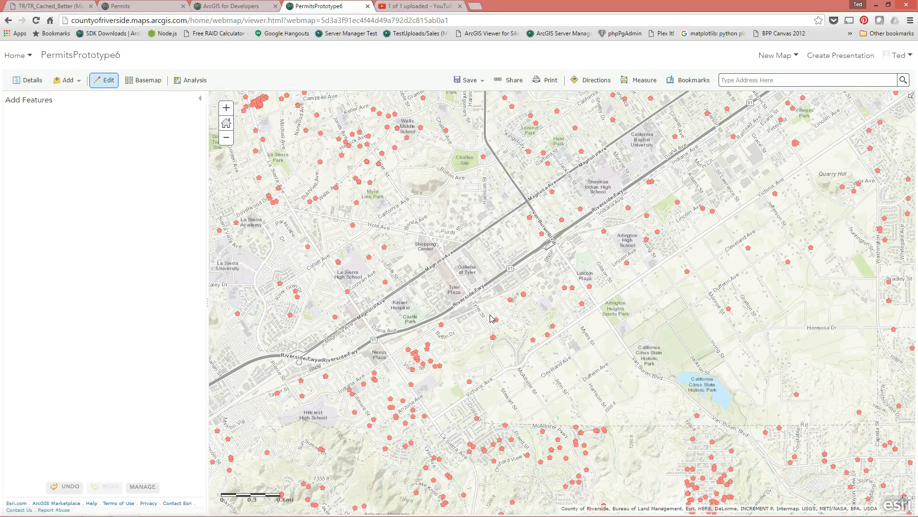
{"action": "left_click_drag", "start_coordinate": [562, 214], "coordinate": [556, 256]}
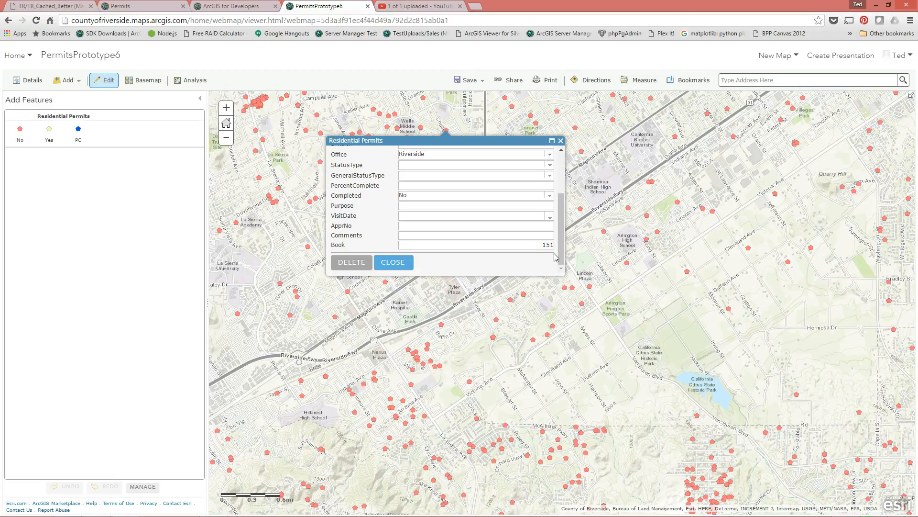
{"action": "left_click", "coordinate": [440, 235]}
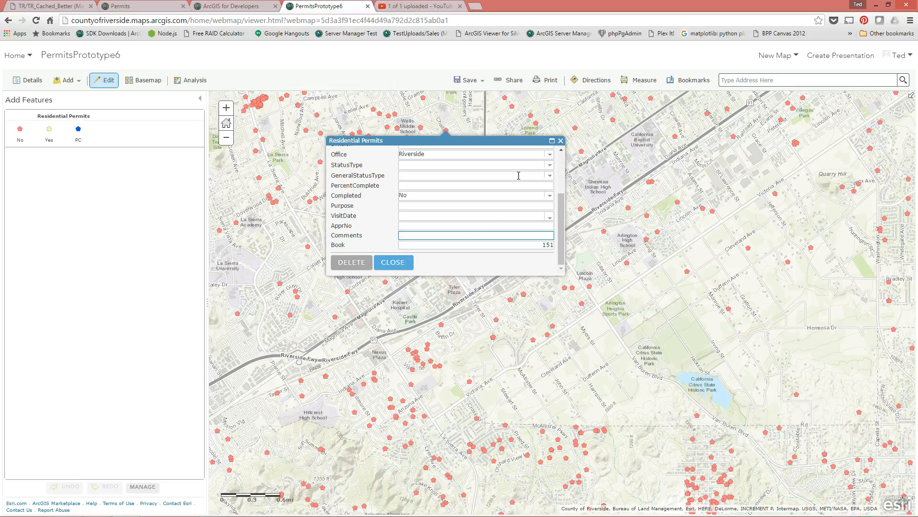
{"action": "left_click", "coordinate": [561, 141]}
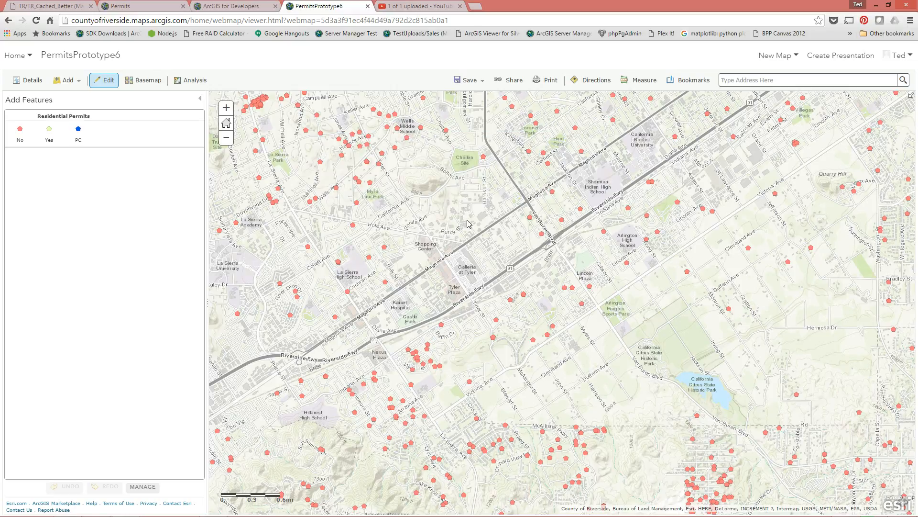
Inspect the editable attributes of the permit point beside Harrison St, then close its form and end editing
{"action": "left_click", "coordinate": [483, 158]}
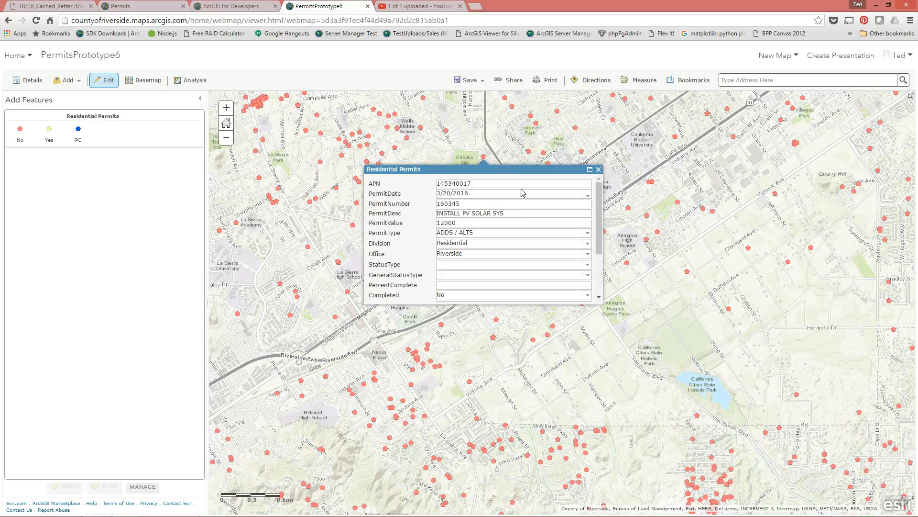
{"action": "left_click", "coordinate": [599, 169]}
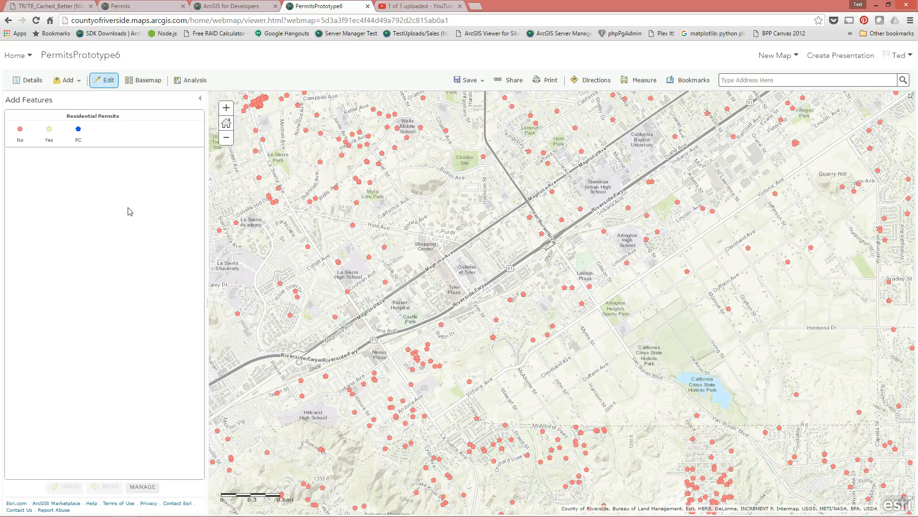
{"action": "left_click", "coordinate": [107, 82]}
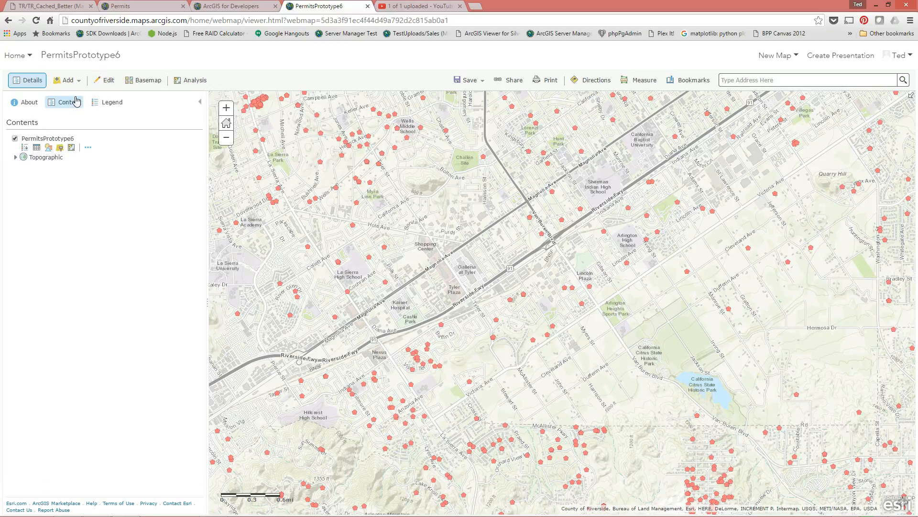
Review the options for adding layers and the map's legend, and return to the contents list
{"action": "left_click", "coordinate": [77, 81]}
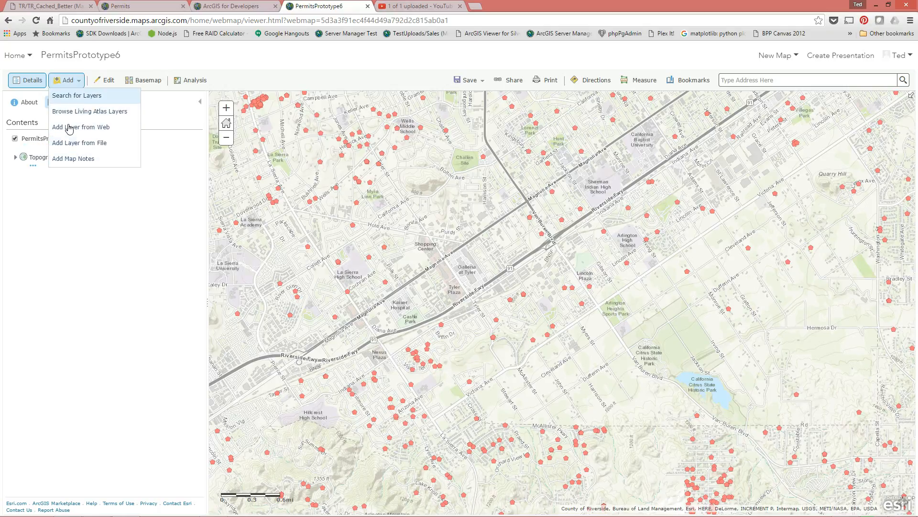
{"action": "left_click", "coordinate": [148, 54]}
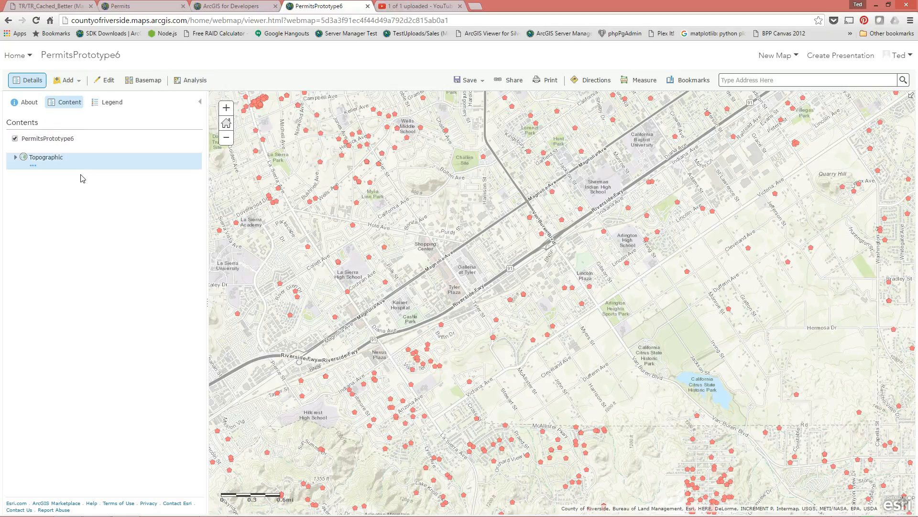
{"action": "left_click", "coordinate": [109, 103]}
{"action": "left_click", "coordinate": [71, 103]}
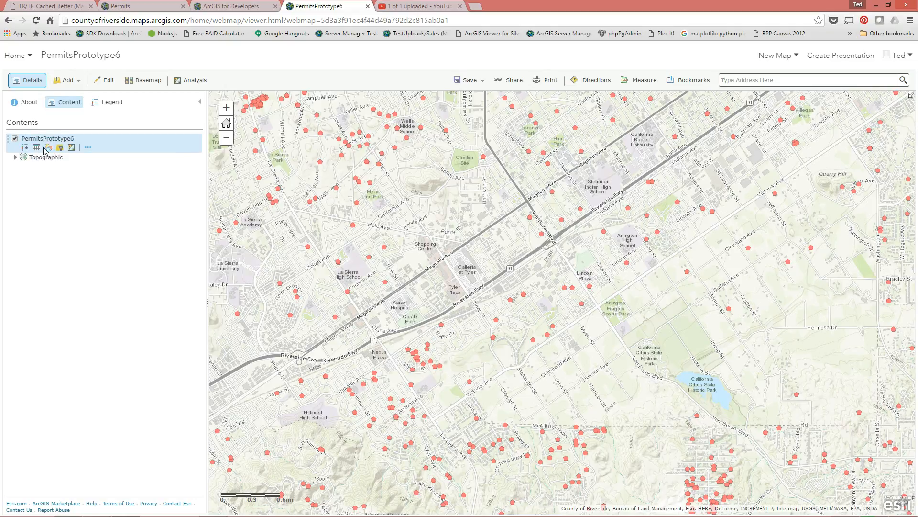
Show the PermitsPrototype6 layer's symbols in the contents list, review its drawing style options, and cancel the style change
{"action": "left_click", "coordinate": [25, 149]}
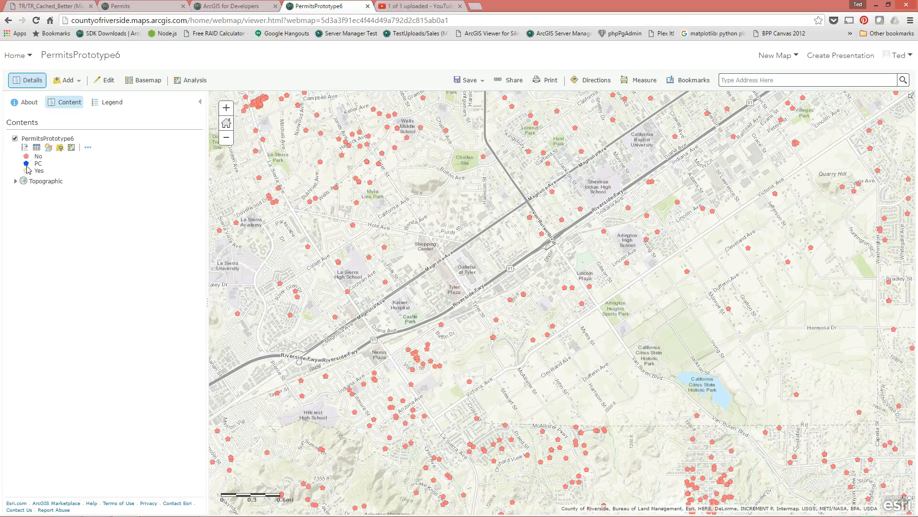
{"action": "left_click", "coordinate": [49, 148]}
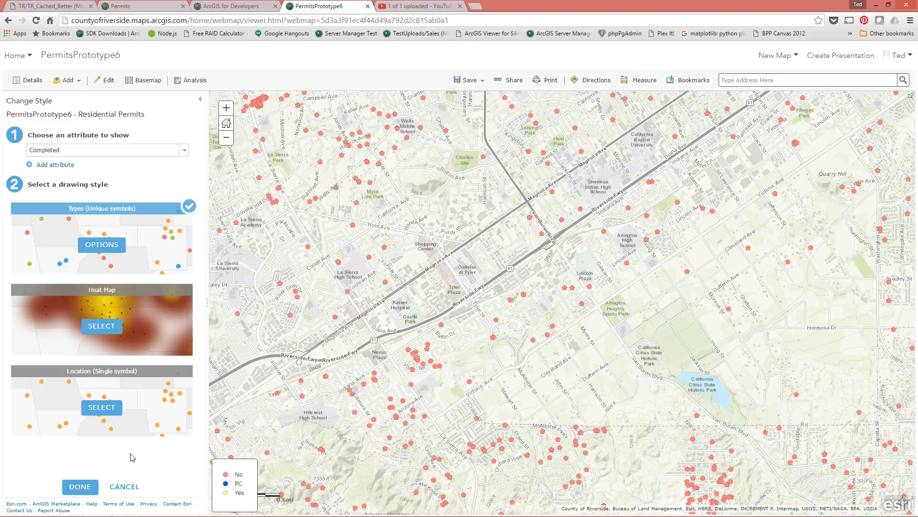
{"action": "left_click", "coordinate": [120, 487]}
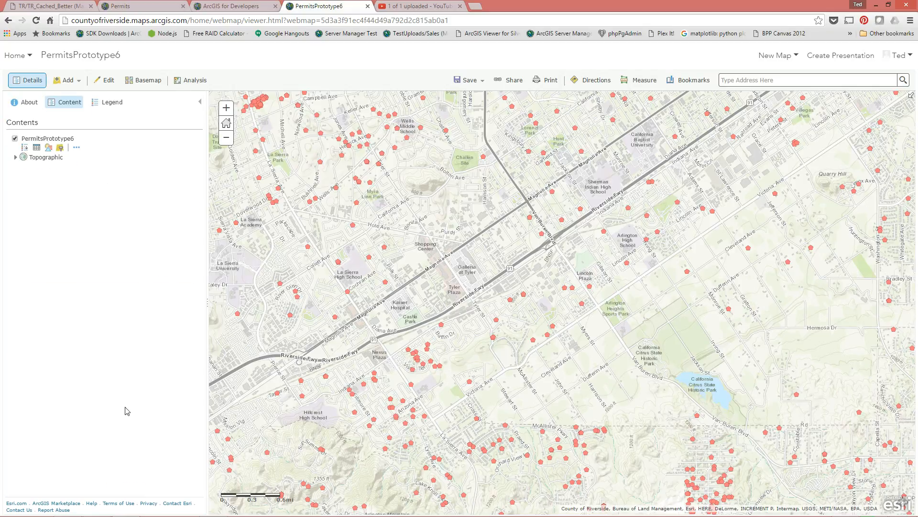
Open the PermitsPrototype6 attribute table and review its table options and the list of columns to show or hide
{"action": "left_click", "coordinate": [37, 151]}
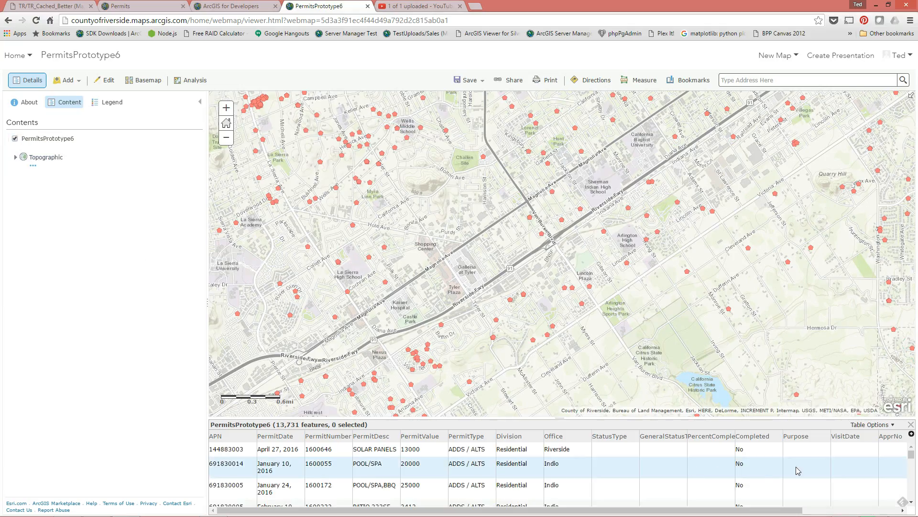
{"action": "left_click", "coordinate": [892, 426]}
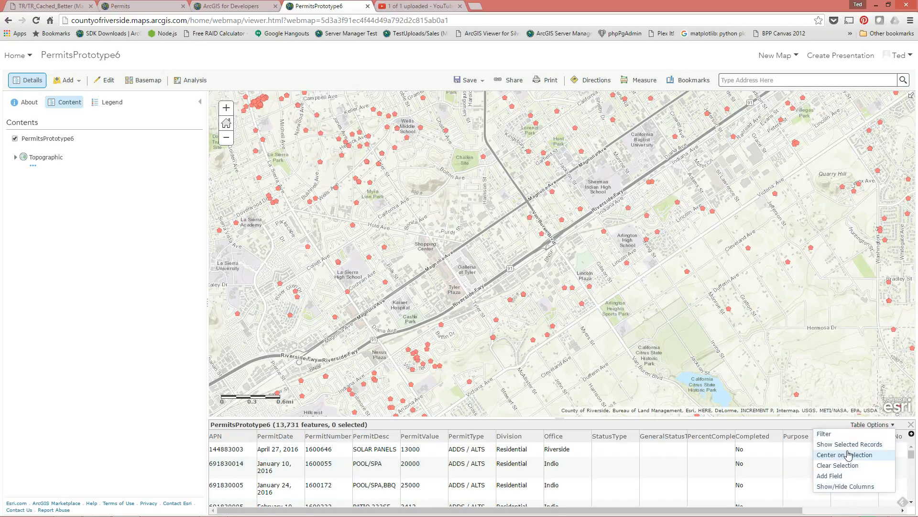
{"action": "left_click", "coordinate": [822, 427]}
{"action": "left_click", "coordinate": [882, 425]}
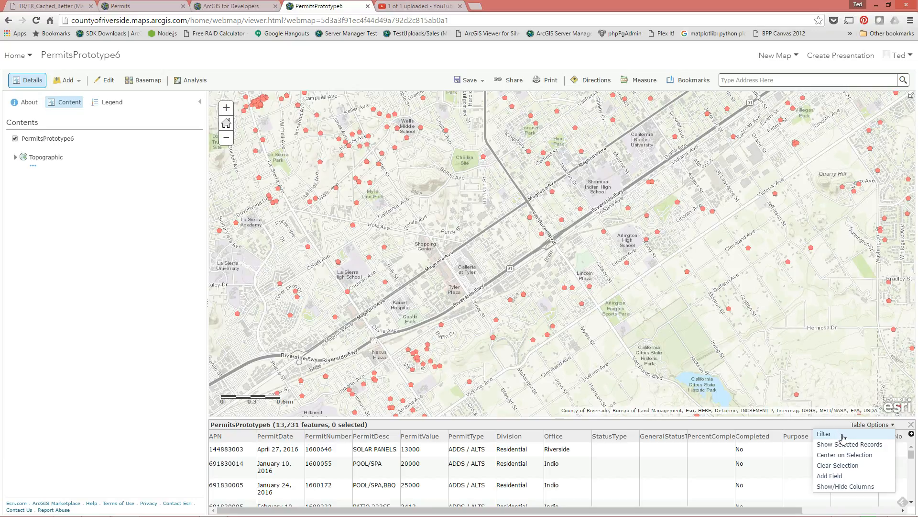
{"action": "left_click", "coordinate": [833, 428]}
{"action": "left_click", "coordinate": [912, 434]}
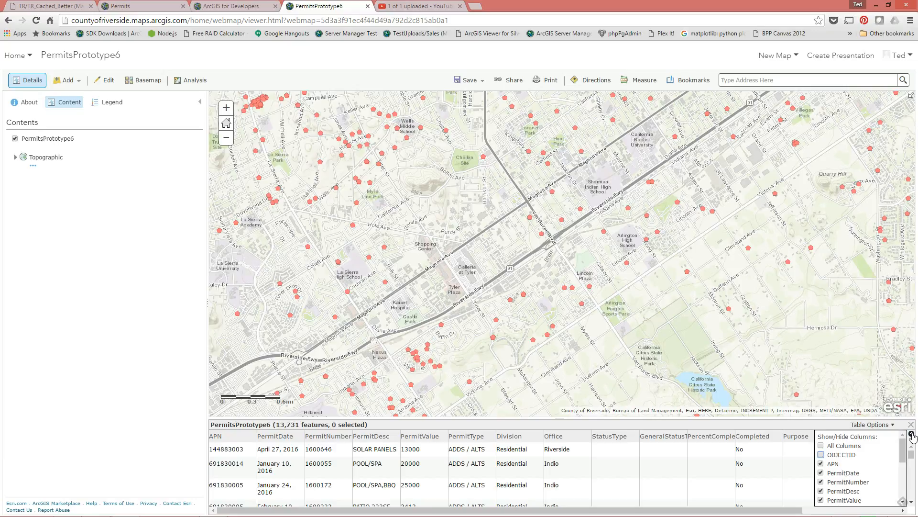
{"action": "mouse_move", "coordinate": [903, 454]}
{"action": "left_mouse_down"}
{"action": "mouse_move", "coordinate": [903, 490]}
{"action": "mouse_move", "coordinate": [902, 447]}
{"action": "left_mouse_up"}
{"action": "left_click", "coordinate": [845, 425]}
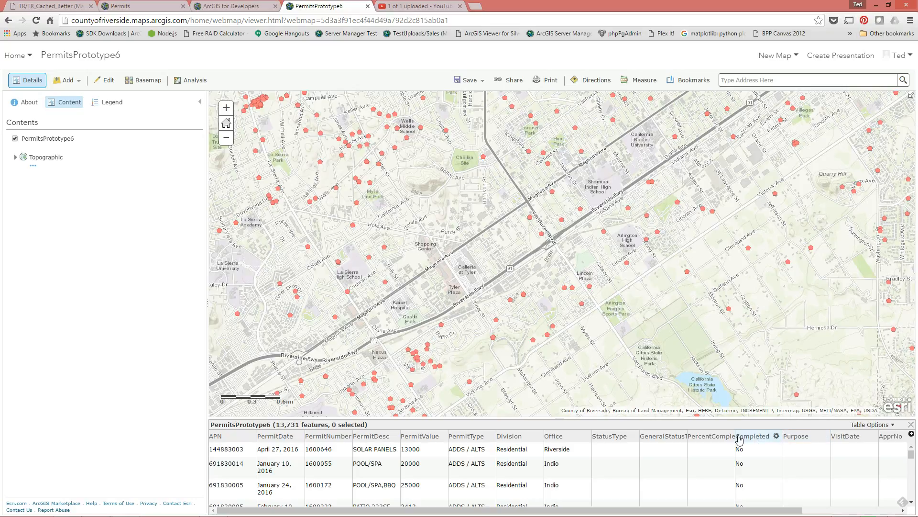
Narrow the PercentComplete column slightly, review the sorting and calculation options of the Completed field, and close the attribute table
{"action": "mouse_move", "coordinate": [736, 437]}
{"action": "left_mouse_down"}
{"action": "mouse_move", "coordinate": [717, 437]}
{"action": "mouse_move", "coordinate": [726, 440]}
{"action": "left_mouse_up"}
{"action": "left_click", "coordinate": [768, 437]}
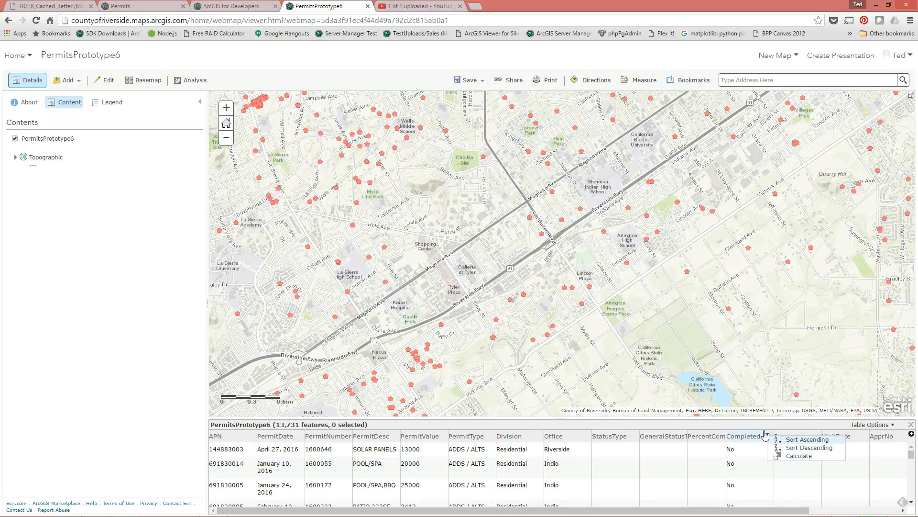
{"action": "left_click", "coordinate": [799, 429]}
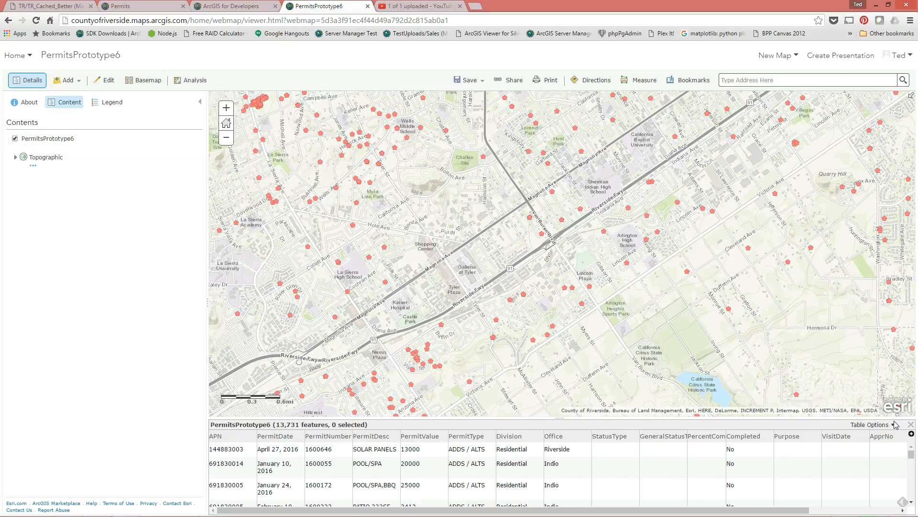
{"action": "left_click", "coordinate": [910, 424]}
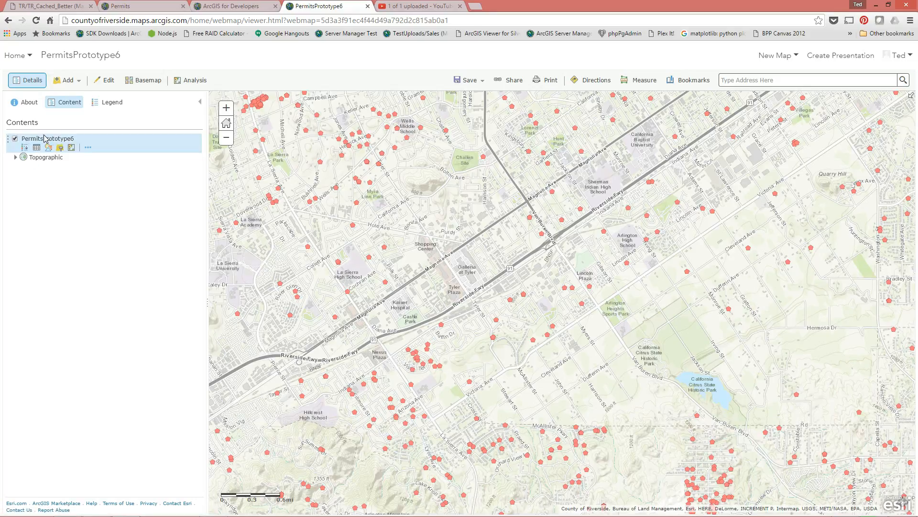
Start a filter on the PermitsPrototype6 layer using the Book field with the "is between" condition
{"action": "left_click", "coordinate": [61, 150]}
{"action": "left_click", "coordinate": [390, 249]}
{"action": "left_click", "coordinate": [388, 250]}
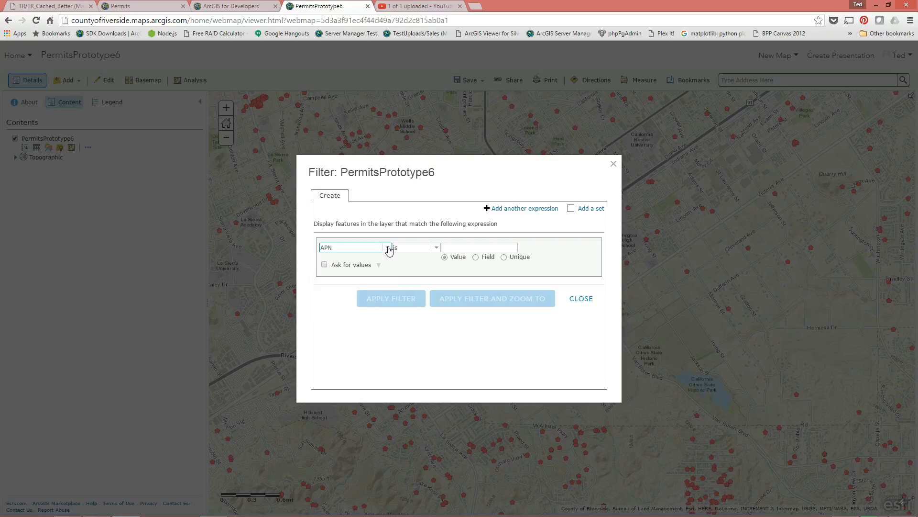
{"action": "left_click", "coordinate": [389, 249]}
{"action": "mouse_move", "coordinate": [391, 270]}
{"action": "left_mouse_down"}
{"action": "mouse_move", "coordinate": [390, 296]}
{"action": "mouse_move", "coordinate": [391, 272]}
{"action": "left_mouse_up"}
{"action": "left_click", "coordinate": [327, 268]}
{"action": "left_click", "coordinate": [436, 247]}
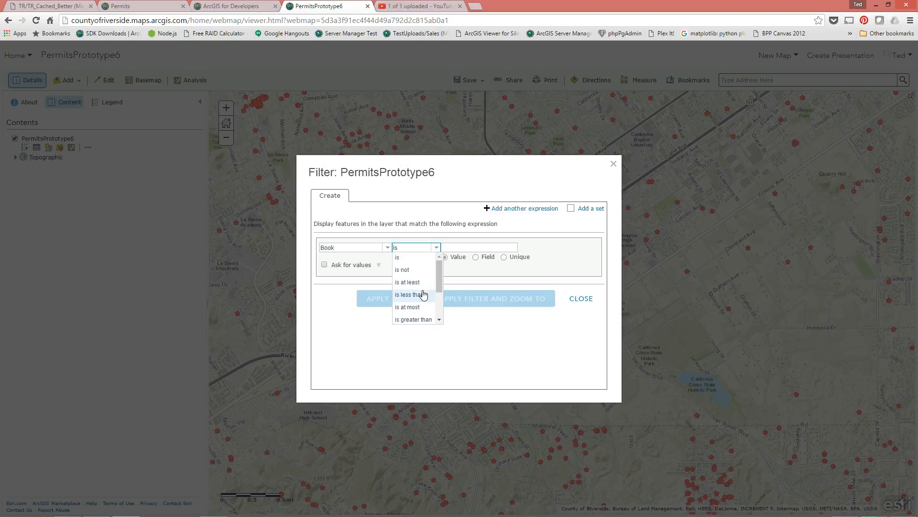
{"action": "scroll", "coordinate": [423, 293], "scroll_direction": "down", "scroll_amount": 3}
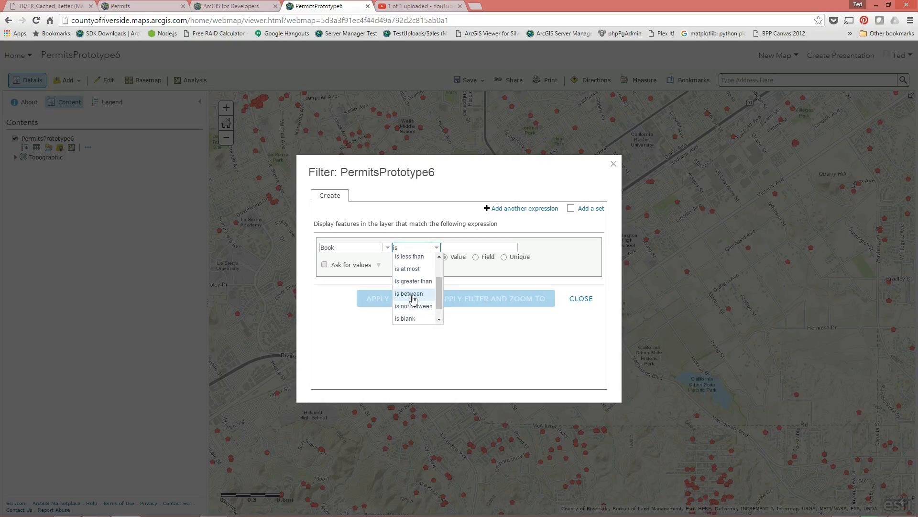
{"action": "left_click", "coordinate": [413, 293]}
{"action": "left_click", "coordinate": [451, 248]}
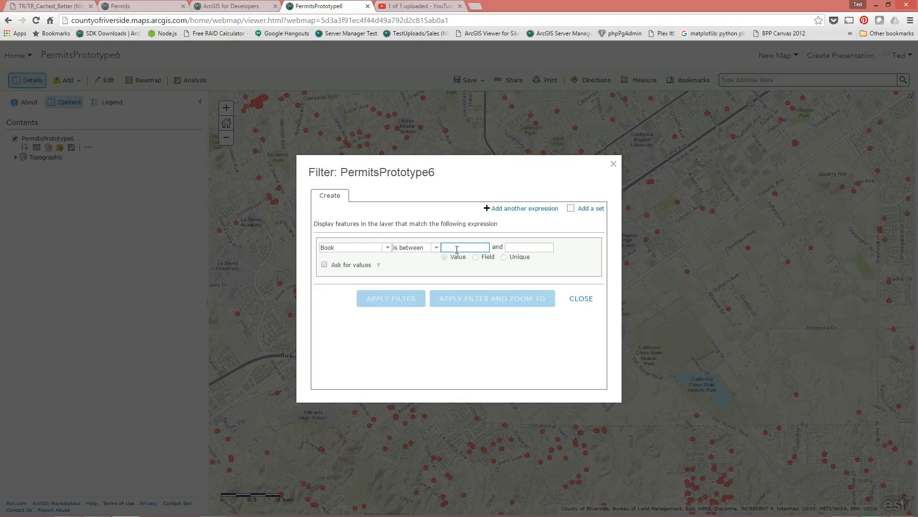
Set the Book range to 101 through 130 and add a second filter expression, Book is 135
{"action": "left_click", "coordinate": [512, 212]}
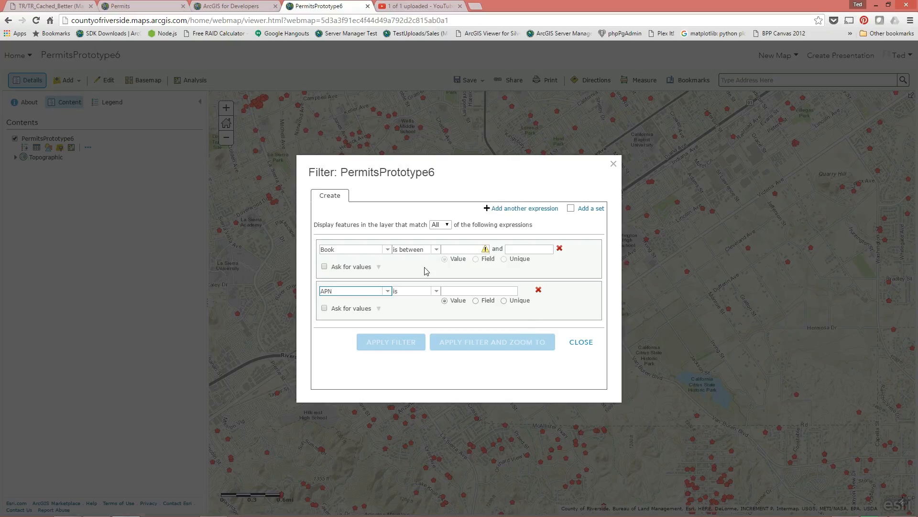
{"action": "left_click", "coordinate": [460, 249]}
{"action": "type", "text": "100"}
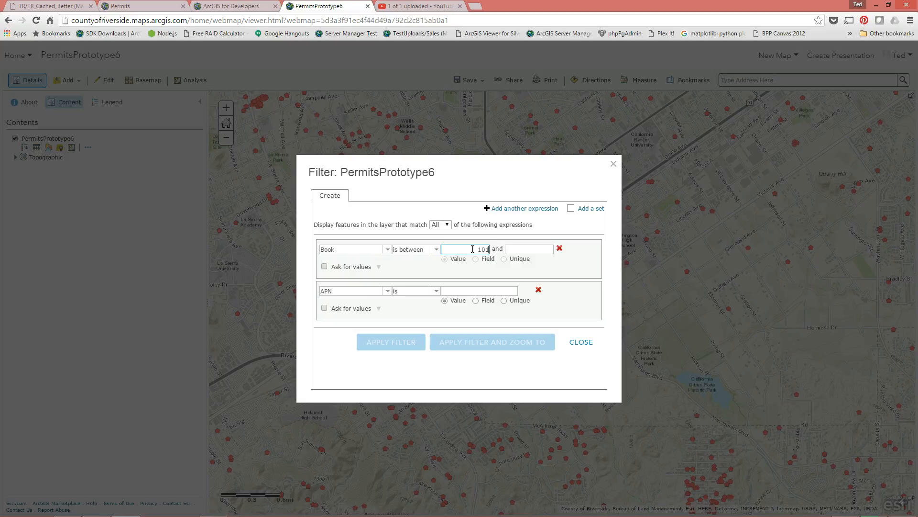
{"action": "left_click", "coordinate": [515, 249]}
{"action": "left_click", "coordinate": [388, 293]}
{"action": "left_click", "coordinate": [352, 325]}
{"action": "left_click", "coordinate": [472, 292]}
{"action": "type", "text": "135"}
Add a third filter expression, Book is 140
{"action": "left_click", "coordinate": [525, 209]}
{"action": "left_click", "coordinate": [464, 331]}
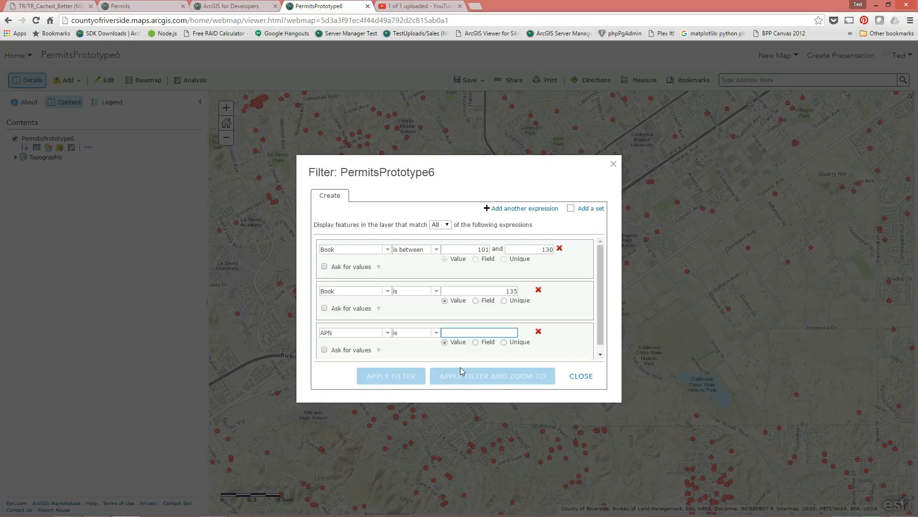
{"action": "left_click", "coordinate": [429, 216]}
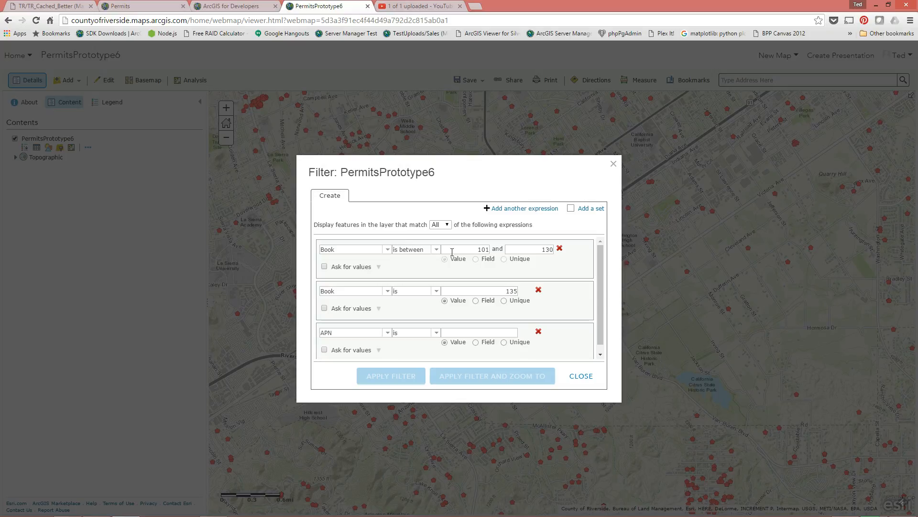
{"action": "left_click", "coordinate": [387, 332]}
{"action": "left_click", "coordinate": [361, 365]}
{"action": "left_click", "coordinate": [467, 333]}
{"action": "type", "text": "140"}
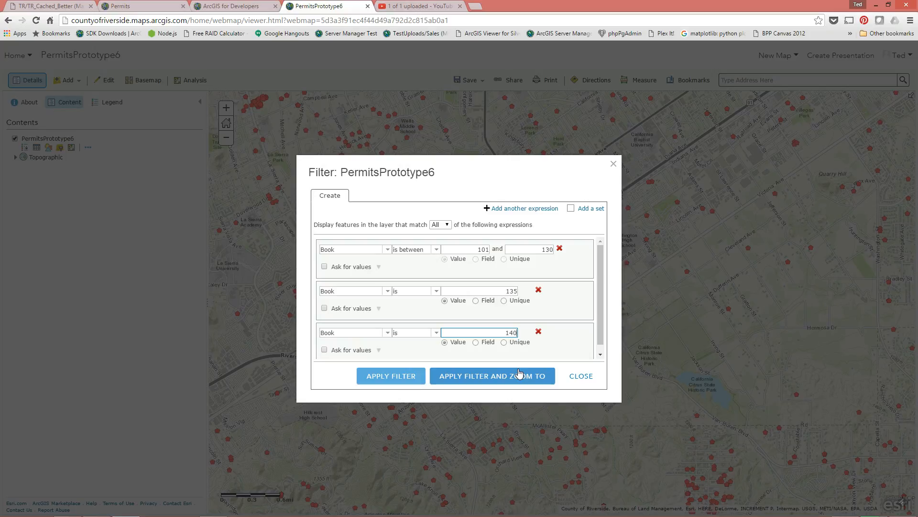
Switch the filter's expression matching to Any, and return it to All
{"action": "left_click", "coordinate": [440, 224]}
{"action": "left_click", "coordinate": [437, 239]}
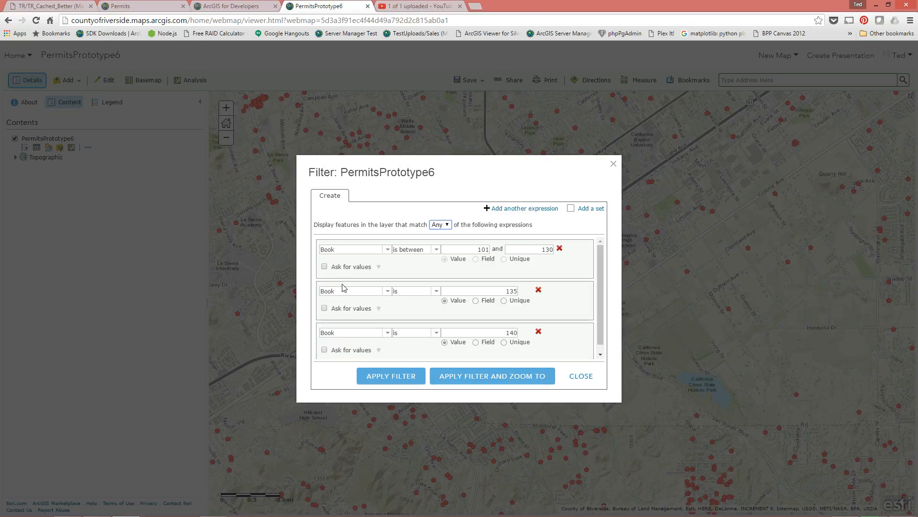
{"action": "left_click", "coordinate": [442, 225]}
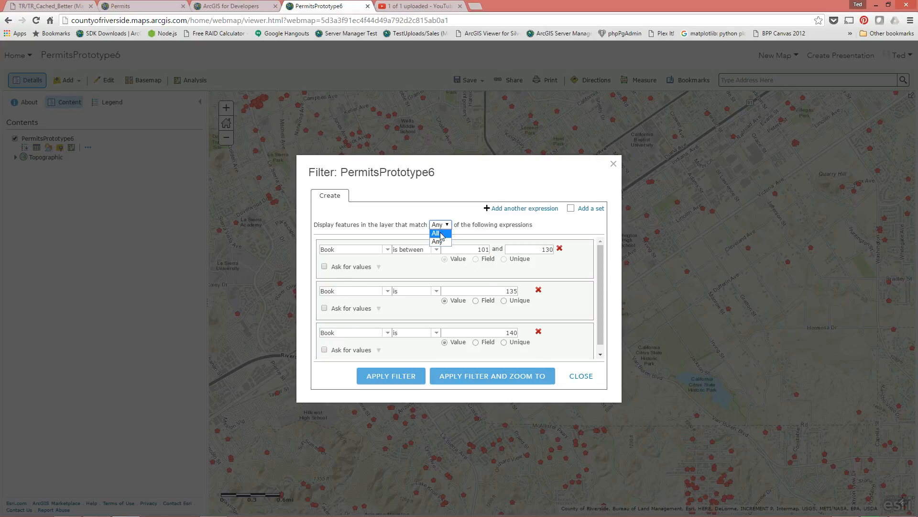
{"action": "left_click", "coordinate": [436, 233]}
Remove the Book is 140 and Book is 135 expressions, and add an expression set to the filter
{"action": "left_click", "coordinate": [538, 334]}
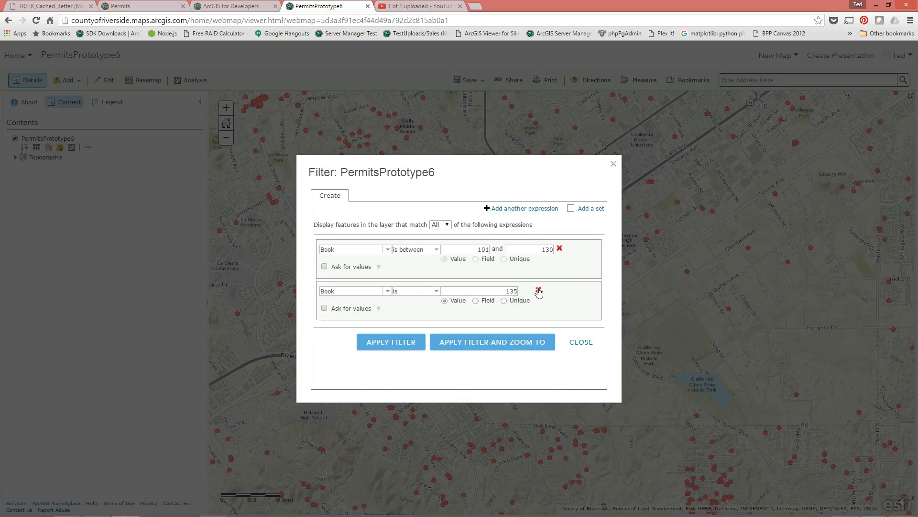
{"action": "left_click", "coordinate": [542, 289]}
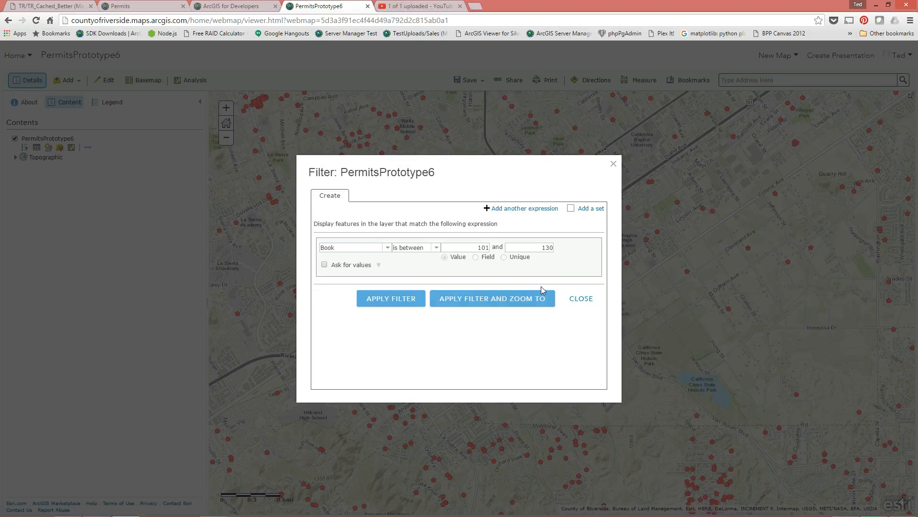
{"action": "left_click", "coordinate": [572, 208]}
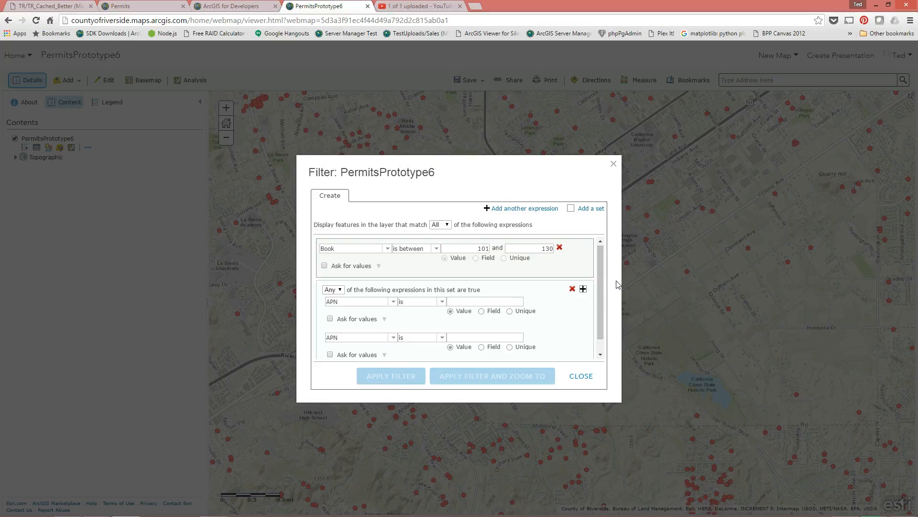
Compare the expression set's Any and All matching options, choose All, and close the filter without applying it
{"action": "left_click", "coordinate": [338, 293]}
{"action": "left_click", "coordinate": [341, 293]}
{"action": "left_click_drag", "start_coordinate": [601, 310], "coordinate": [598, 312]}
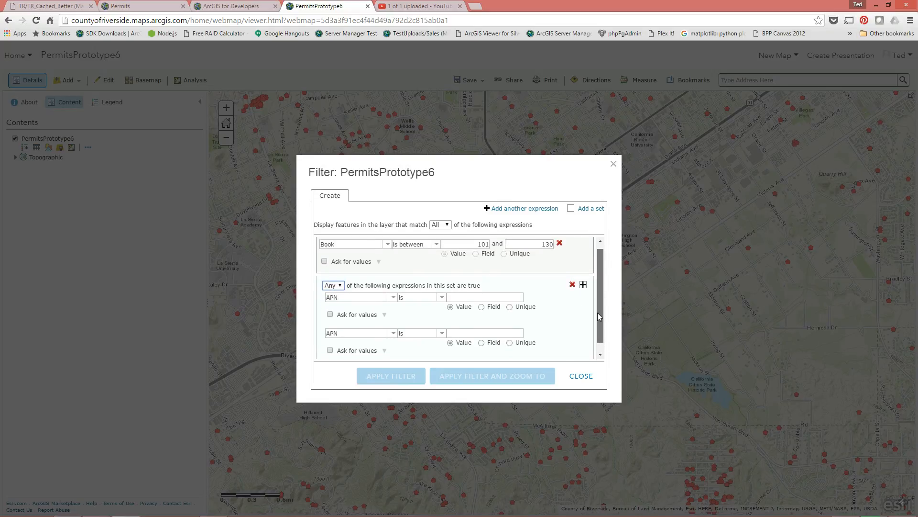
{"action": "left_click", "coordinate": [342, 286]}
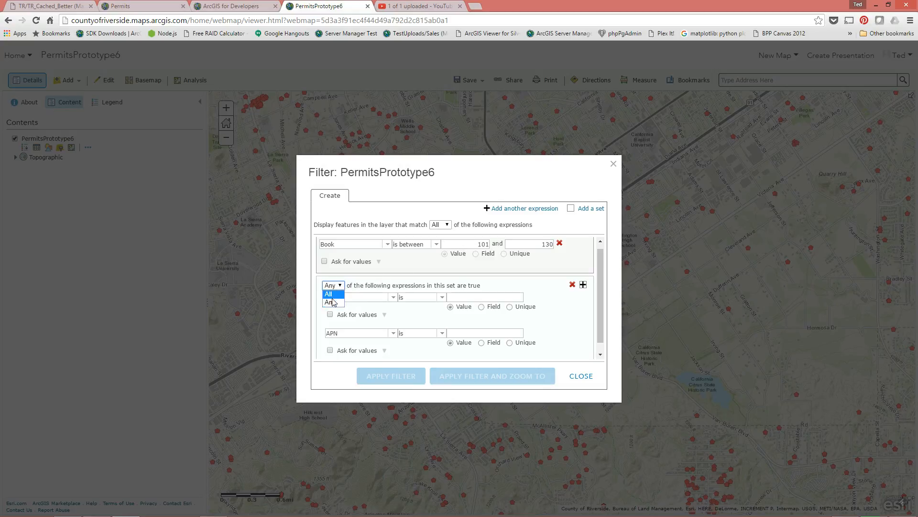
{"action": "left_click", "coordinate": [342, 287]}
{"action": "left_click", "coordinate": [341, 287]}
{"action": "left_click", "coordinate": [331, 303]}
{"action": "left_click", "coordinate": [341, 286]}
{"action": "left_click", "coordinate": [335, 294]}
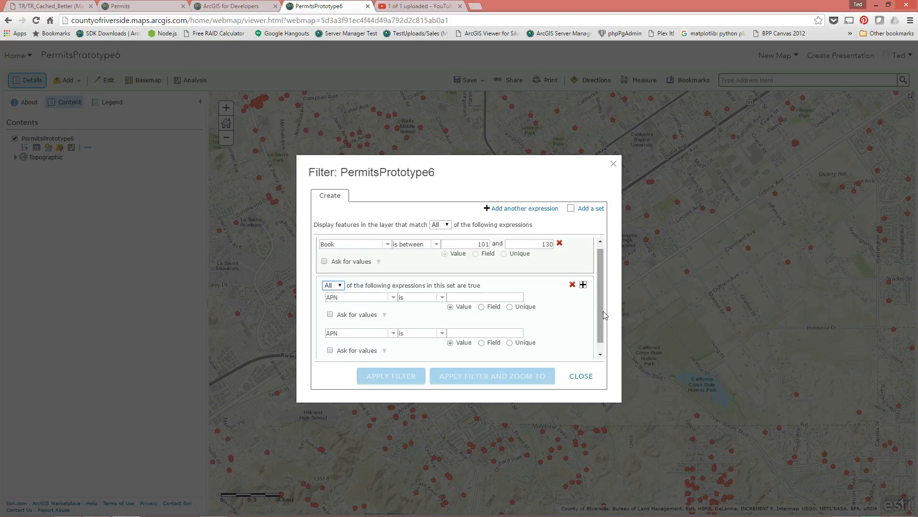
{"action": "scroll", "coordinate": [604, 311], "scroll_direction": "down", "scroll_amount": 1}
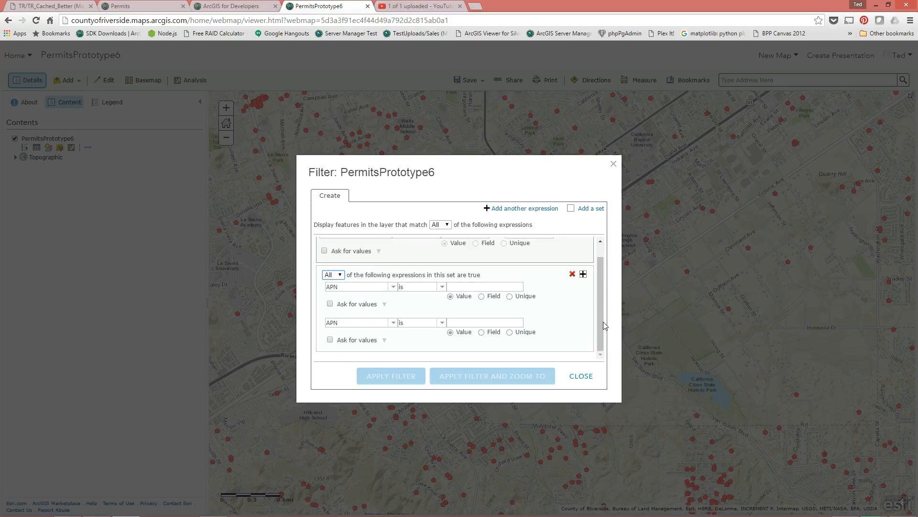
{"action": "left_click", "coordinate": [583, 375]}
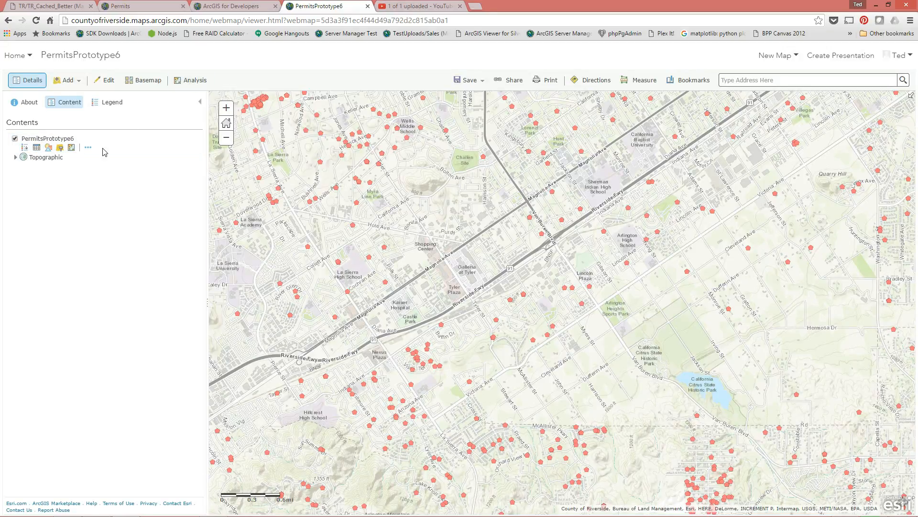
Try labelling the PermitsPrototype6 features with the {Name} text, and cancel the labels
{"action": "left_click", "coordinate": [88, 148]}
{"action": "left_click", "coordinate": [132, 178]}
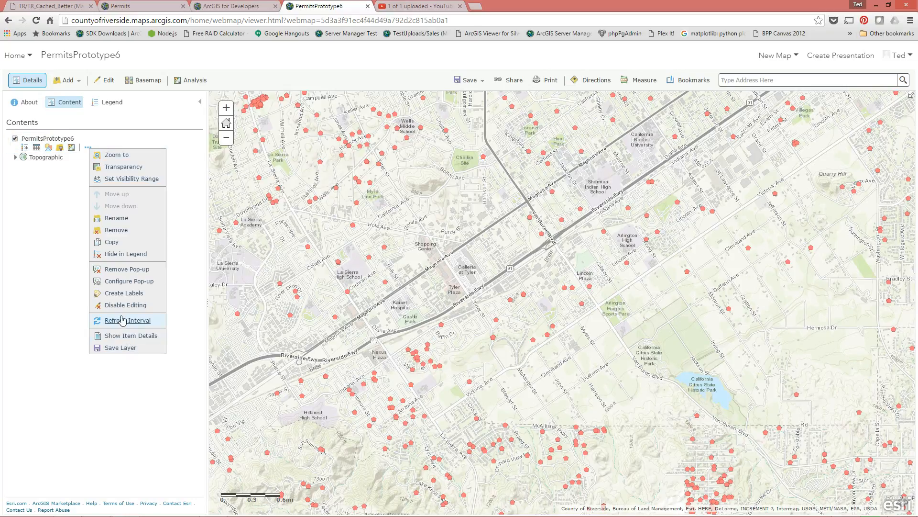
{"action": "left_click", "coordinate": [124, 294]}
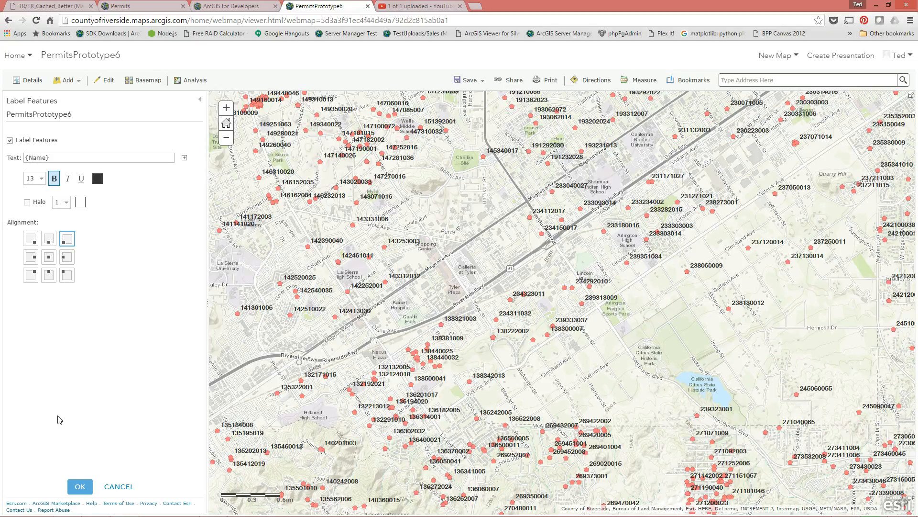
{"action": "left_click", "coordinate": [118, 487]}
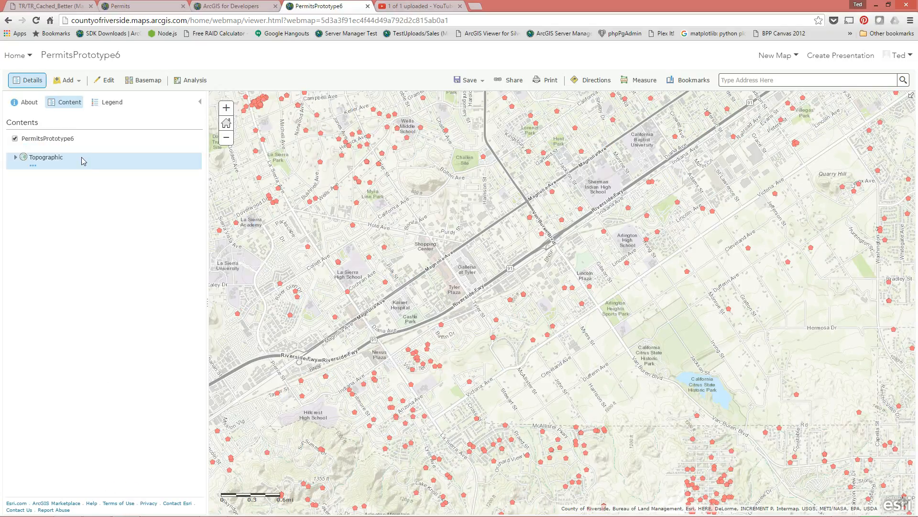
Open the PermitsPrototype6 pop-up configuration, review one permit's pop-up attributes on the map, and close that pop-up
{"action": "left_click", "coordinate": [87, 148]}
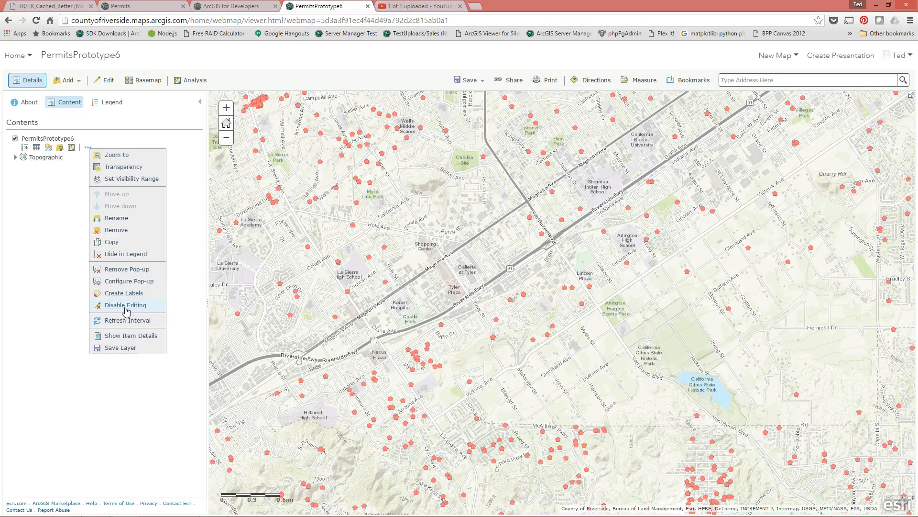
{"action": "left_click", "coordinate": [127, 282]}
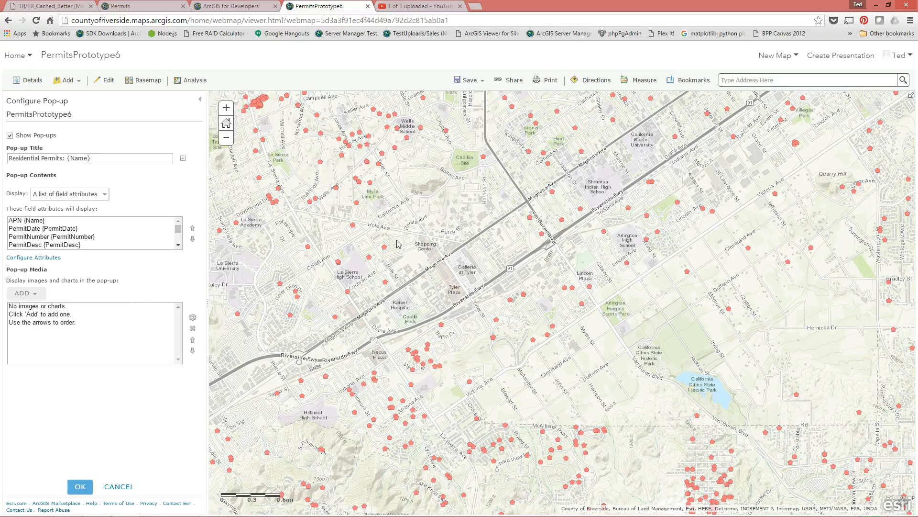
{"action": "left_click", "coordinate": [339, 262]}
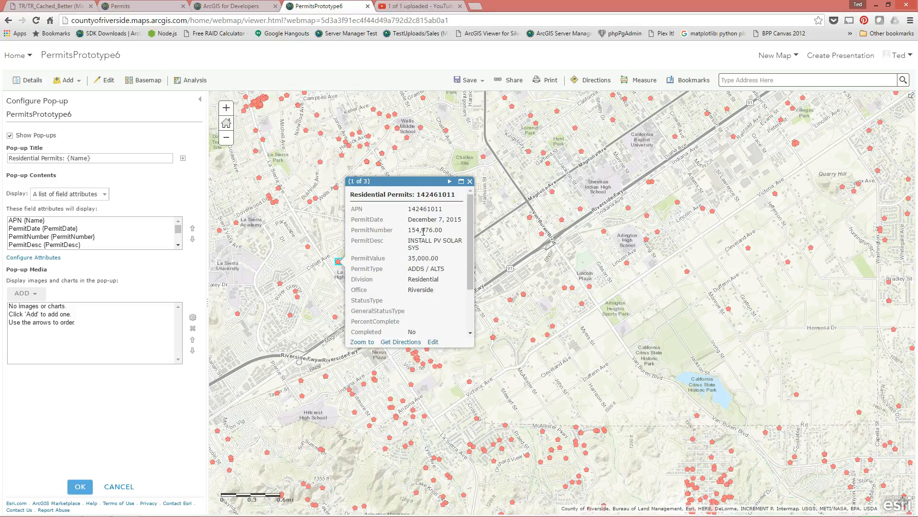
{"action": "left_click_drag", "start_coordinate": [468, 246], "coordinate": [468, 286]}
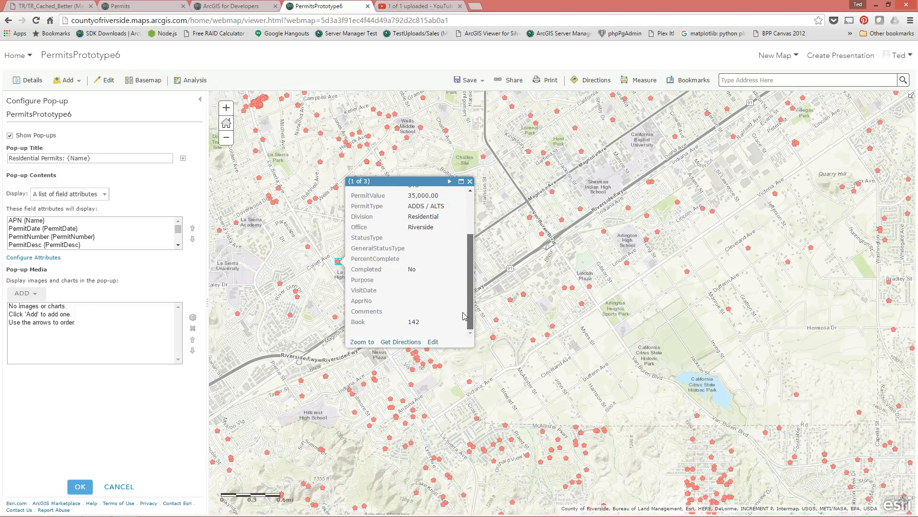
{"action": "left_click", "coordinate": [470, 181]}
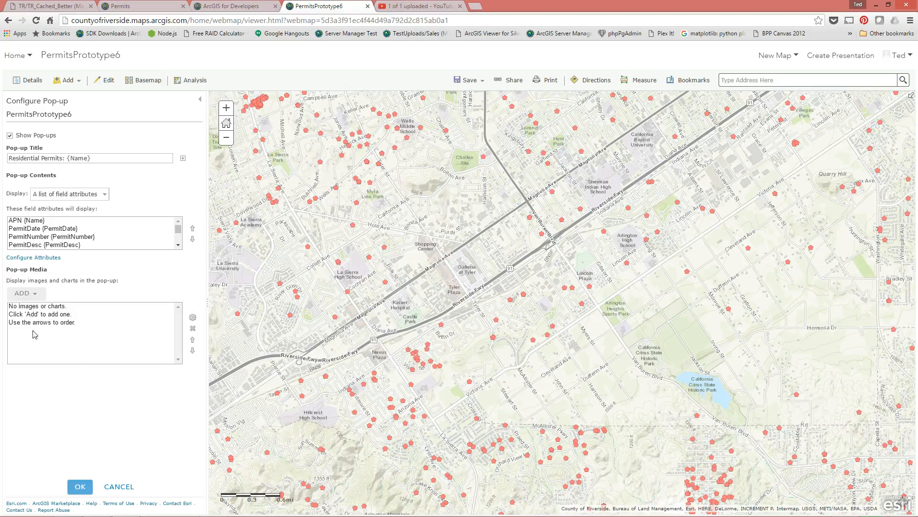
Check the image and chart types available as pop-up media, and cancel the pop-up configuration
{"action": "left_click", "coordinate": [37, 294]}
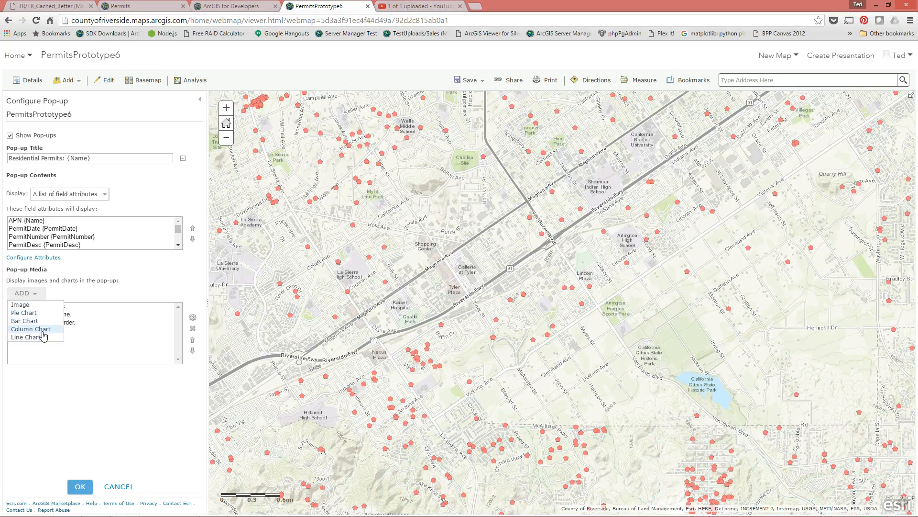
{"action": "left_click", "coordinate": [122, 285]}
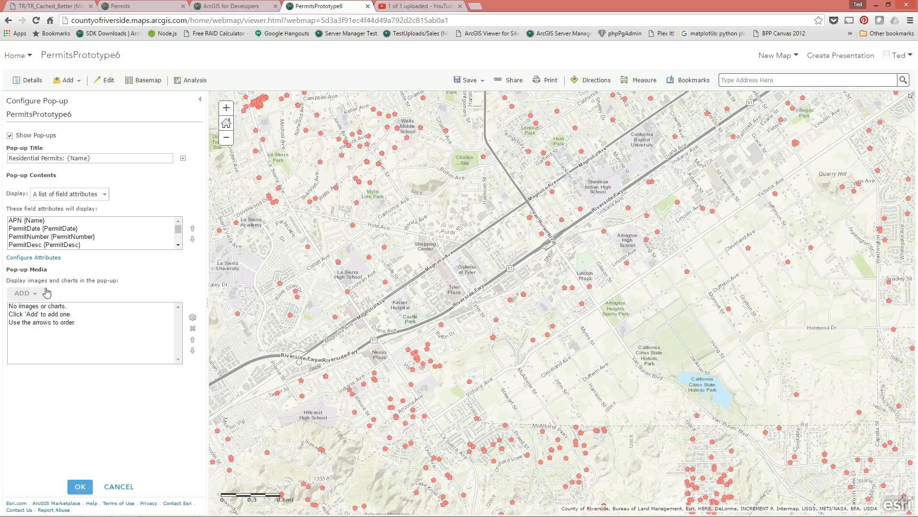
{"action": "left_click", "coordinate": [124, 486]}
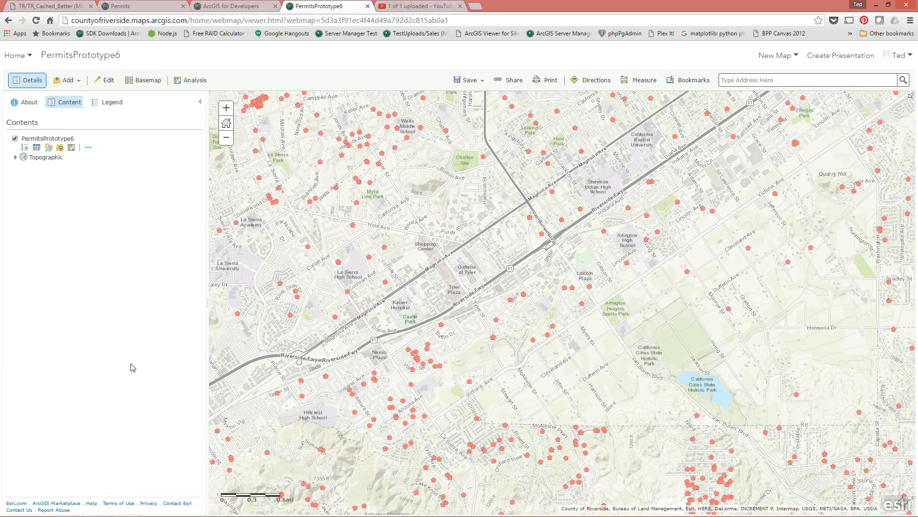
Look at the transparency setting among the PermitsPrototype6 layer options, and close the options
{"action": "left_click", "coordinate": [89, 148]}
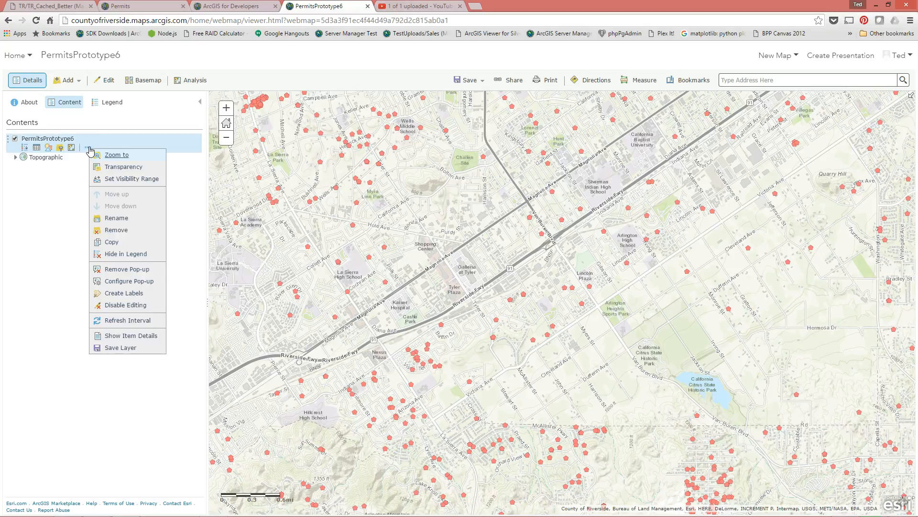
{"action": "mouse_move", "coordinate": [123, 168]}
{"action": "mouse_move", "coordinate": [196, 191]}
{"action": "left_mouse_down"}
{"action": "mouse_move", "coordinate": [267, 194]}
{"action": "mouse_move", "coordinate": [189, 186]}
{"action": "left_mouse_up"}
{"action": "left_click", "coordinate": [122, 178]}
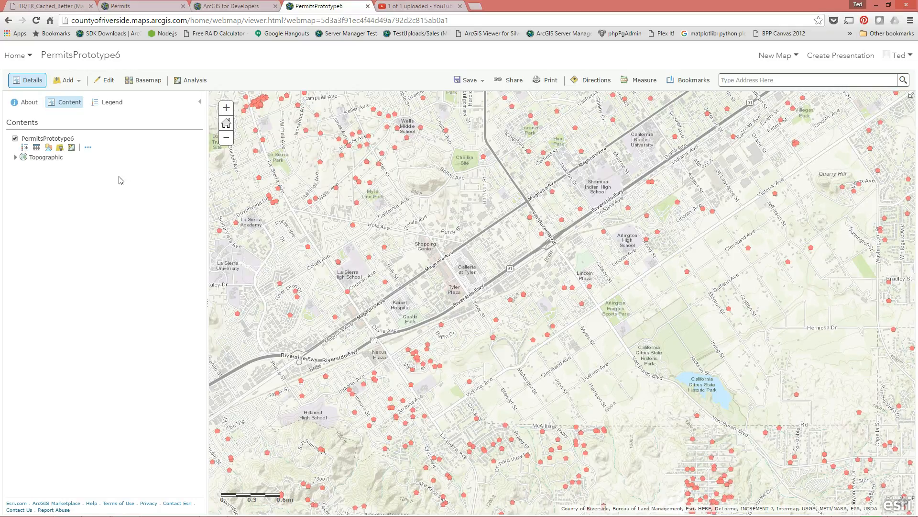
Limit the PermitsPrototype6 visible range to start at the current map scale, and test it by zooming out and back in
{"action": "left_click", "coordinate": [88, 147]}
{"action": "left_click", "coordinate": [120, 179]}
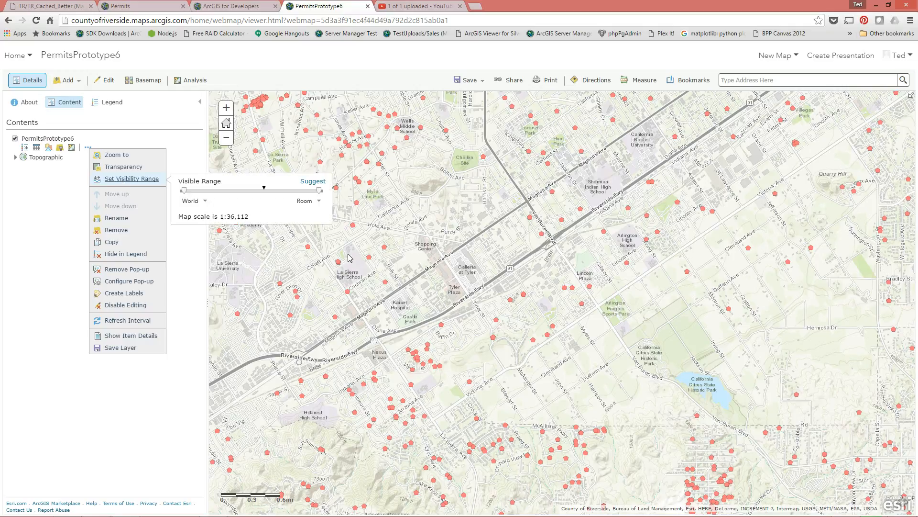
{"action": "left_click_drag", "start_coordinate": [185, 190], "coordinate": [264, 194]}
{"action": "left_click", "coordinate": [493, 258]}
{"action": "scroll", "coordinate": [494, 259], "scroll_direction": "down", "scroll_amount": 2}
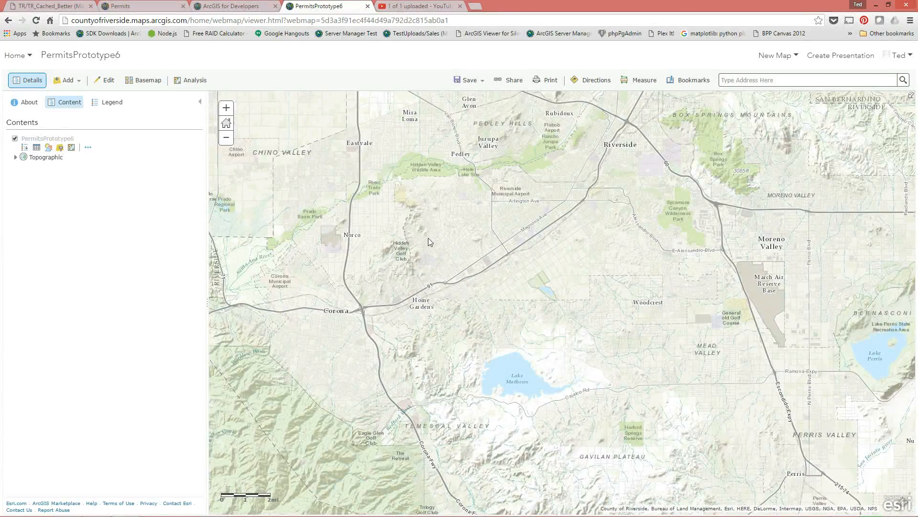
{"action": "scroll", "coordinate": [427, 237], "scroll_direction": "up", "scroll_amount": 3}
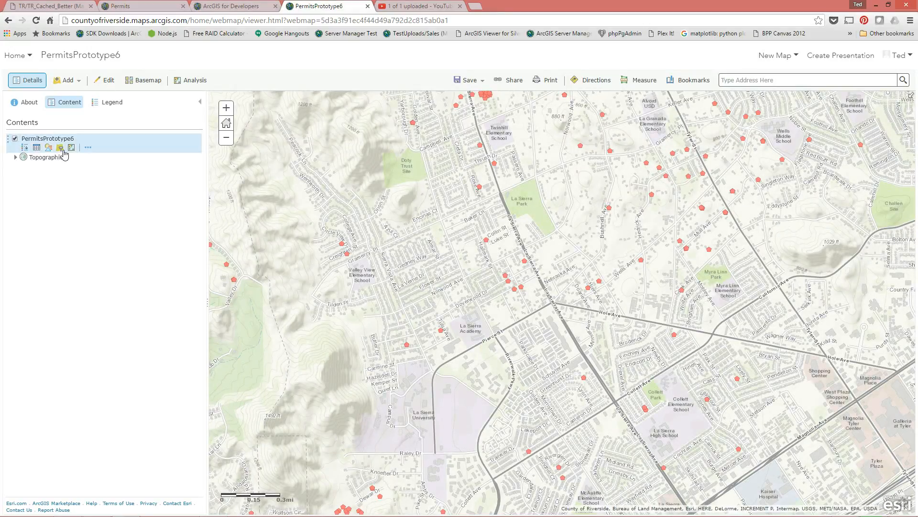
Restore the PermitsPrototype6 visible range so that it starts at World
{"action": "left_click", "coordinate": [88, 147]}
{"action": "mouse_move", "coordinate": [128, 183]}
{"action": "left_click_drag", "start_coordinate": [265, 191], "coordinate": [184, 190]}
{"action": "left_click", "coordinate": [196, 262]}
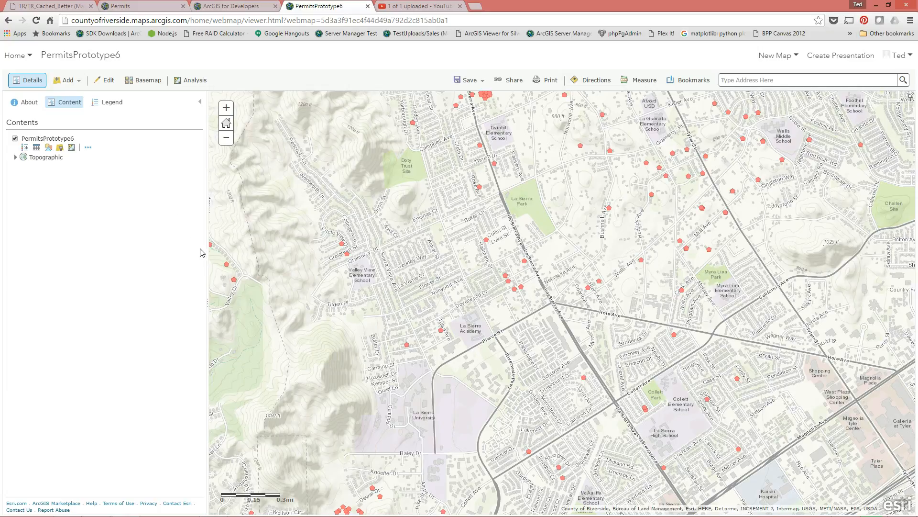
Leave the web map and open the My Groups page
{"action": "left_click", "coordinate": [27, 56]}
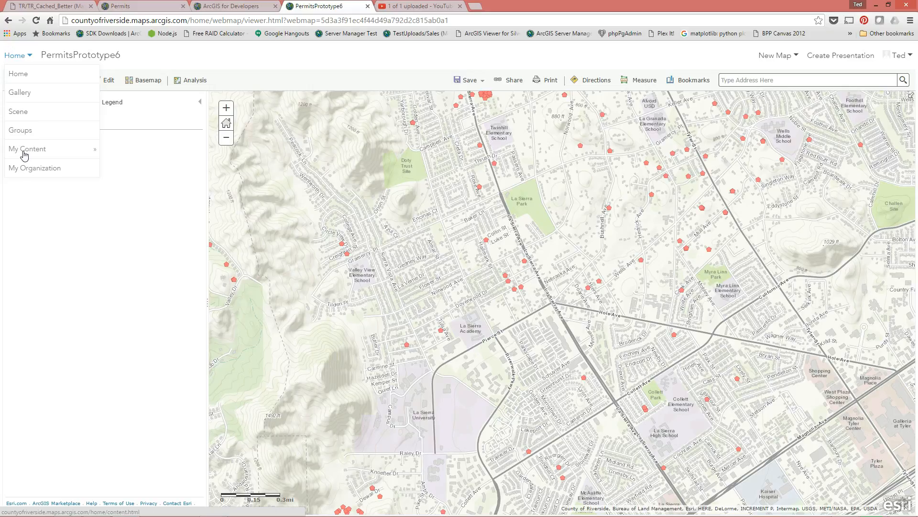
{"action": "left_click", "coordinate": [21, 131]}
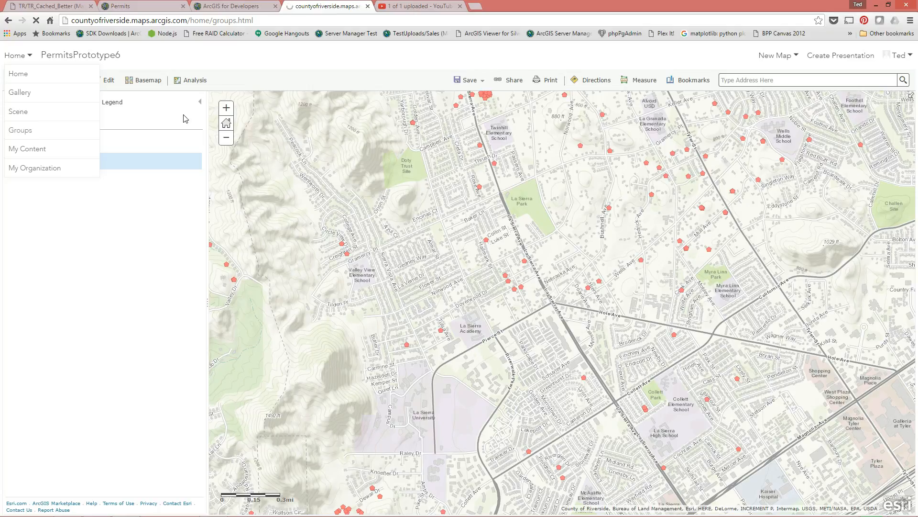
{"action": "left_click", "coordinate": [21, 130]}
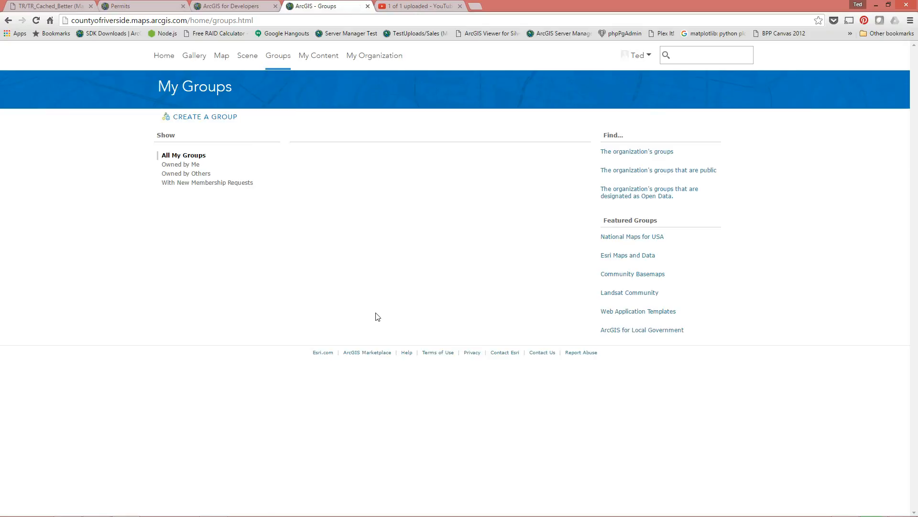
Open the Permits group and launch the Permits Reporting Prototype1 web application from its item page
{"action": "scroll", "coordinate": [481, 312], "scroll_direction": "down", "scroll_amount": 8}
{"action": "scroll", "coordinate": [481, 313], "scroll_direction": "down", "scroll_amount": 16}
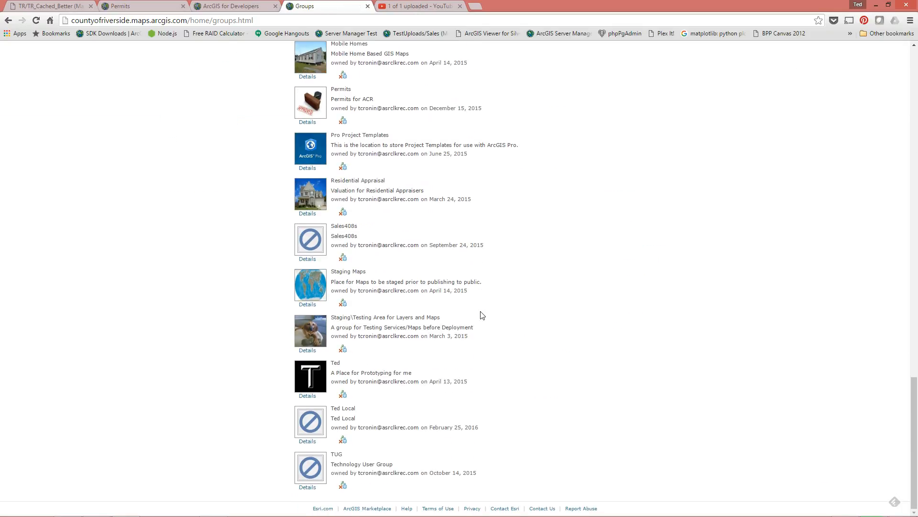
{"action": "scroll", "coordinate": [482, 313], "scroll_direction": "up", "scroll_amount": 2}
{"action": "left_click", "coordinate": [351, 187]}
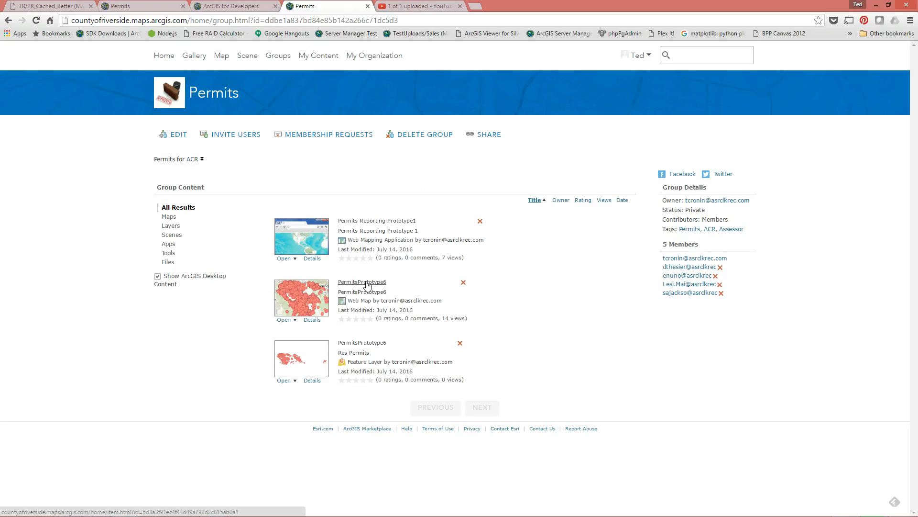
{"action": "left_click", "coordinate": [390, 222]}
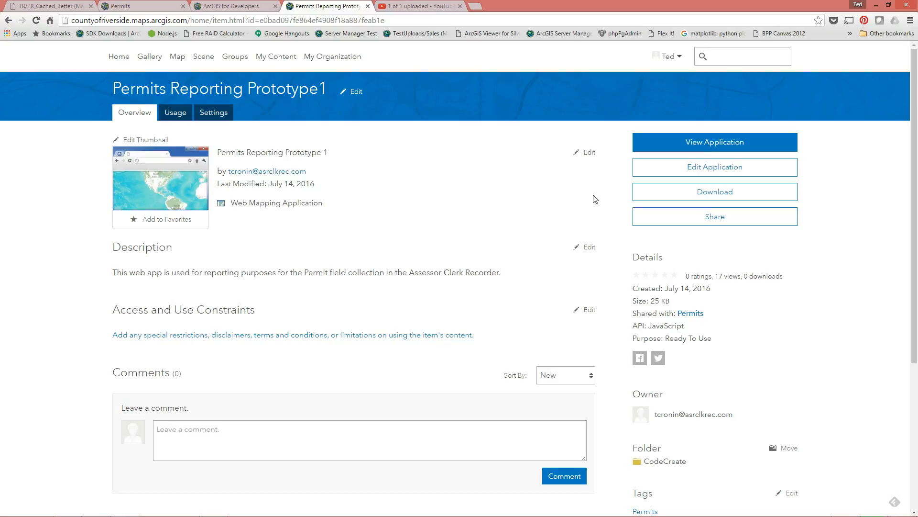
{"action": "left_click", "coordinate": [723, 147]}
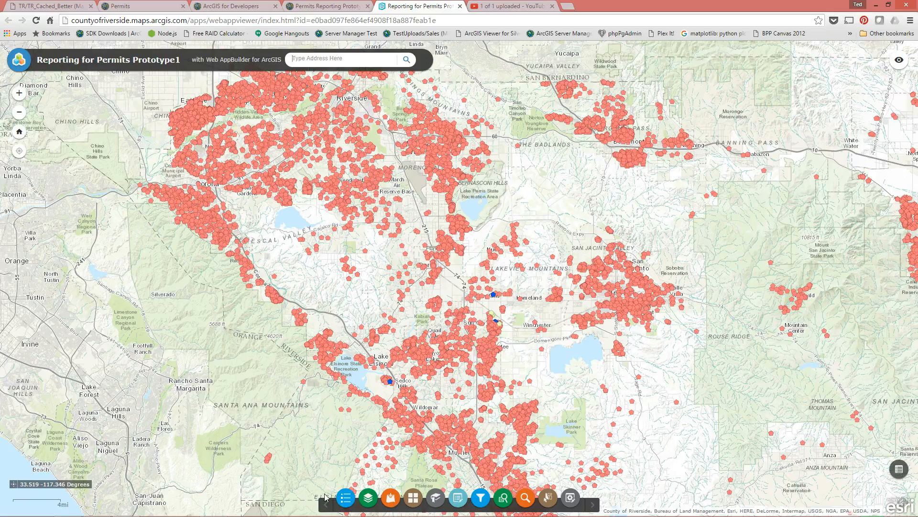
View the app's legend, minimize and restore it, and close it
{"action": "left_click", "coordinate": [346, 499]}
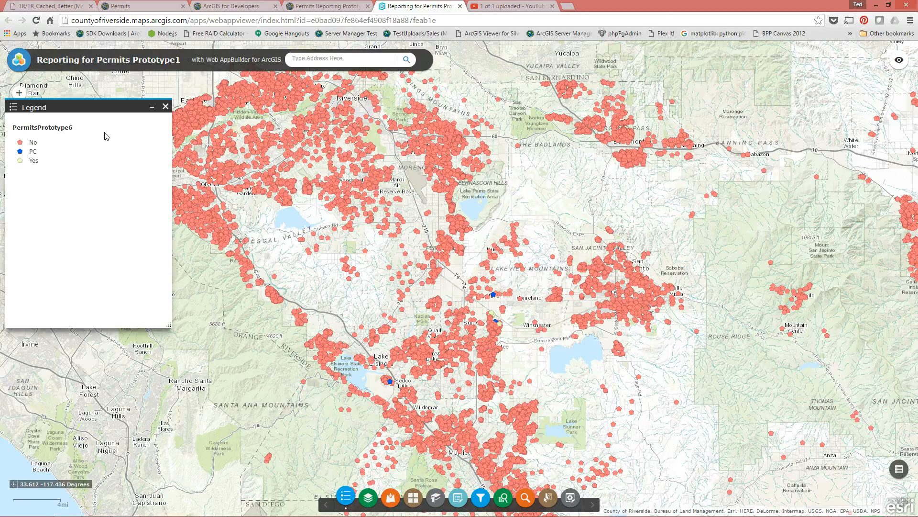
{"action": "left_click", "coordinate": [151, 107]}
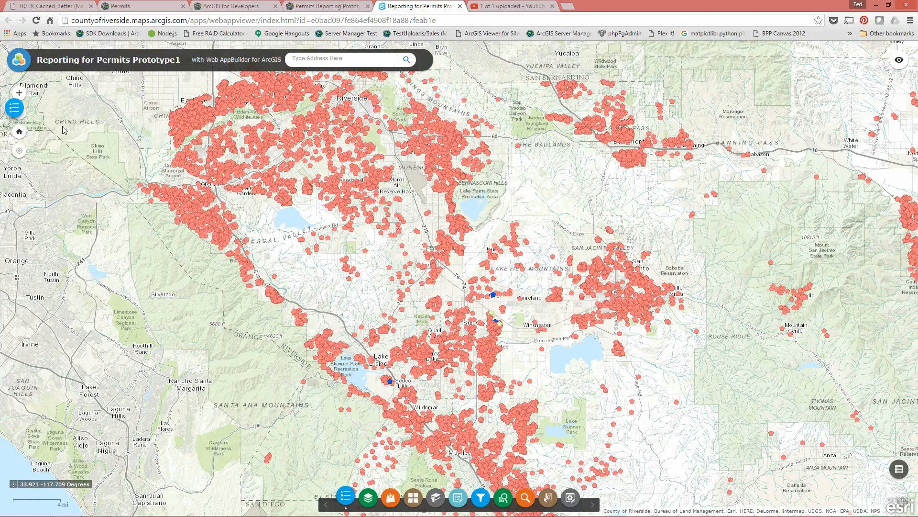
{"action": "left_click", "coordinate": [14, 107]}
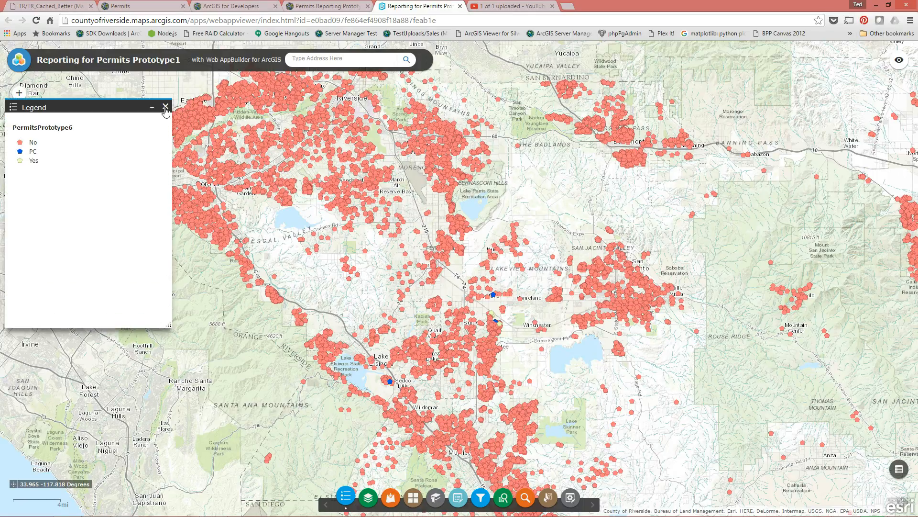
{"action": "left_click", "coordinate": [166, 107]}
Examine the PermitsPrototype6 entry and its layer options in the Layer List, and close the list
{"action": "left_click", "coordinate": [367, 499]}
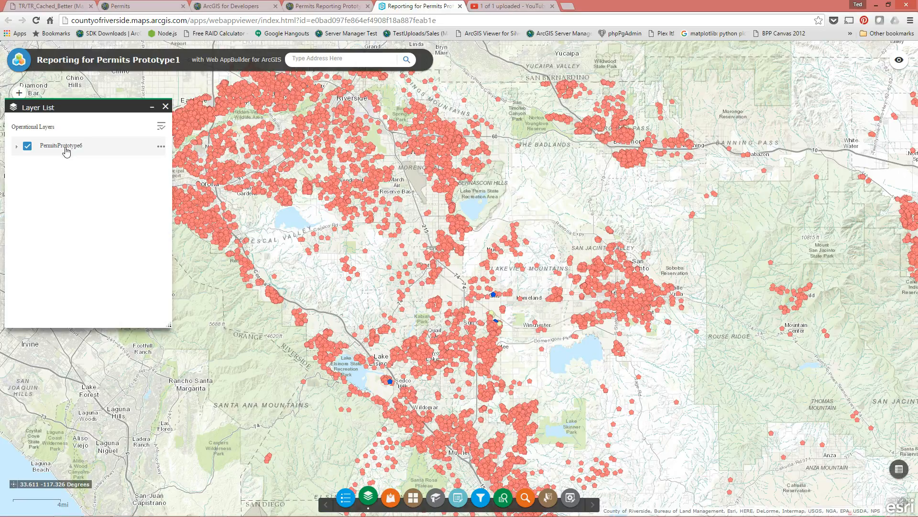
{"action": "left_click", "coordinate": [16, 145]}
{"action": "left_click", "coordinate": [16, 146]}
{"action": "left_click", "coordinate": [161, 148]}
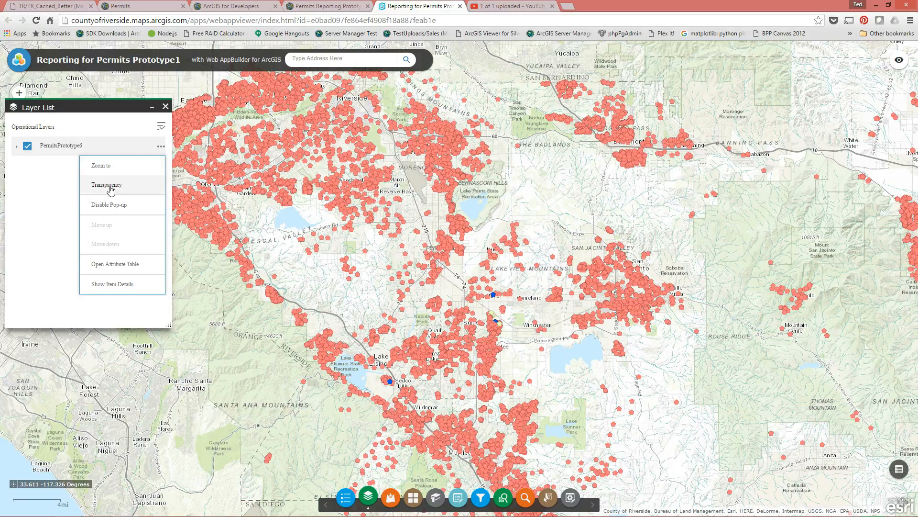
{"action": "left_click", "coordinate": [51, 233]}
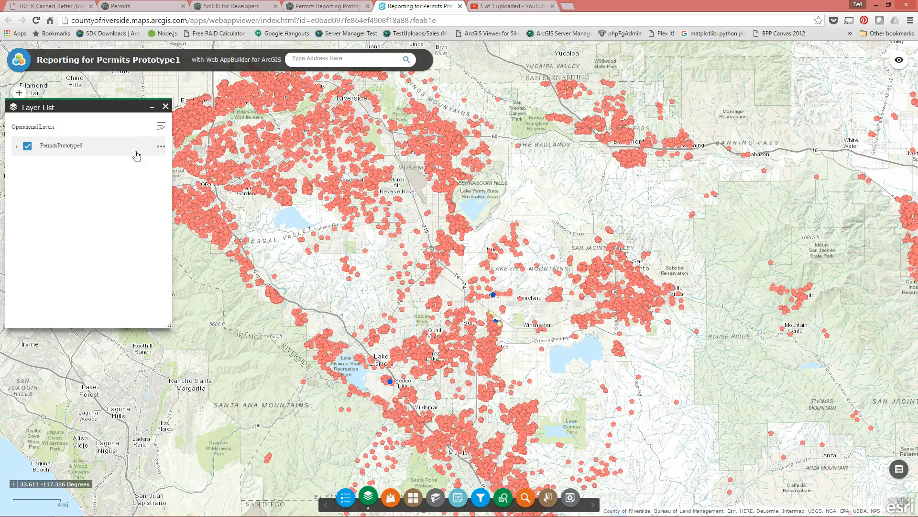
{"action": "left_click", "coordinate": [165, 107]}
Look at the Add Data search and the Basemap Gallery, closing each without adding data or changing the basemap
{"action": "left_click", "coordinate": [390, 498]}
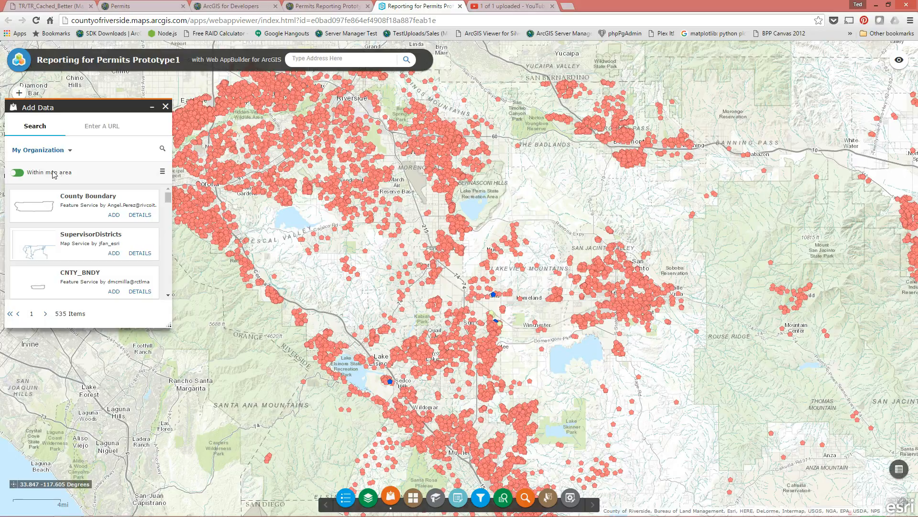
{"action": "left_click", "coordinate": [166, 106]}
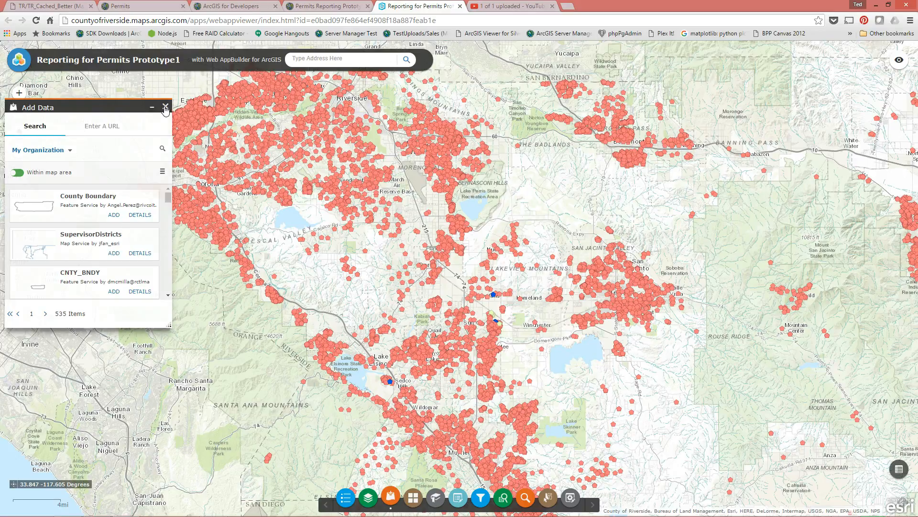
{"action": "left_click", "coordinate": [412, 497]}
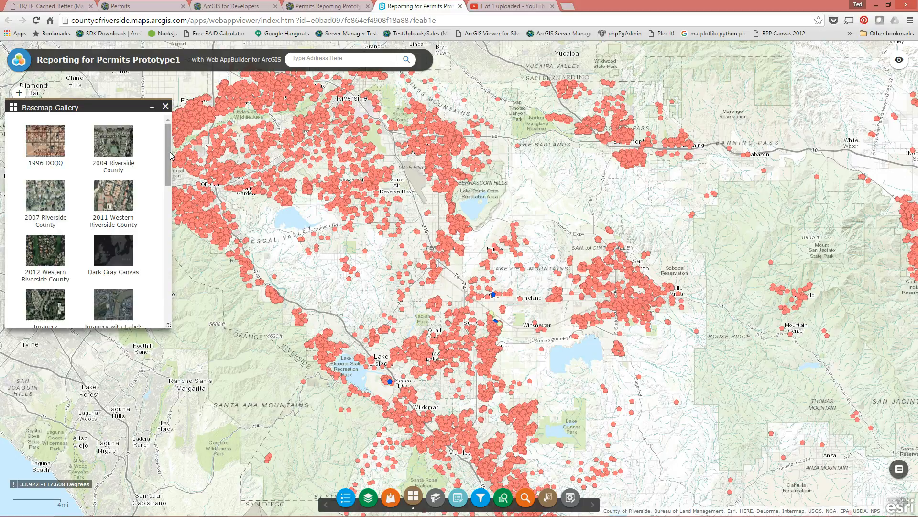
{"action": "left_click_drag", "start_coordinate": [168, 155], "coordinate": [51, 77]}
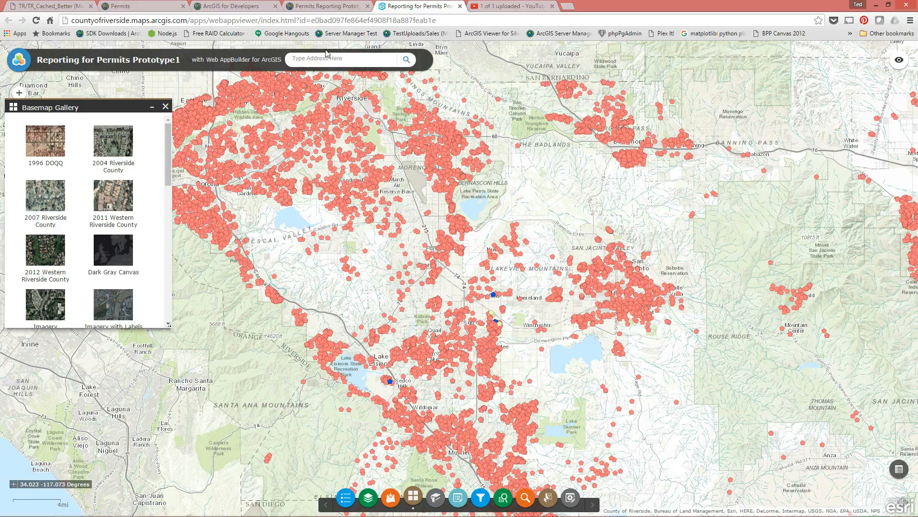
{"action": "mouse_move", "coordinate": [376, 514]}
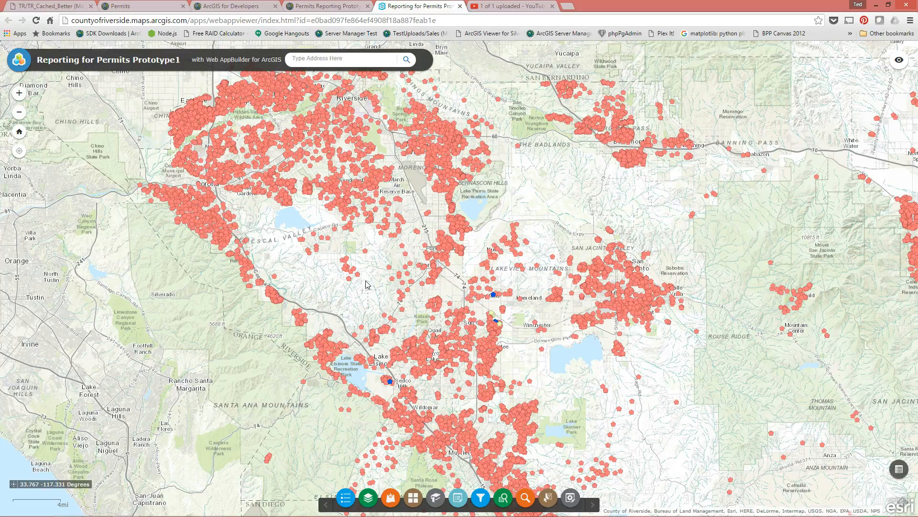
View the Bookmark widget, close it without adding a bookmark, and open the Edit widget's feature templates
{"action": "left_click", "coordinate": [435, 499]}
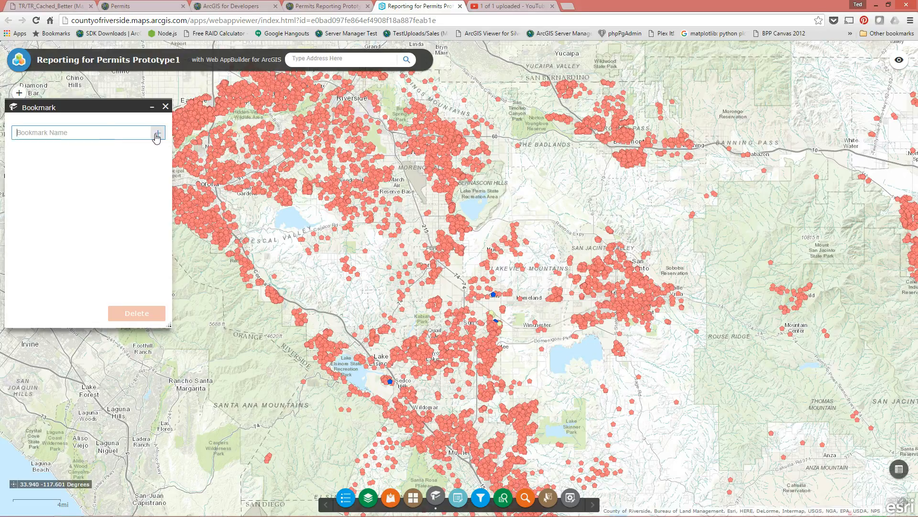
{"action": "left_click", "coordinate": [165, 106]}
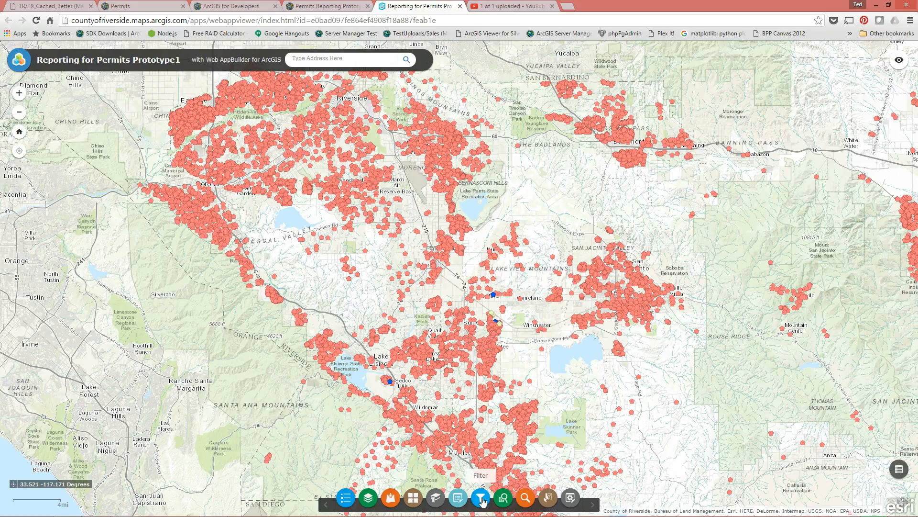
{"action": "left_click", "coordinate": [458, 497]}
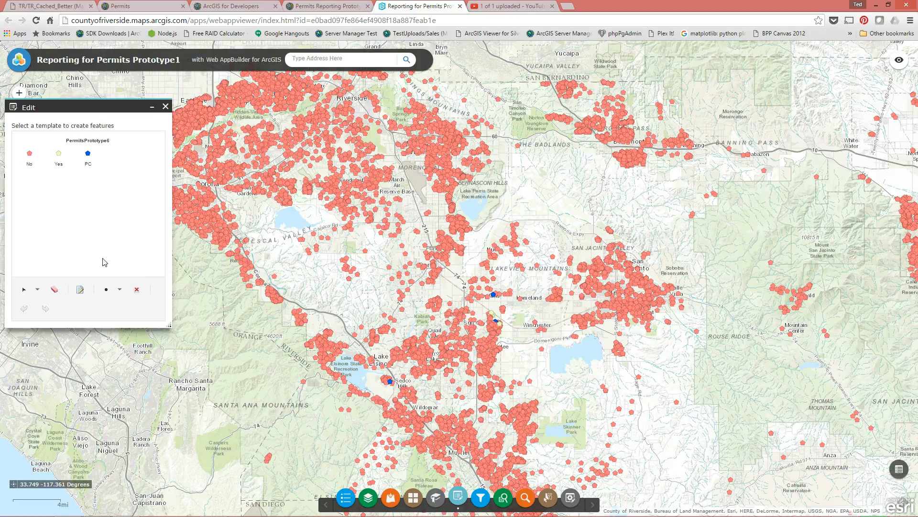
Close the Edit widget, view the Filter widget and close it without applying a filter
{"action": "left_click", "coordinate": [165, 106]}
{"action": "left_click", "coordinate": [480, 498]}
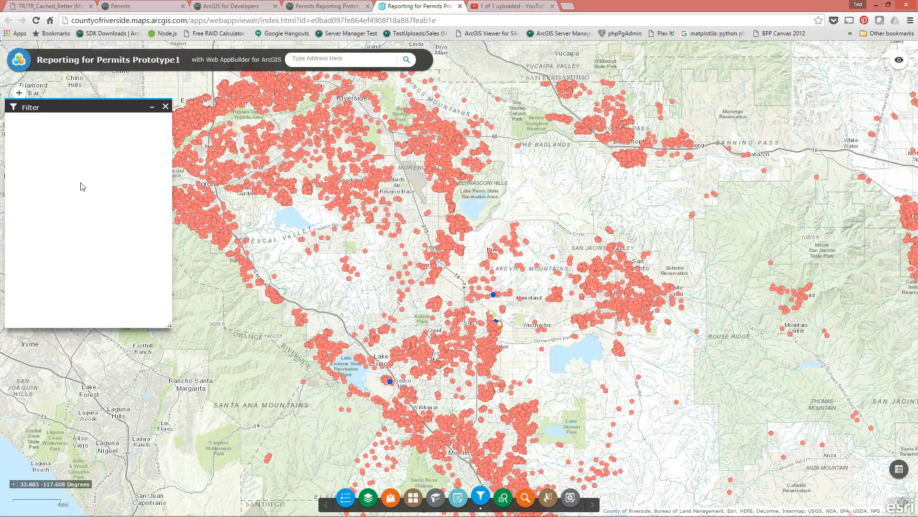
{"action": "left_click", "coordinate": [165, 106]}
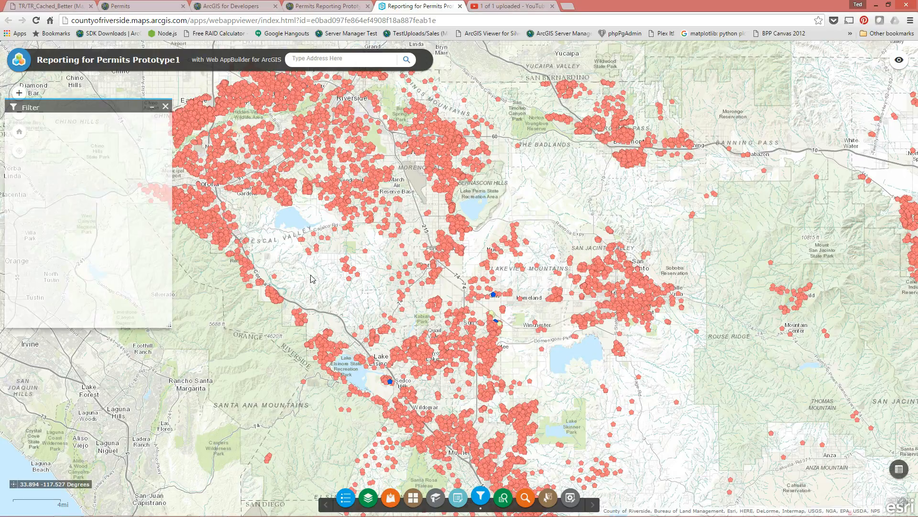
Examine the Query widget's attribute criteria and spatial filter options for the PermitsPrototype6 layer
{"action": "left_click", "coordinate": [502, 498]}
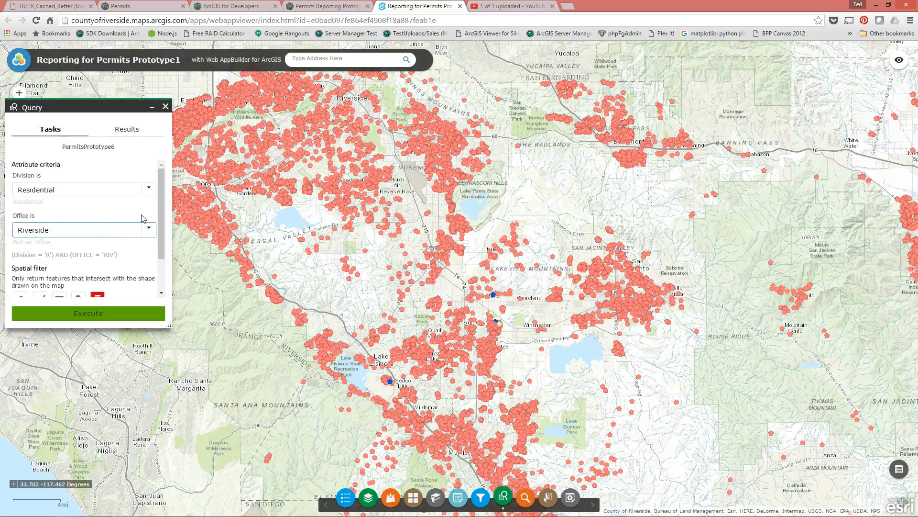
{"action": "left_click_drag", "start_coordinate": [162, 197], "coordinate": [159, 231]}
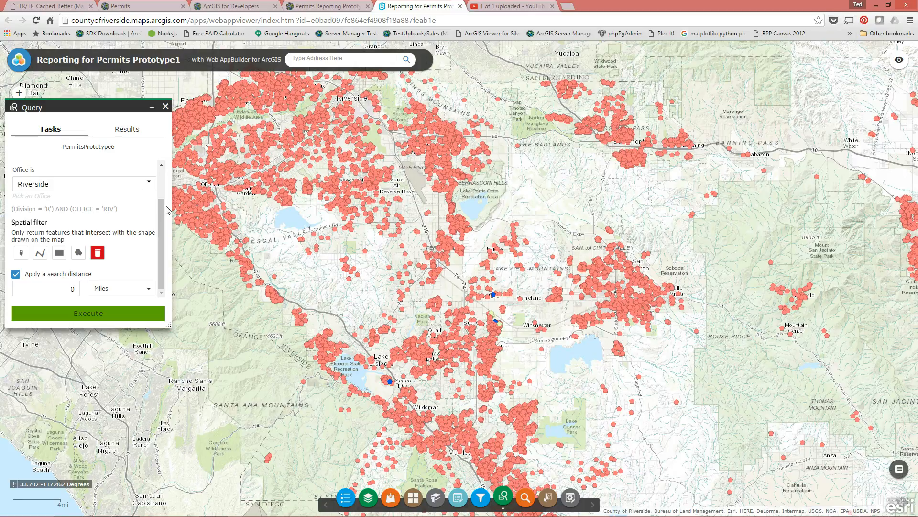
{"action": "scroll", "coordinate": [164, 224], "scroll_direction": "up", "scroll_amount": 2}
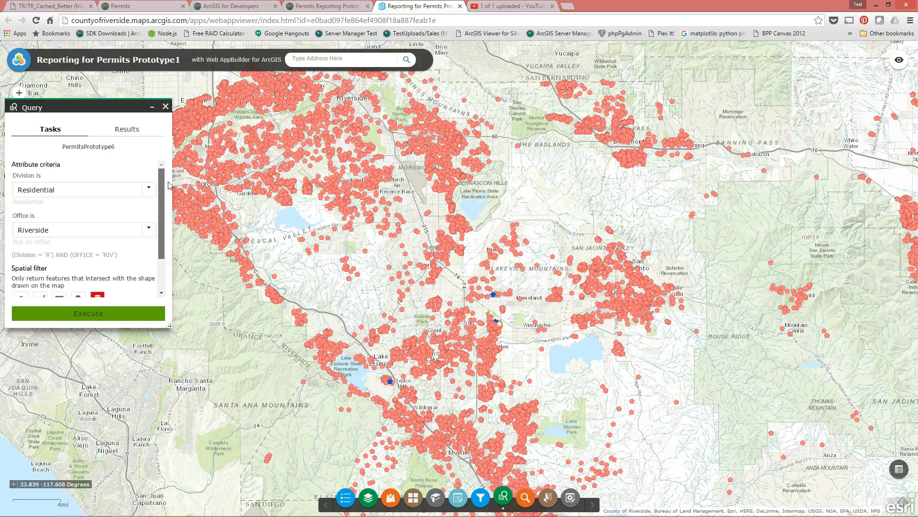
{"action": "left_click_drag", "start_coordinate": [162, 233], "coordinate": [165, 248]}
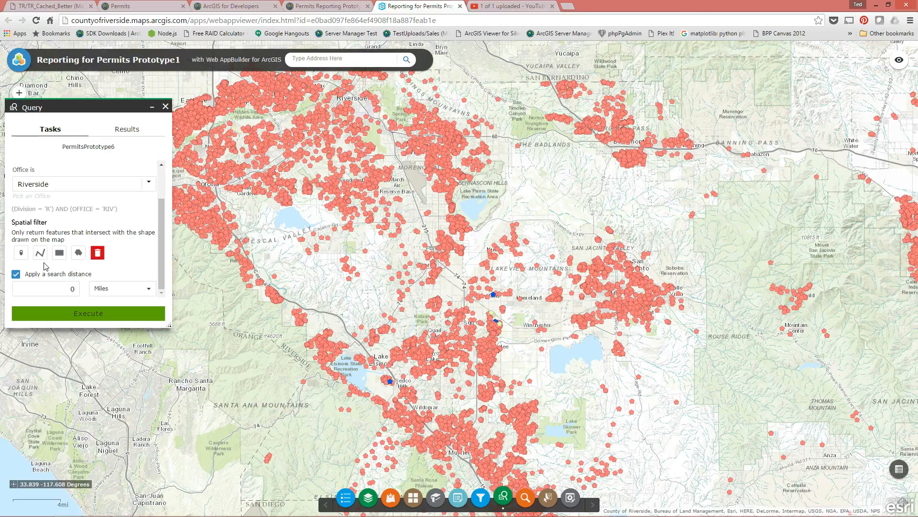
Draw a rectangular spatial filter over the permits between Corona and March Air Reserve Base, with a search distance of 2 miles
{"action": "left_click", "coordinate": [61, 257]}
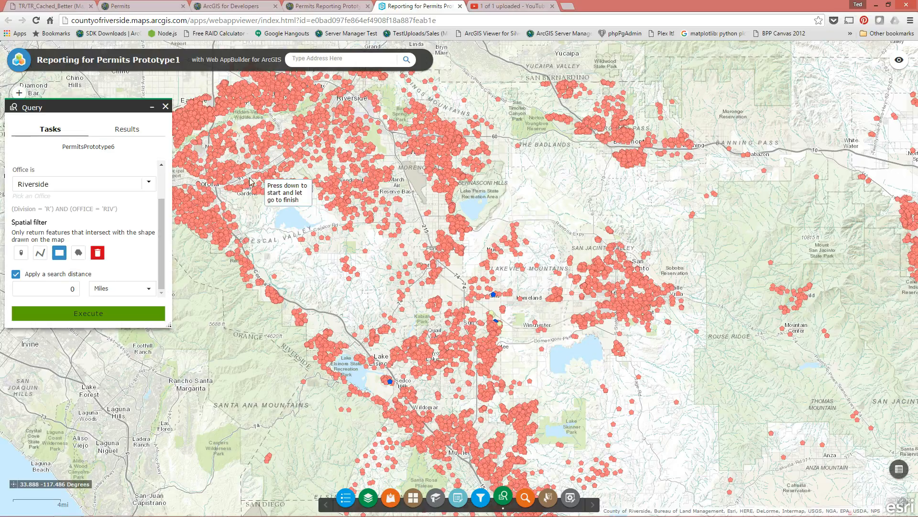
{"action": "left_click_drag", "start_coordinate": [256, 159], "coordinate": [321, 207]}
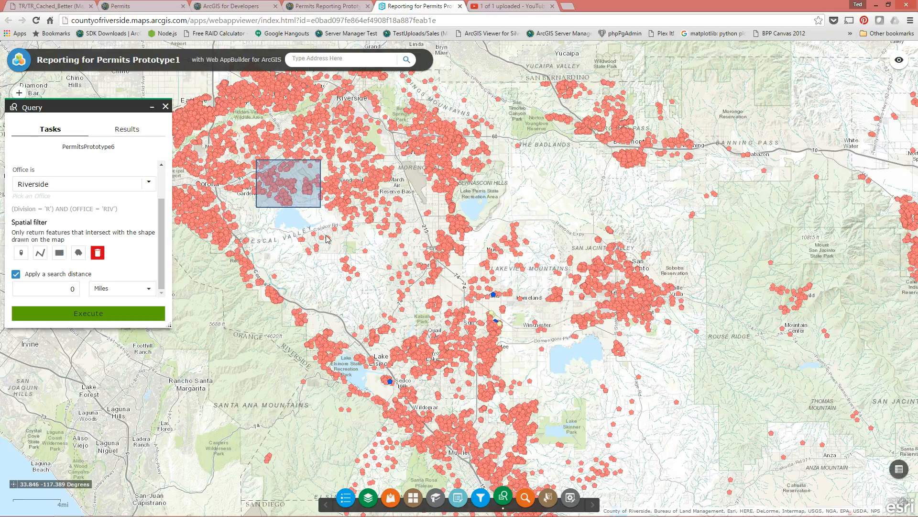
{"action": "double_click", "coordinate": [73, 289]}
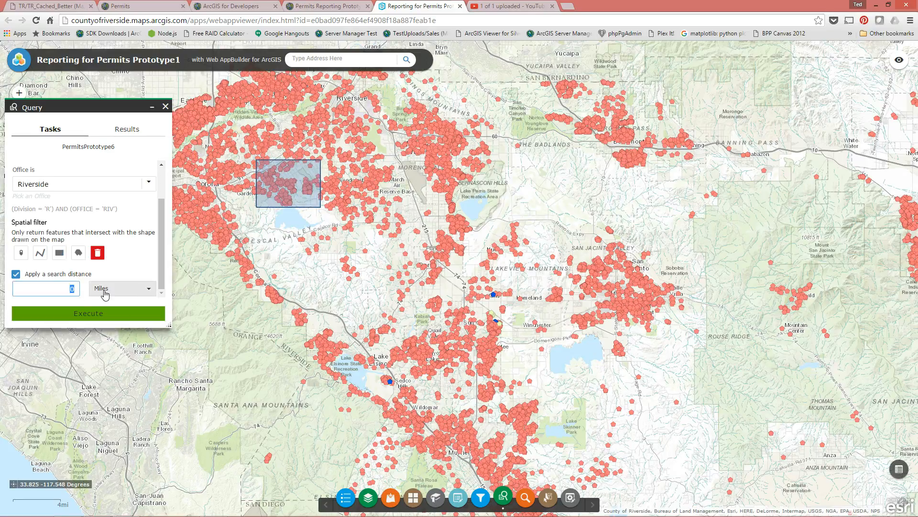
{"action": "type", "text": "2"}
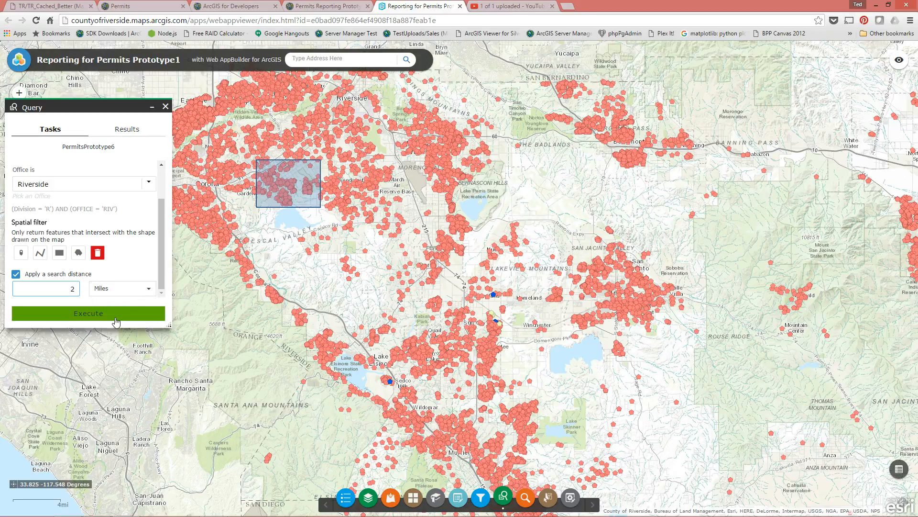
Review the Division and Office choices in the query's attribute criteria, keeping Residential and Riverside
{"action": "left_click_drag", "start_coordinate": [163, 252], "coordinate": [163, 223]}
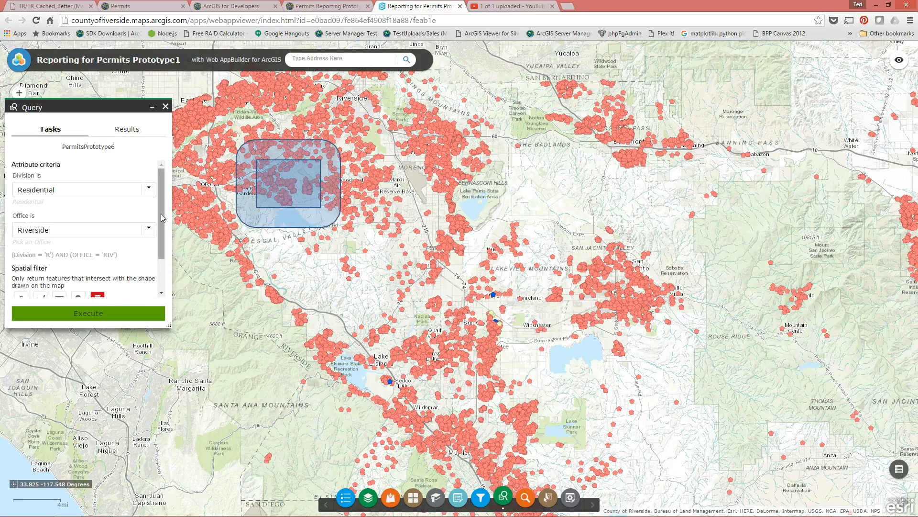
{"action": "left_click", "coordinate": [150, 190]}
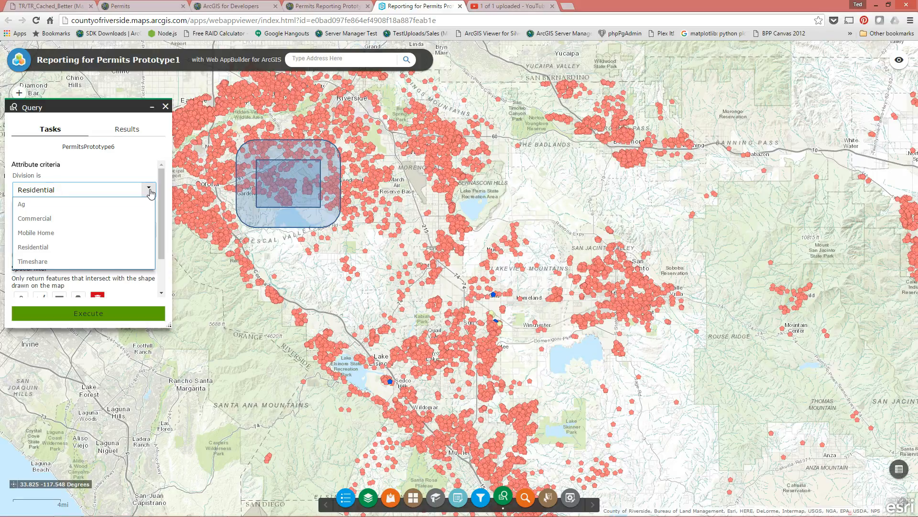
{"action": "left_click", "coordinate": [24, 247]}
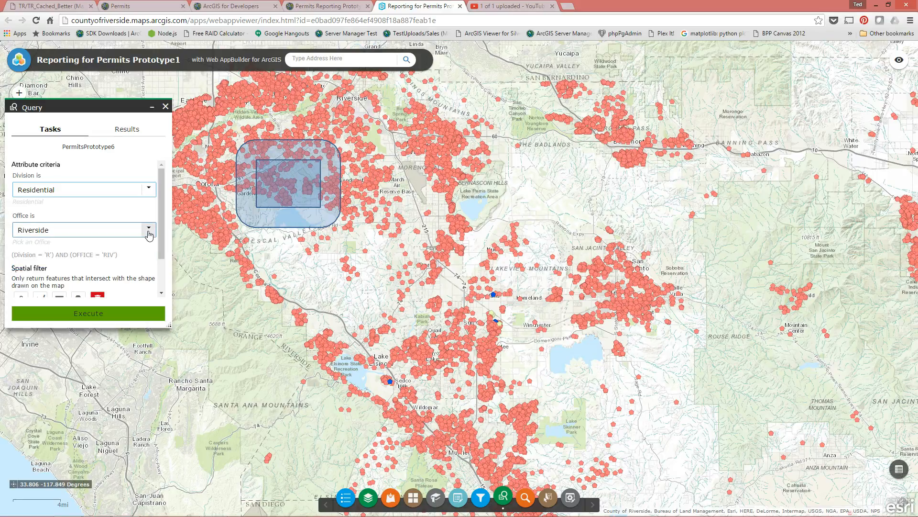
{"action": "left_click", "coordinate": [149, 230]}
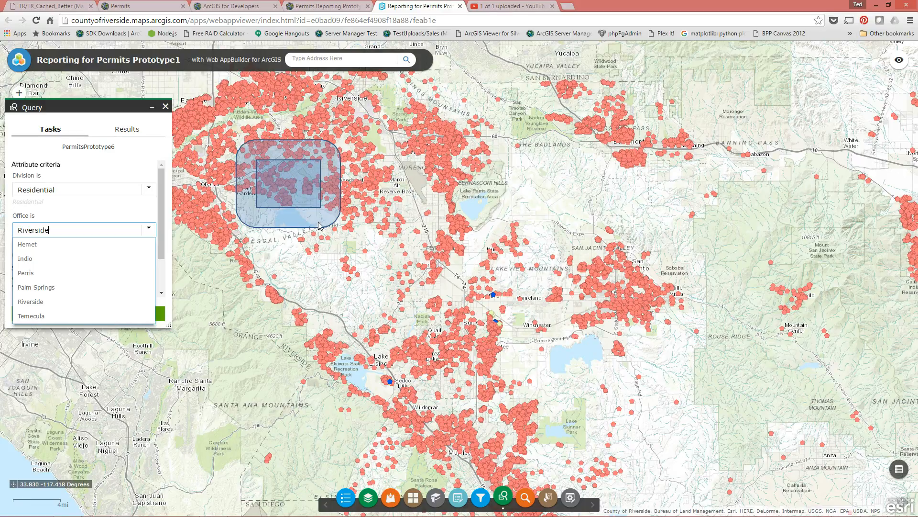
{"action": "scroll", "coordinate": [108, 297], "scroll_direction": "down", "scroll_amount": 2}
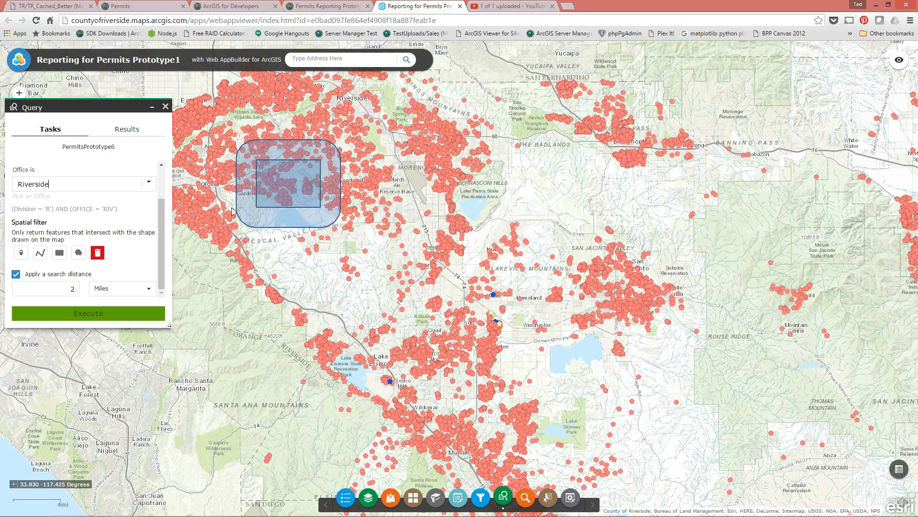
Close and reopen the Query widget, check its results view and return to the query tasks
{"action": "left_click", "coordinate": [165, 107]}
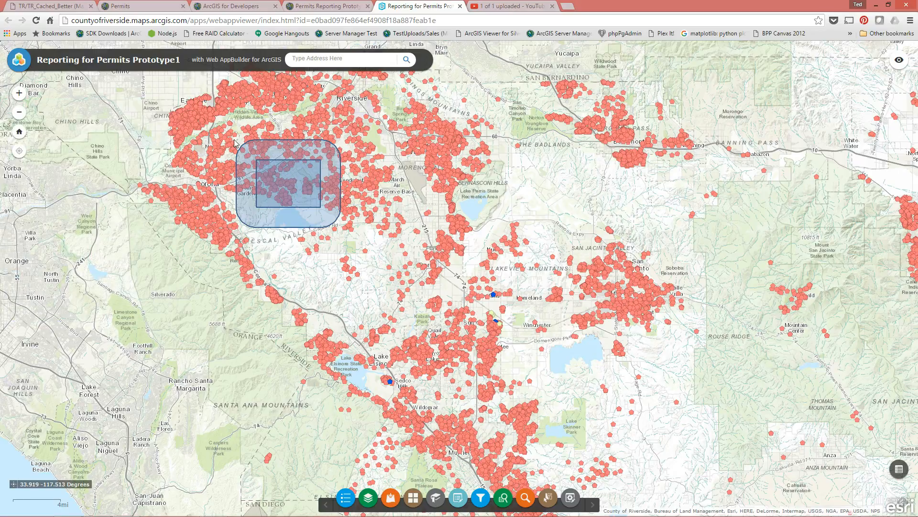
{"action": "left_click", "coordinate": [503, 498]}
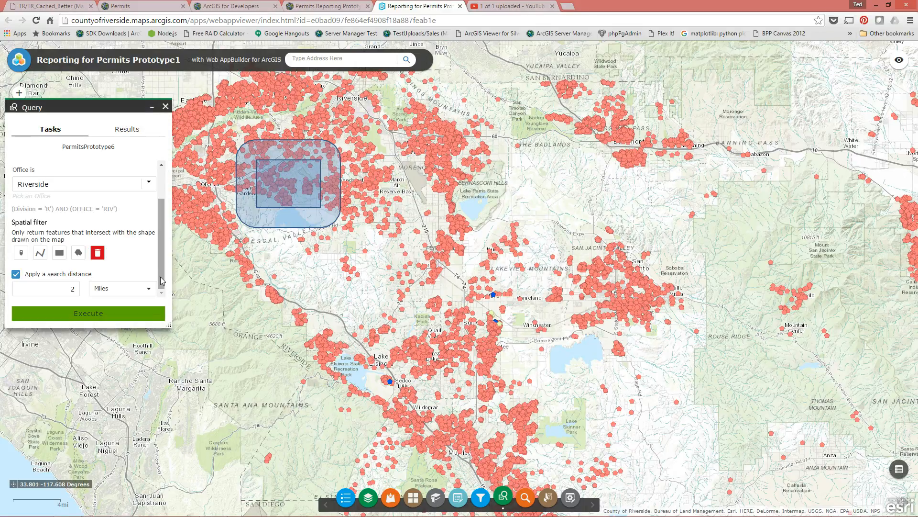
{"action": "scroll", "coordinate": [167, 219], "scroll_direction": "up", "scroll_amount": 1}
{"action": "left_click", "coordinate": [130, 133]}
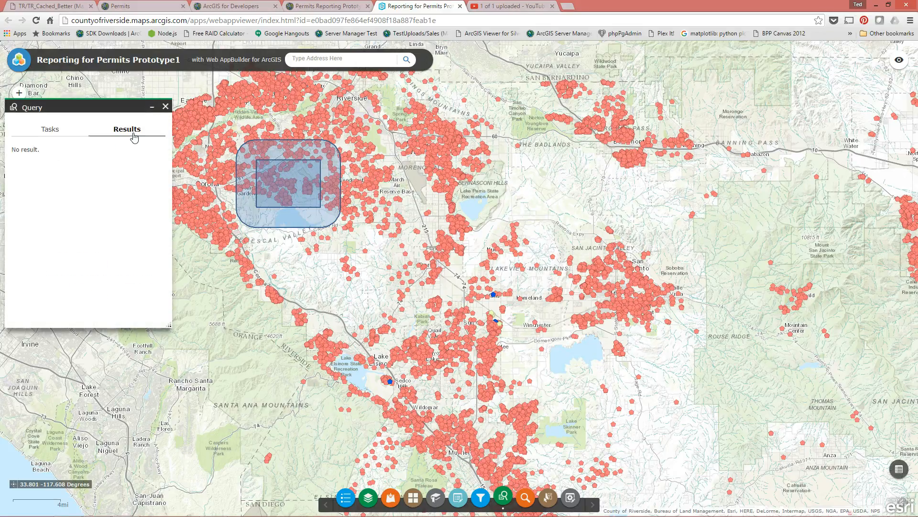
{"action": "left_click", "coordinate": [50, 131]}
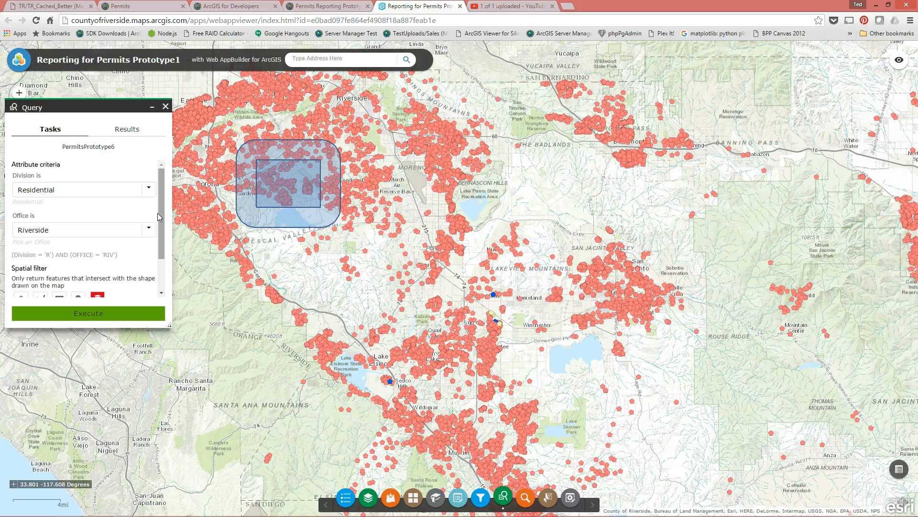
Clear the rectangle drawn for the query's spatial filter and close the Query widget without executing the query
{"action": "scroll", "coordinate": [159, 245], "scroll_direction": "down", "scroll_amount": 1}
{"action": "scroll", "coordinate": [160, 245], "scroll_direction": "down", "scroll_amount": 1}
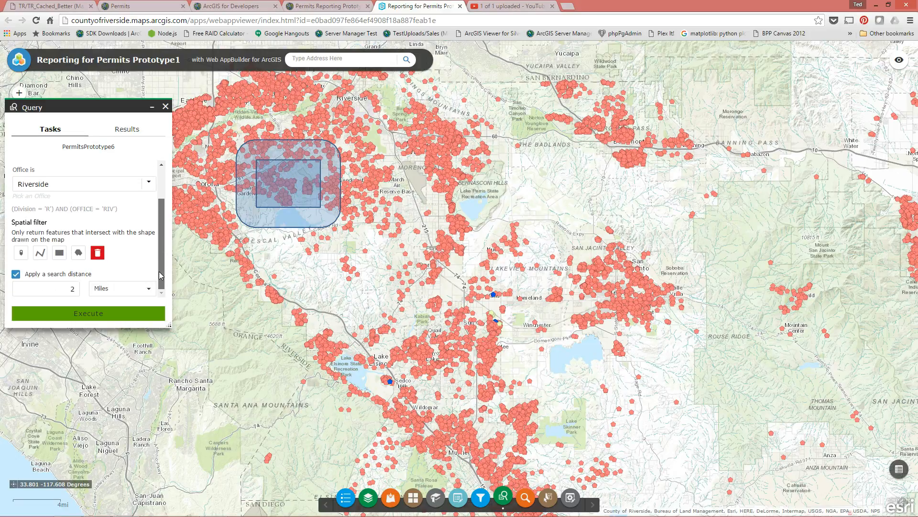
{"action": "left_click", "coordinate": [98, 254]}
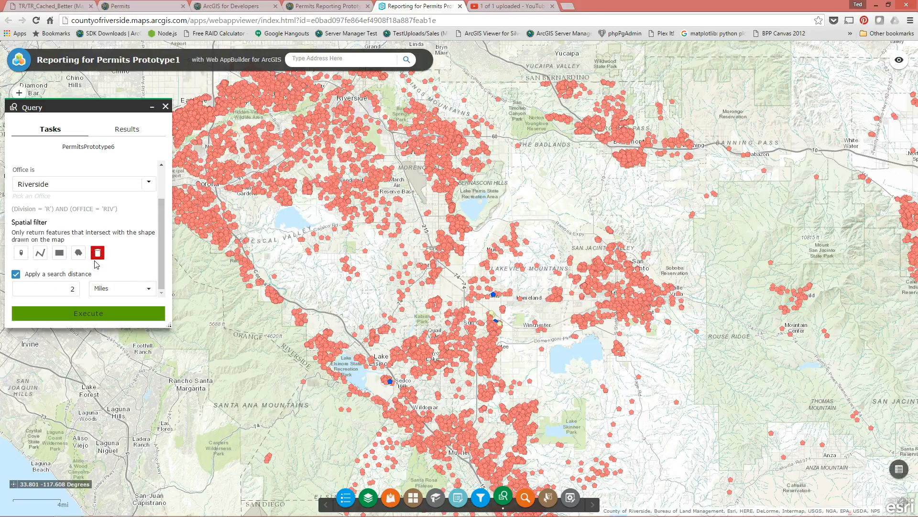
{"action": "left_click", "coordinate": [166, 106]}
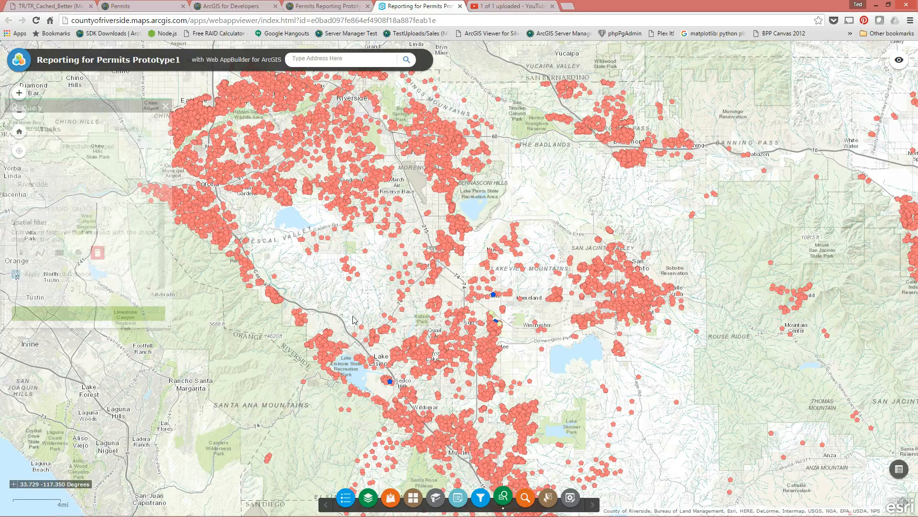
Show the Search widget, and use the Select widget to select PermitsPrototype6 features within a rectangle just west of March Air Reserve Base
{"action": "left_click", "coordinate": [524, 496]}
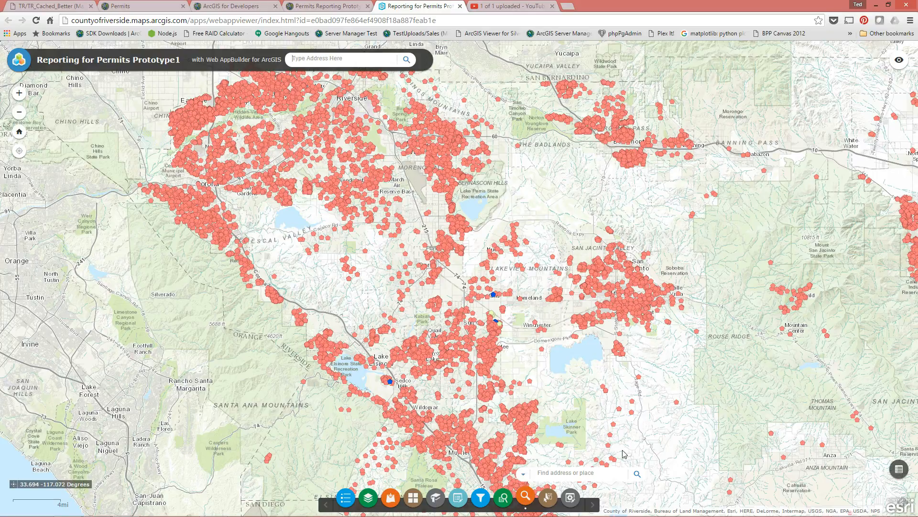
{"action": "left_click", "coordinate": [548, 498]}
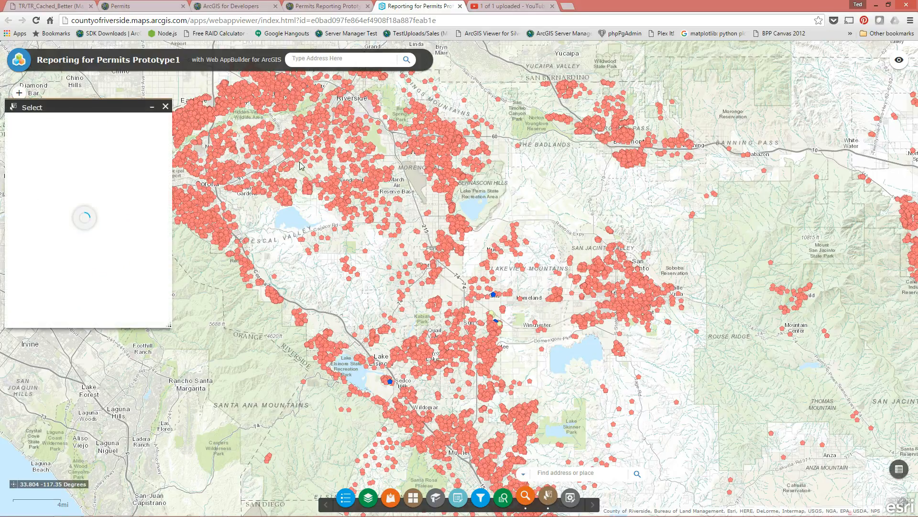
{"action": "left_click_drag", "start_coordinate": [361, 208], "coordinate": [399, 231]}
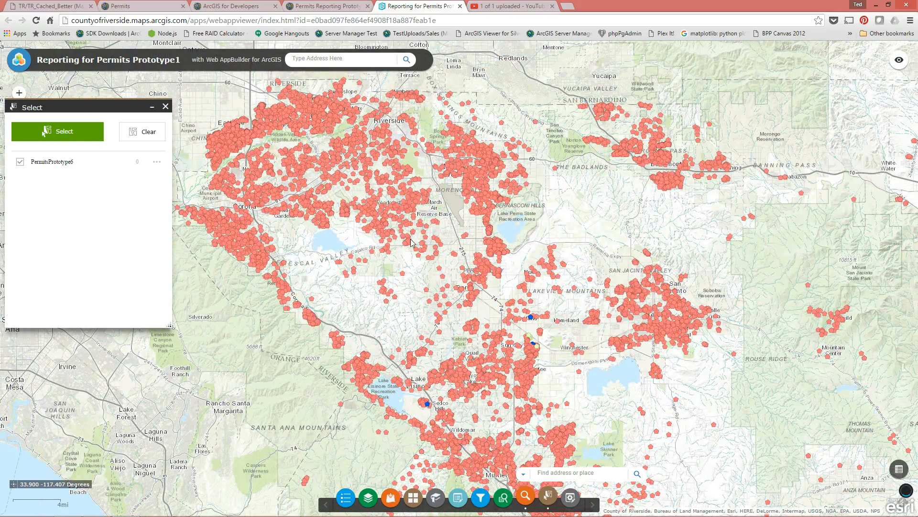
{"action": "left_click", "coordinate": [55, 128]}
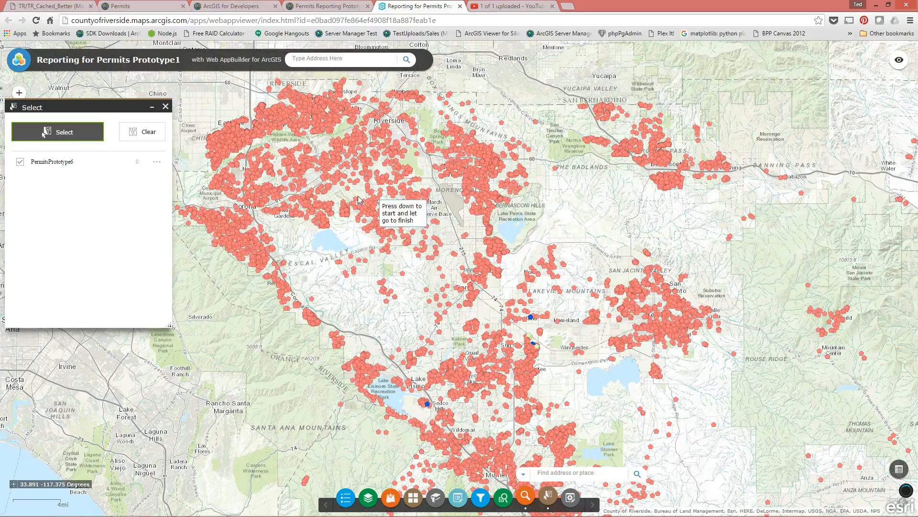
{"action": "left_click_drag", "start_coordinate": [355, 188], "coordinate": [420, 239]}
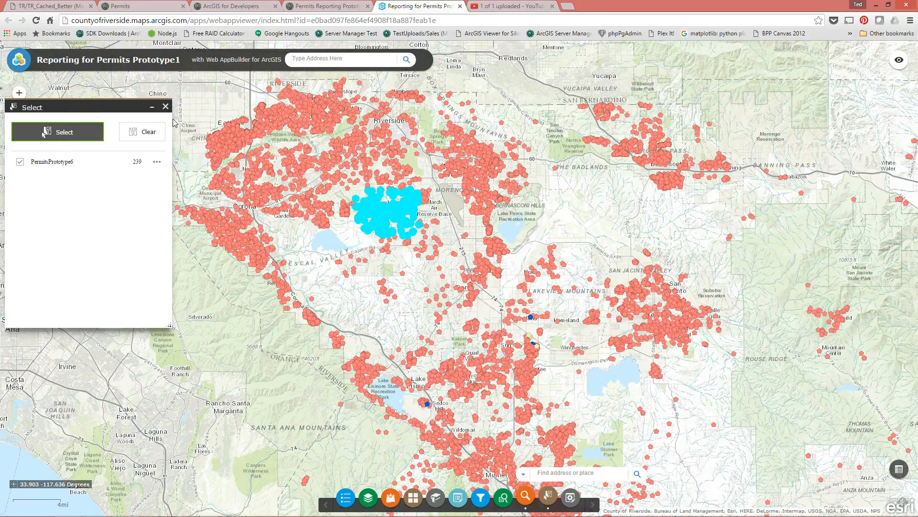
Minimize and restore the Select widget, and export the selected PermitsPrototype6 features to a CSV file
{"action": "left_click", "coordinate": [152, 110]}
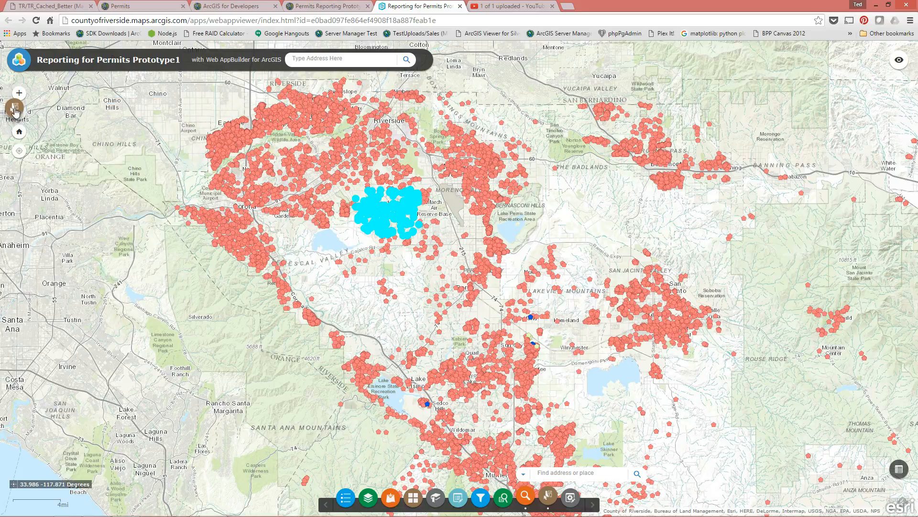
{"action": "left_click", "coordinate": [157, 162]}
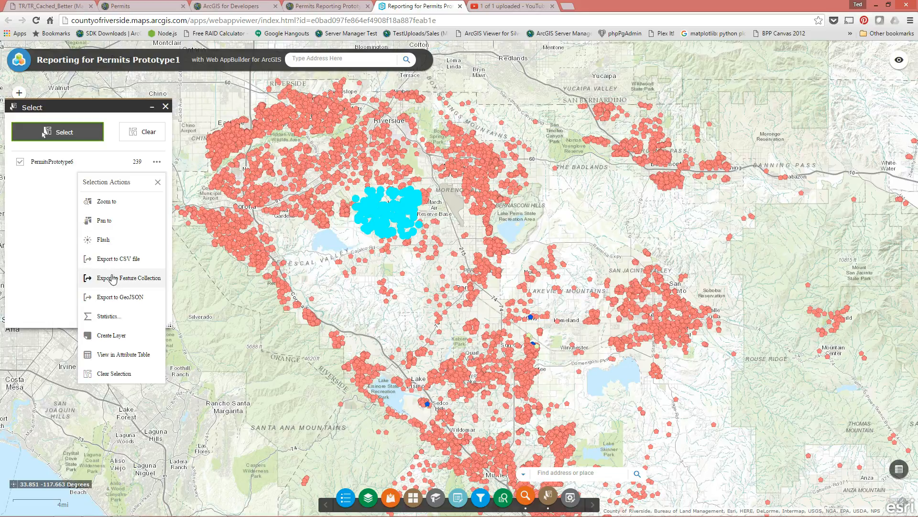
{"action": "left_click", "coordinate": [123, 260]}
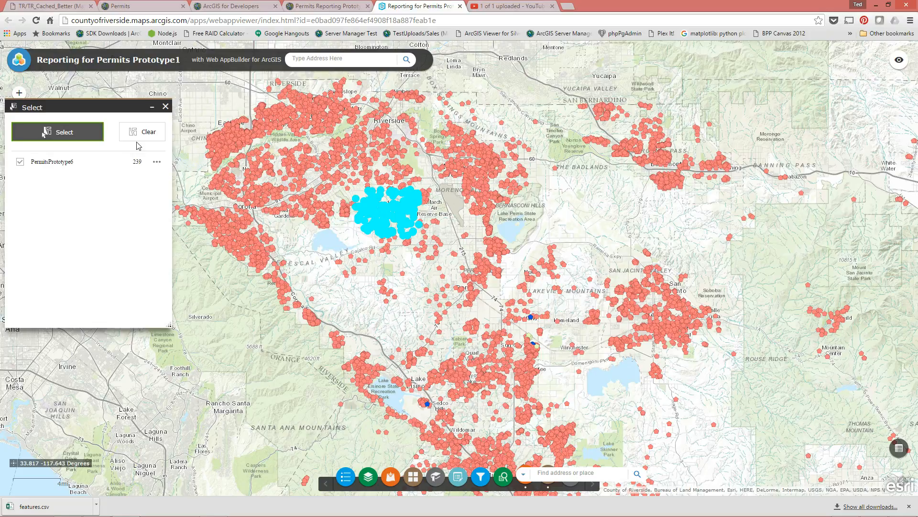
Open the selected PermitsPrototype6 features in the attribute table and toggle the table's filter by map extent
{"action": "left_click", "coordinate": [157, 162]}
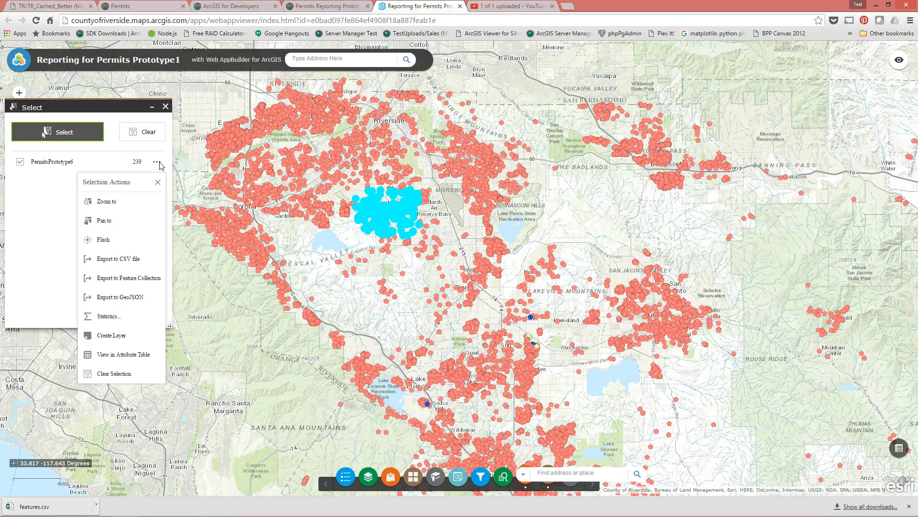
{"action": "left_click", "coordinate": [124, 356]}
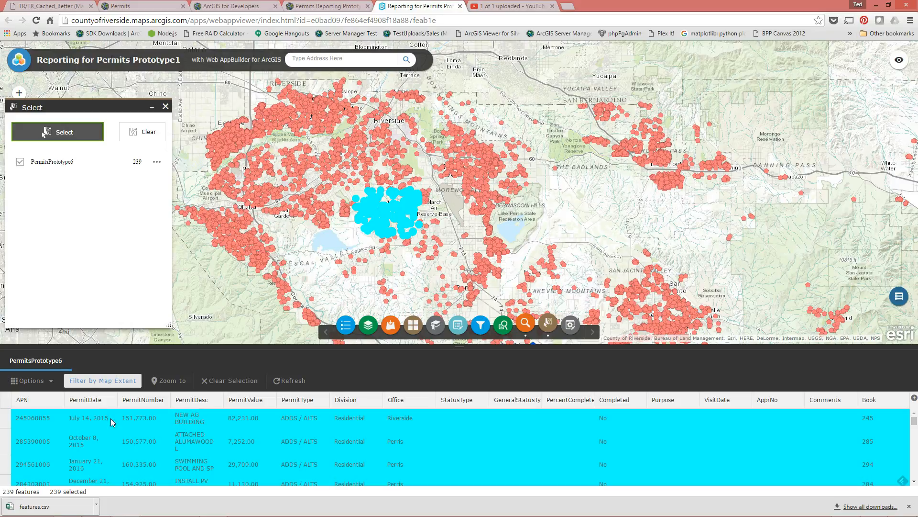
{"action": "left_click", "coordinate": [101, 382]}
Show only the selected records in the PermitsPrototype6 attribute table, and open then cancel their export to CSV
{"action": "left_click", "coordinate": [55, 382]}
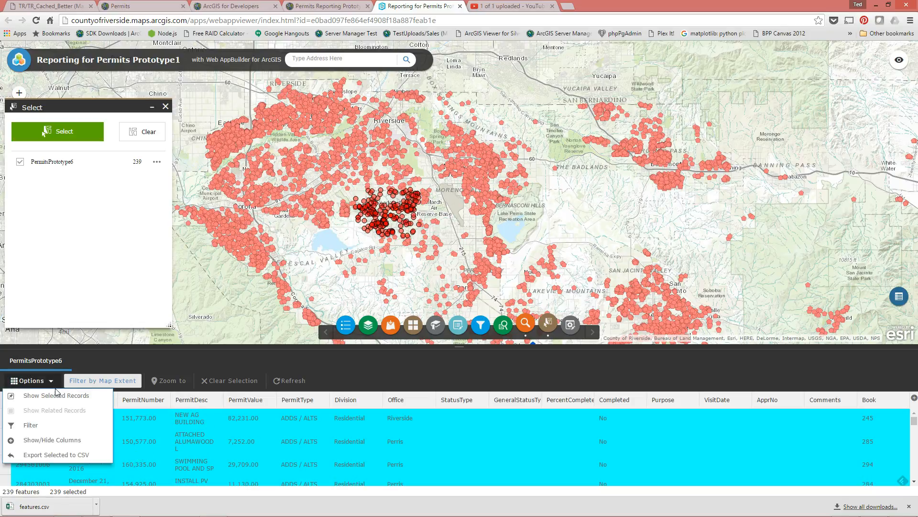
{"action": "left_click", "coordinate": [54, 397]}
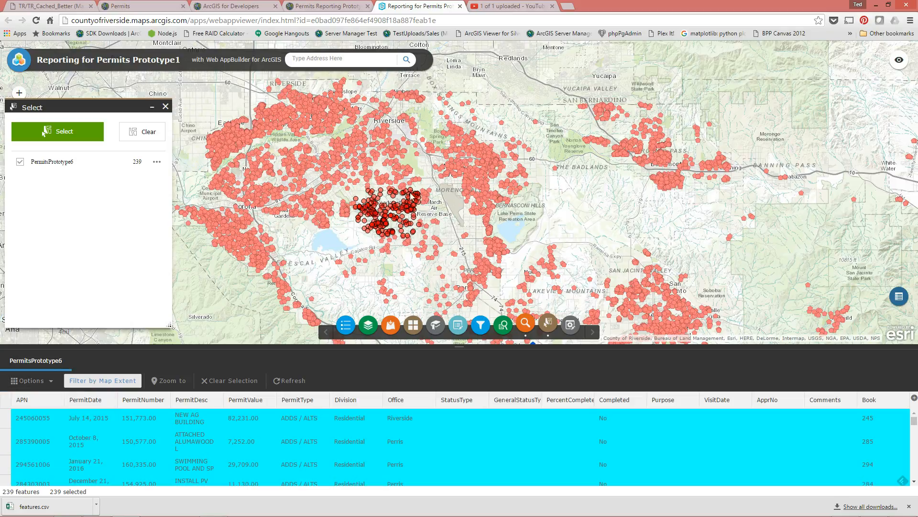
{"action": "left_click", "coordinate": [51, 381]}
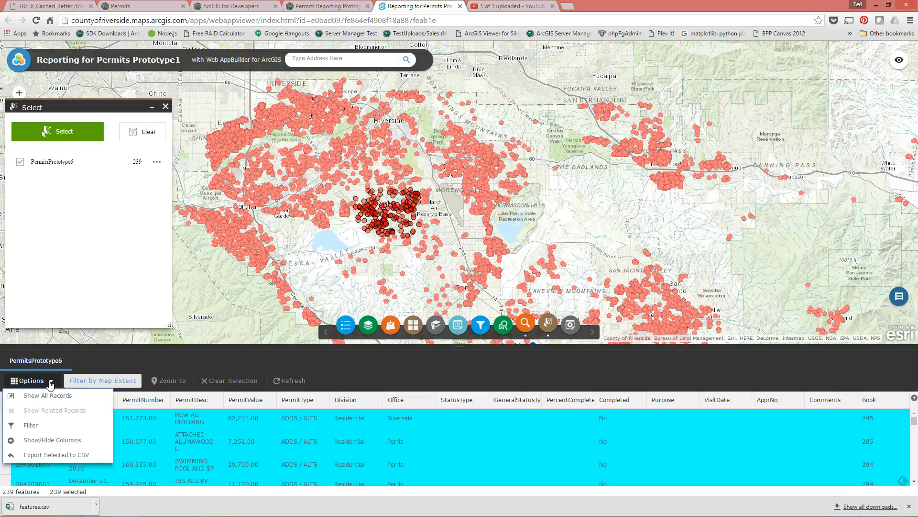
{"action": "left_click", "coordinate": [63, 459]}
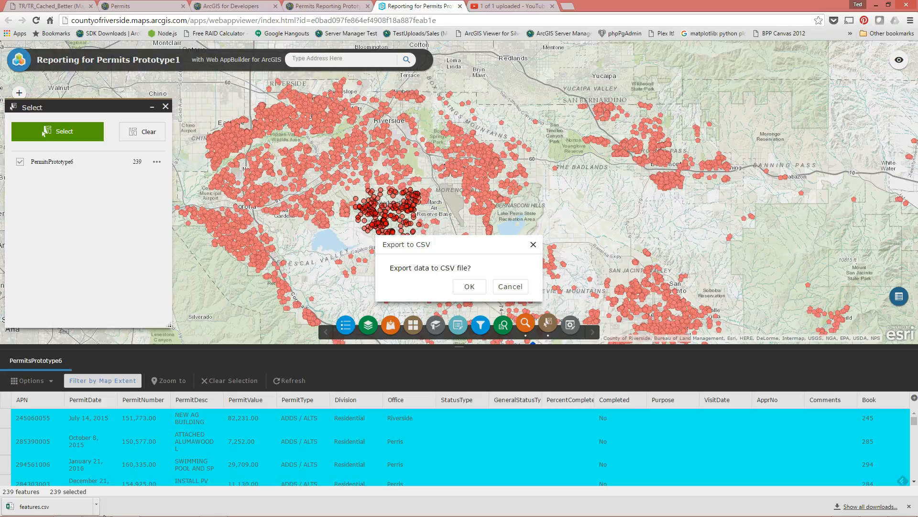
{"action": "left_click", "coordinate": [515, 287]}
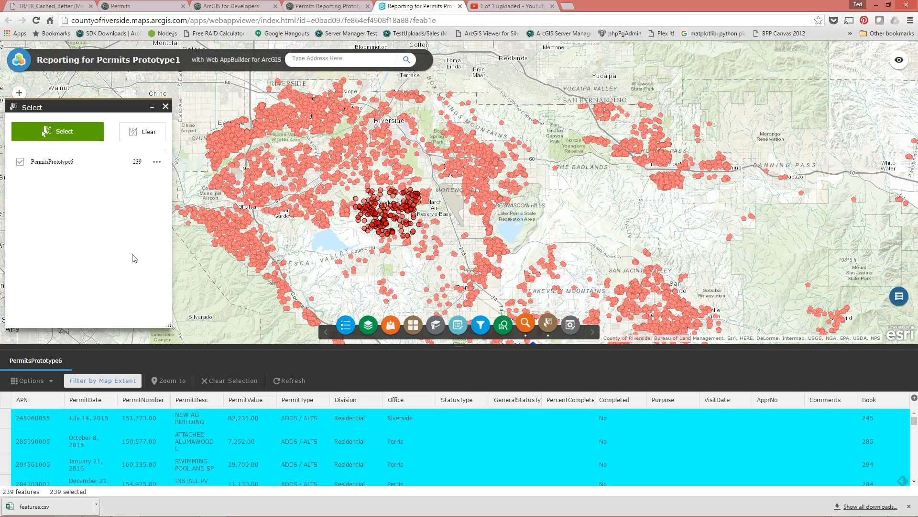
{"action": "left_click", "coordinate": [50, 382]}
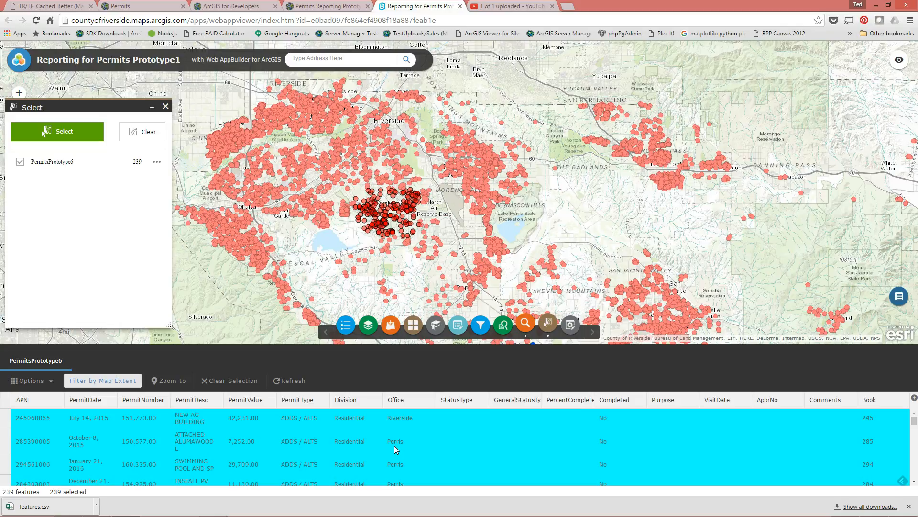
Clear the PermitsPrototype6 selection and close the Select widget
{"action": "left_click", "coordinate": [143, 135]}
{"action": "left_click", "coordinate": [165, 106]}
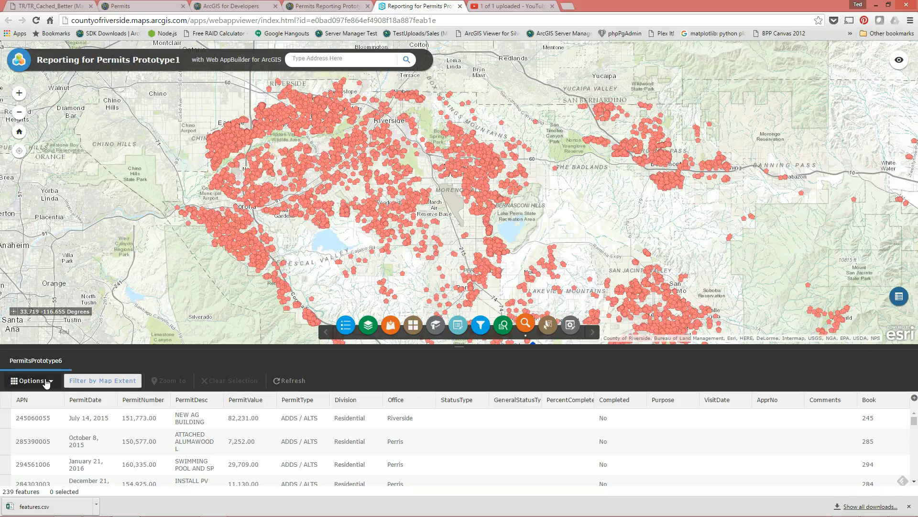
{"action": "left_click", "coordinate": [52, 382]}
{"action": "left_click", "coordinate": [51, 381]}
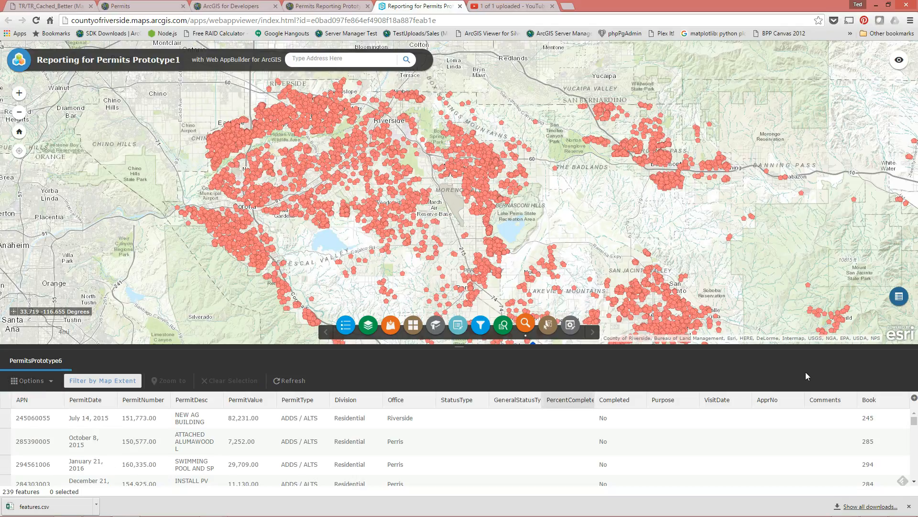
Hide the attribute table, show it again, and hide it once more
{"action": "left_click", "coordinate": [899, 296]}
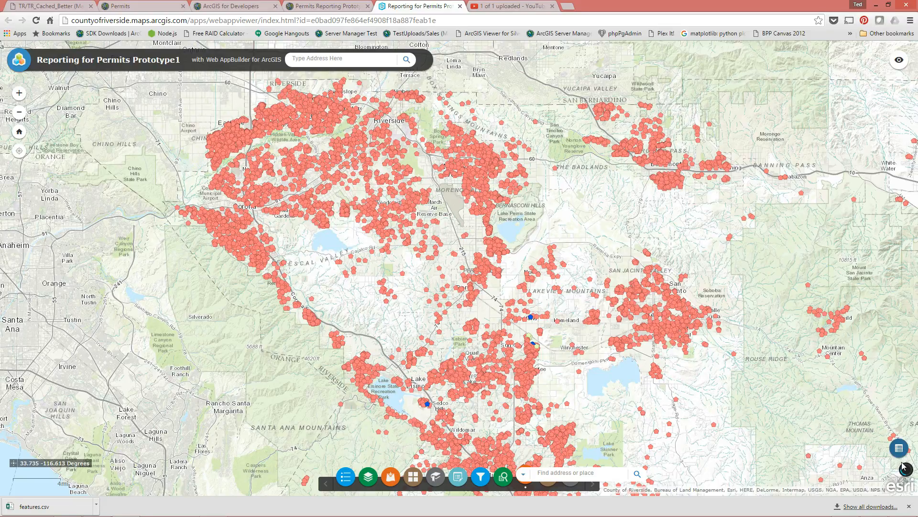
{"action": "left_click", "coordinate": [900, 451]}
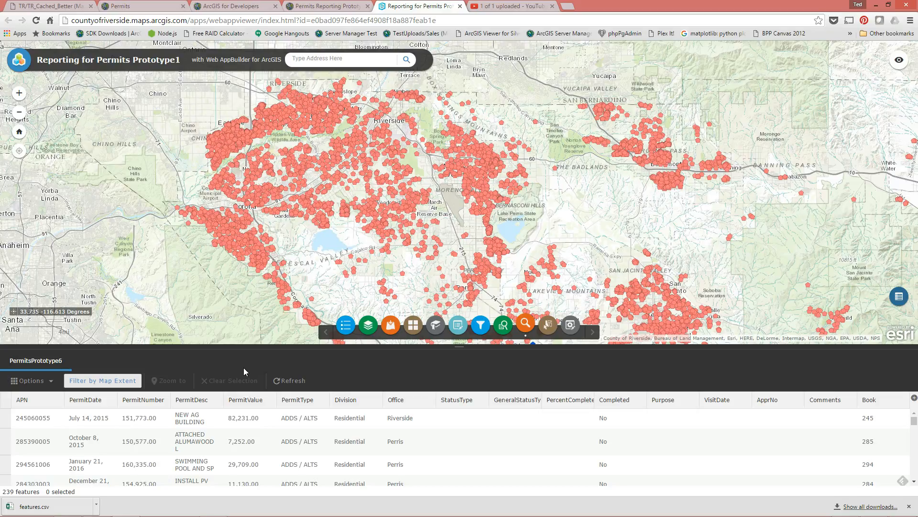
{"action": "left_click", "coordinate": [898, 298]}
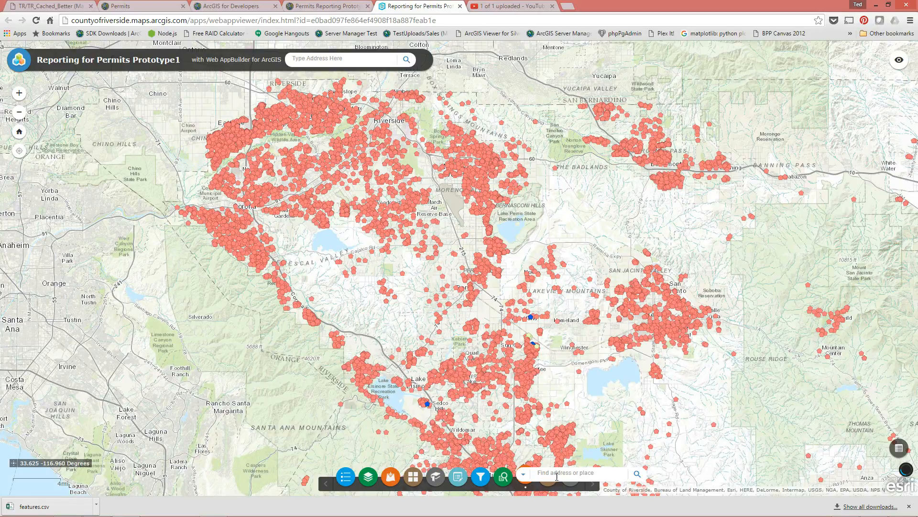
Show the Search widget's list of search sources and close the list without choosing another source
{"action": "left_click", "coordinate": [526, 481]}
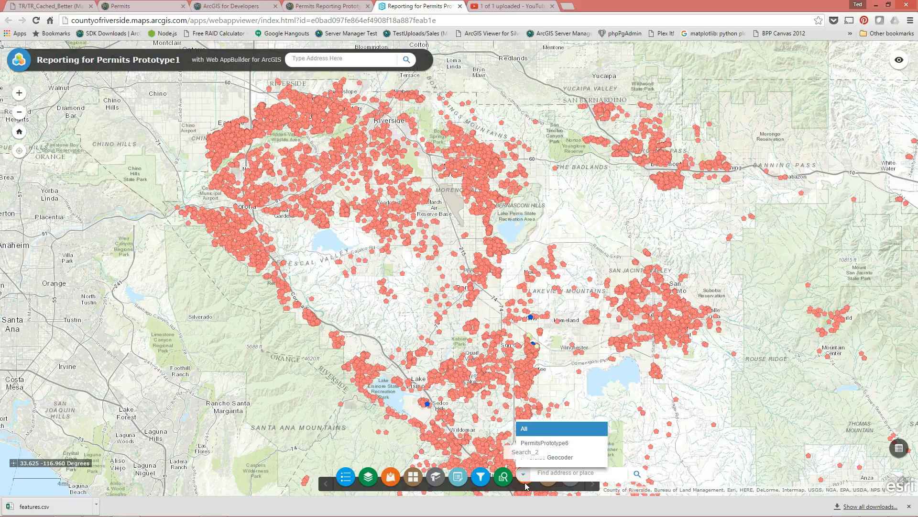
{"action": "left_click", "coordinate": [526, 481]}
{"action": "left_click", "coordinate": [526, 479]}
{"action": "left_click", "coordinate": [671, 469]}
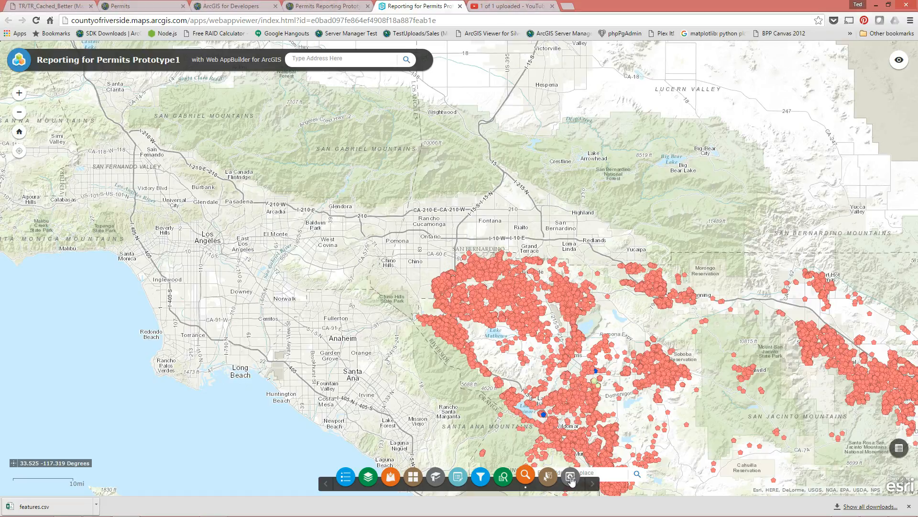
Open the Batch Attribute Editor and select the PermitsPrototype6 features within a rectangle just west of Riverside Municipal Airport
{"action": "left_click", "coordinate": [570, 478]}
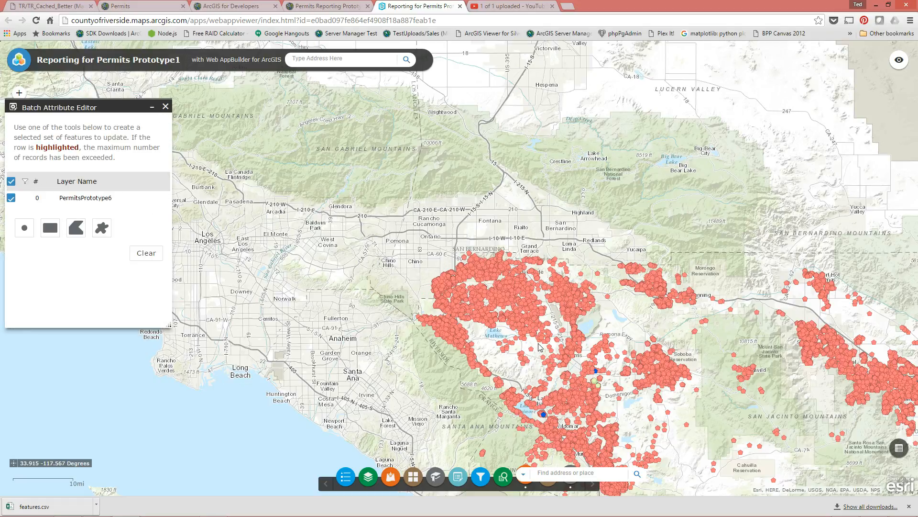
{"action": "left_click_drag", "start_coordinate": [440, 260], "coordinate": [537, 331]}
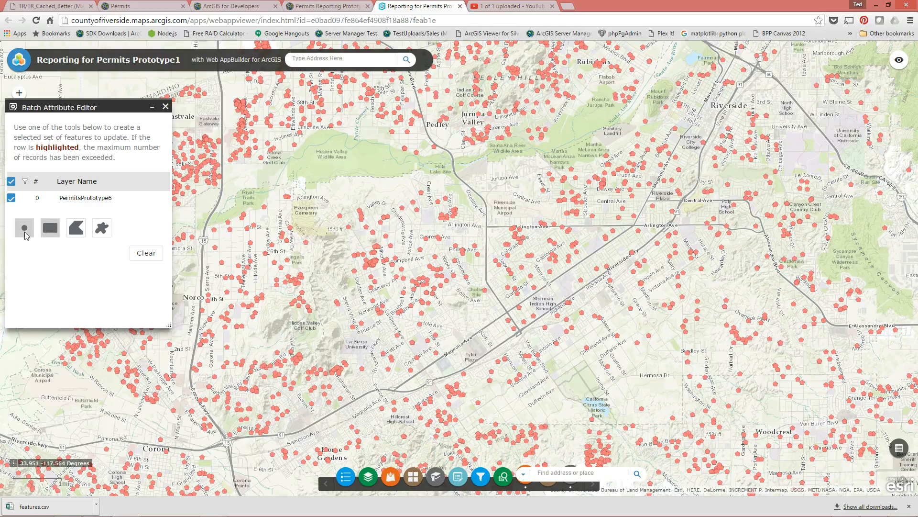
{"action": "left_click_drag", "start_coordinate": [357, 181], "coordinate": [480, 267]}
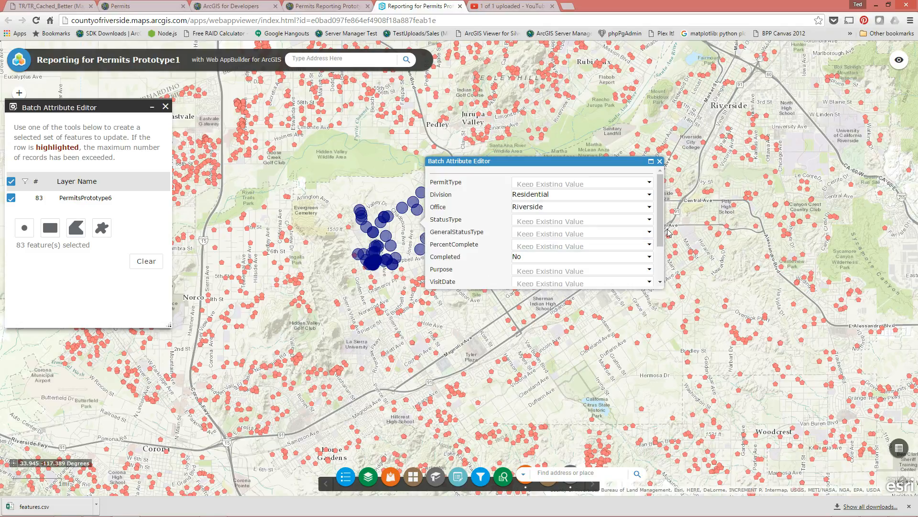
Choose Yes for Completed in the batch edit form, and close the form without saving
{"action": "mouse_move", "coordinate": [661, 228]}
{"action": "left_mouse_down"}
{"action": "mouse_move", "coordinate": [664, 257]}
{"action": "mouse_move", "coordinate": [664, 233]}
{"action": "left_mouse_up"}
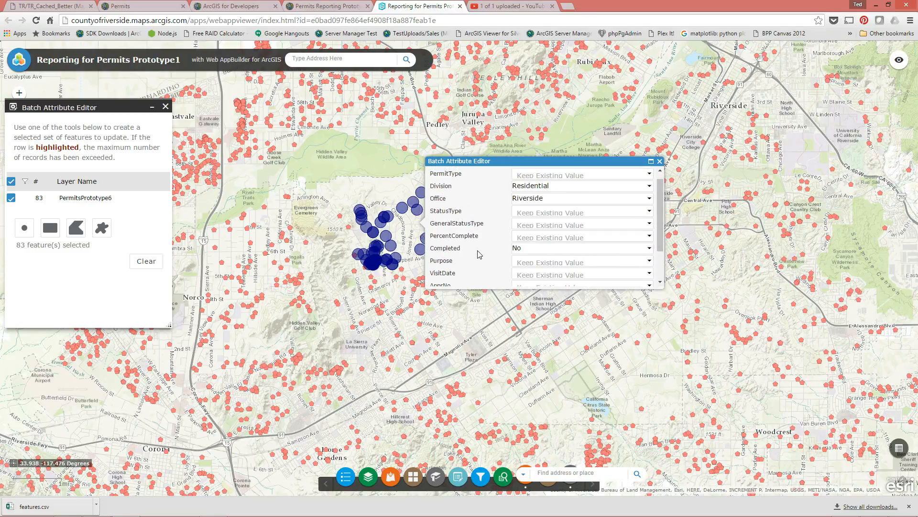
{"action": "left_click", "coordinate": [649, 248]}
{"action": "left_click", "coordinate": [525, 264]}
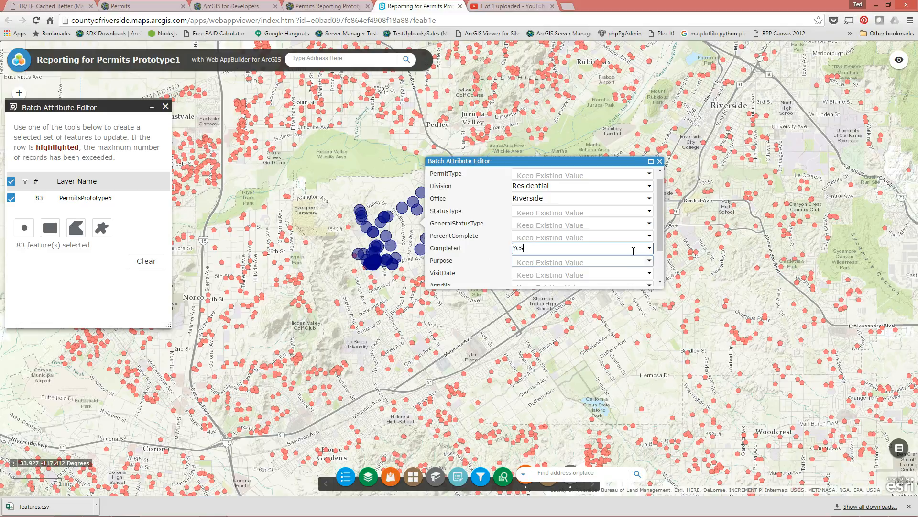
{"action": "scroll", "coordinate": [602, 275], "scroll_direction": "down", "scroll_amount": 2}
{"action": "left_click", "coordinate": [446, 275]}
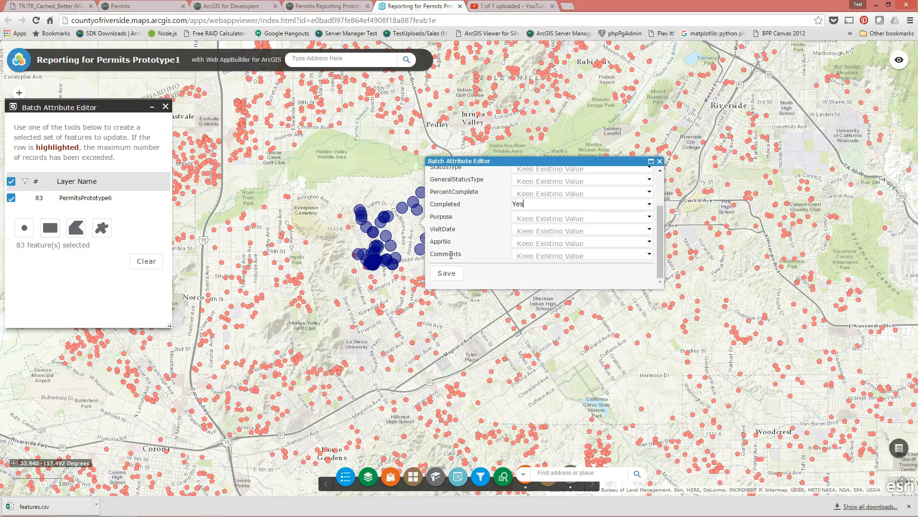
{"action": "left_click", "coordinate": [661, 163]}
Clear the batch selection and try to select a single permit feature near Campbell Ave with the point tool
{"action": "left_click", "coordinate": [156, 266]}
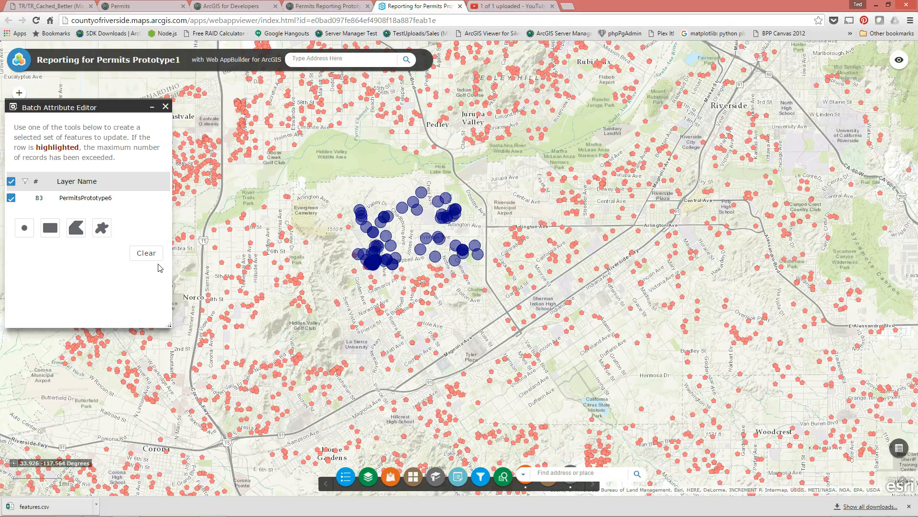
{"action": "left_click", "coordinate": [147, 253]}
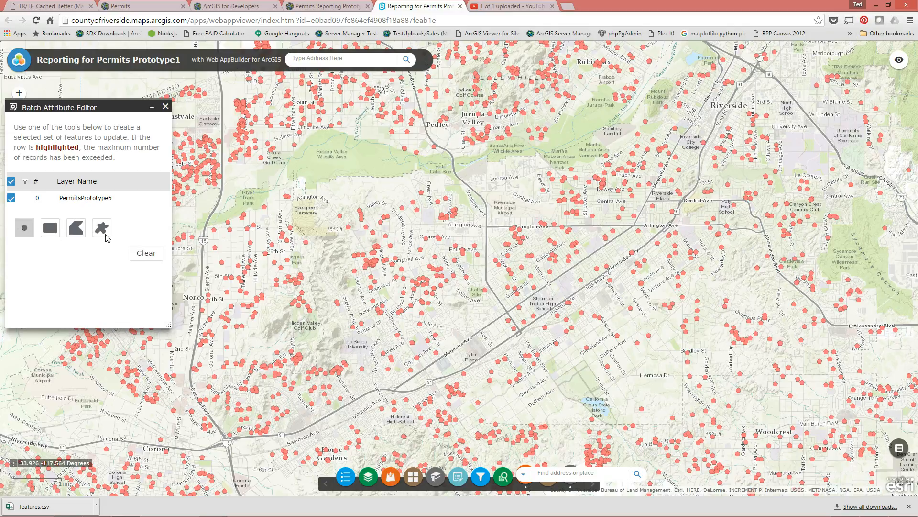
{"action": "left_click", "coordinate": [357, 263]}
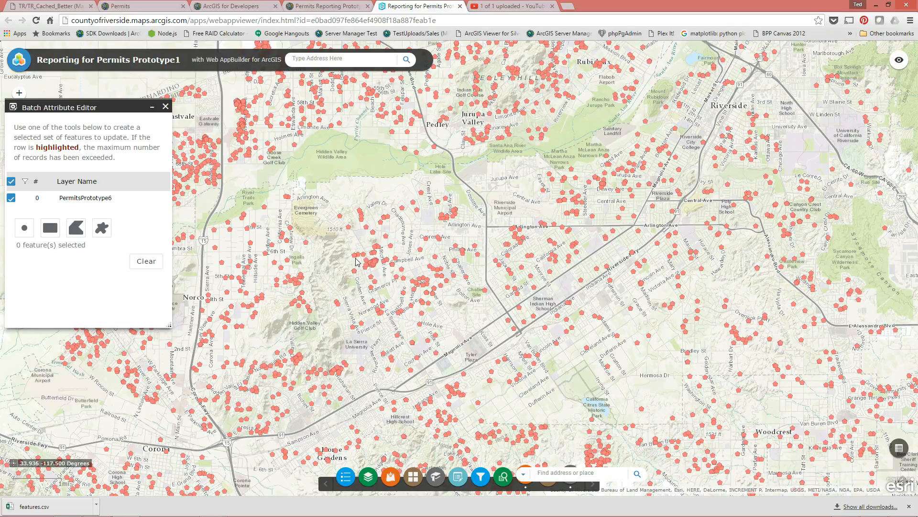
{"action": "left_click_drag", "start_coordinate": [354, 258], "coordinate": [360, 261]}
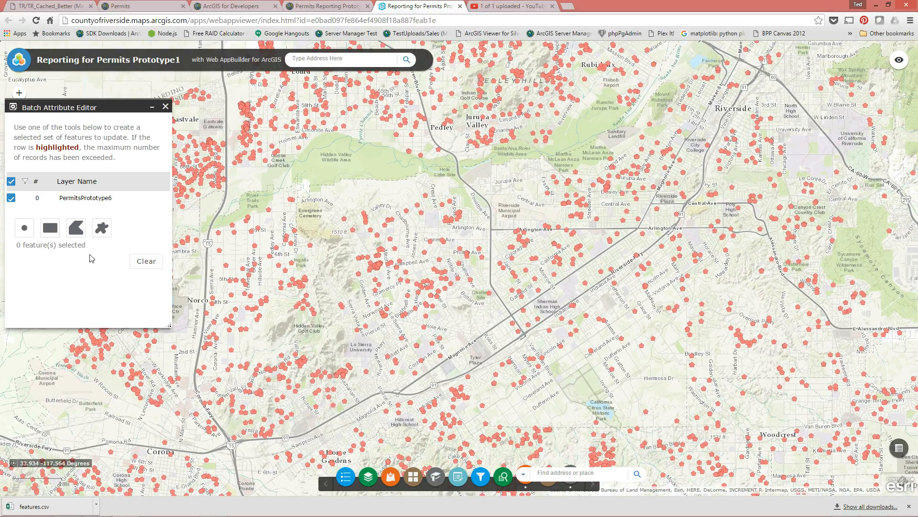
Select the PermitsPrototype6 features within a five-sided polygon around La Sierra University and Sherman Indian High School, and close the edit form
{"action": "left_click", "coordinate": [76, 234]}
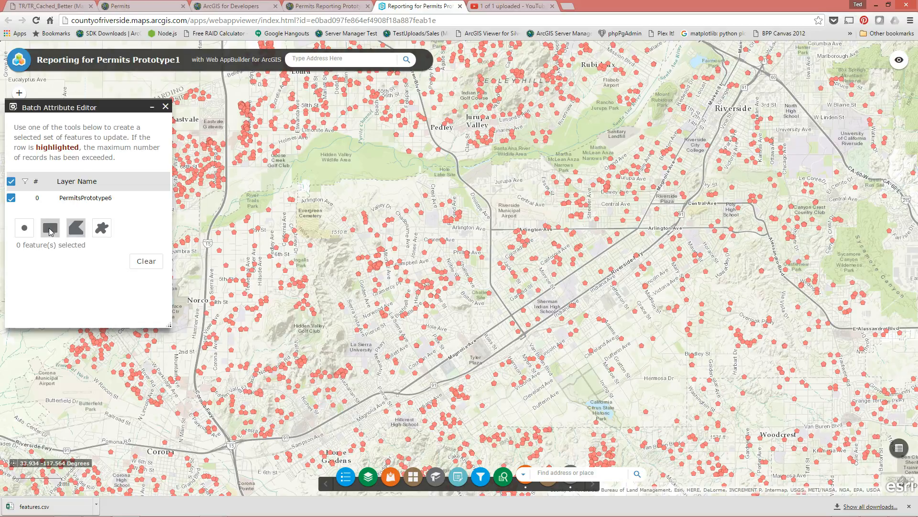
{"action": "left_click", "coordinate": [371, 198]}
{"action": "left_click", "coordinate": [308, 303]}
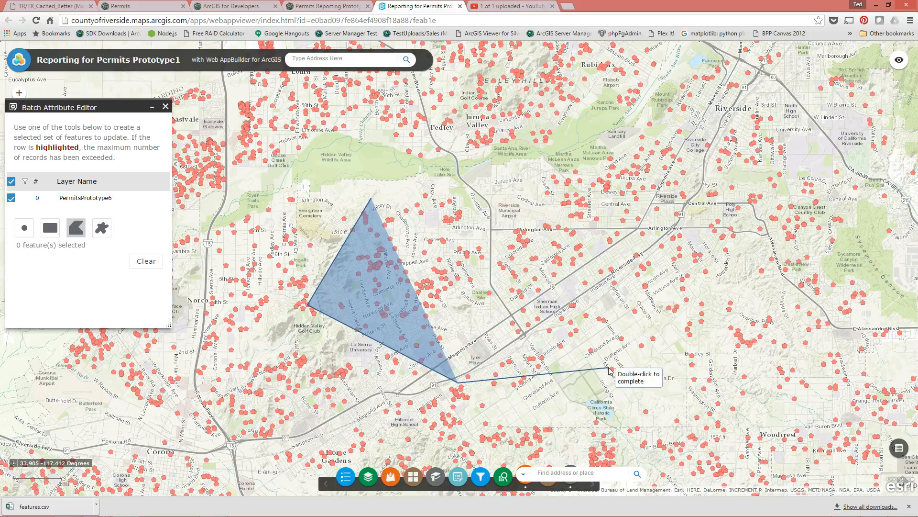
{"action": "left_click", "coordinate": [612, 286]}
{"action": "left_click", "coordinate": [625, 278]}
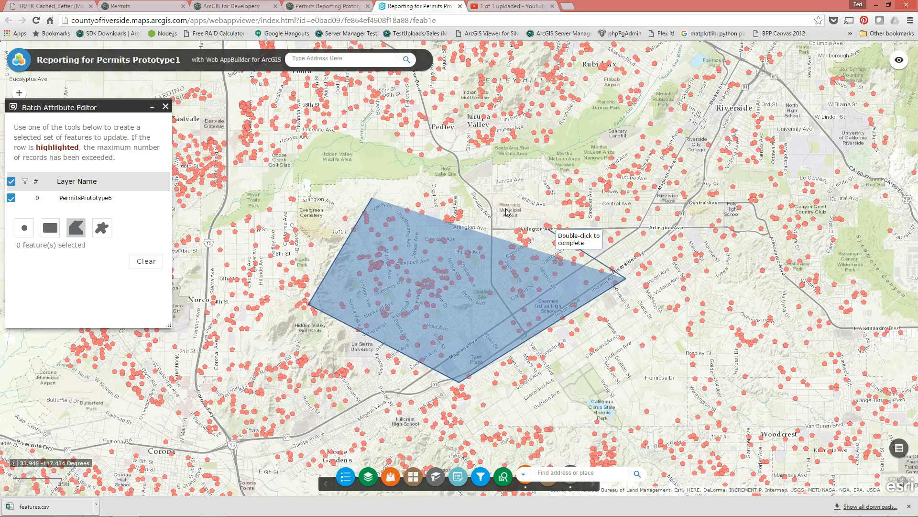
{"action": "double_click", "coordinate": [500, 200]}
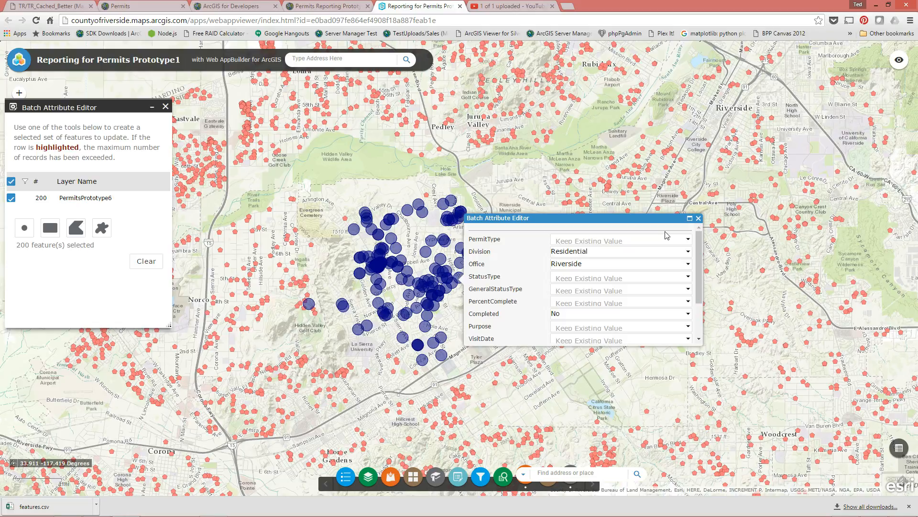
{"action": "left_click", "coordinate": [698, 218]}
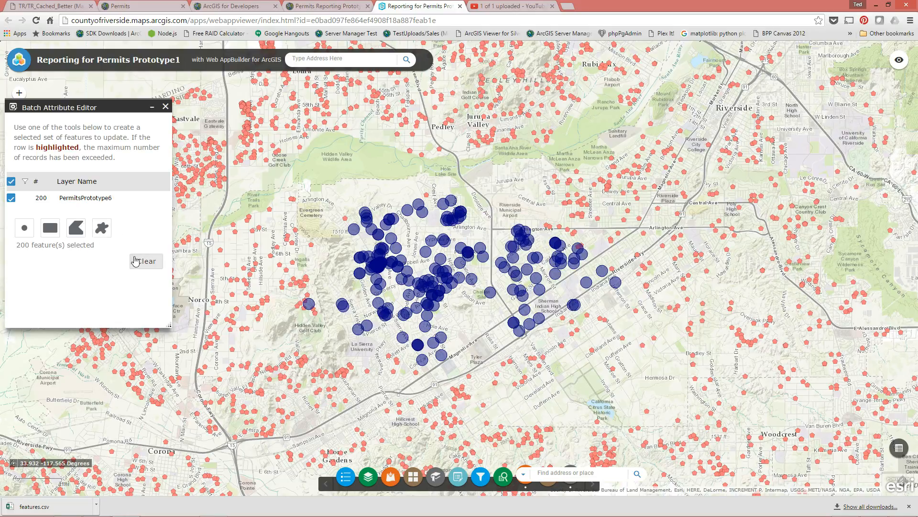
Select PermitsPrototype6 features within a freehand area between Jurupa Valley and La Sierra University, and clear the selection and close the Batch Attribute Editor
{"action": "left_click", "coordinate": [102, 229]}
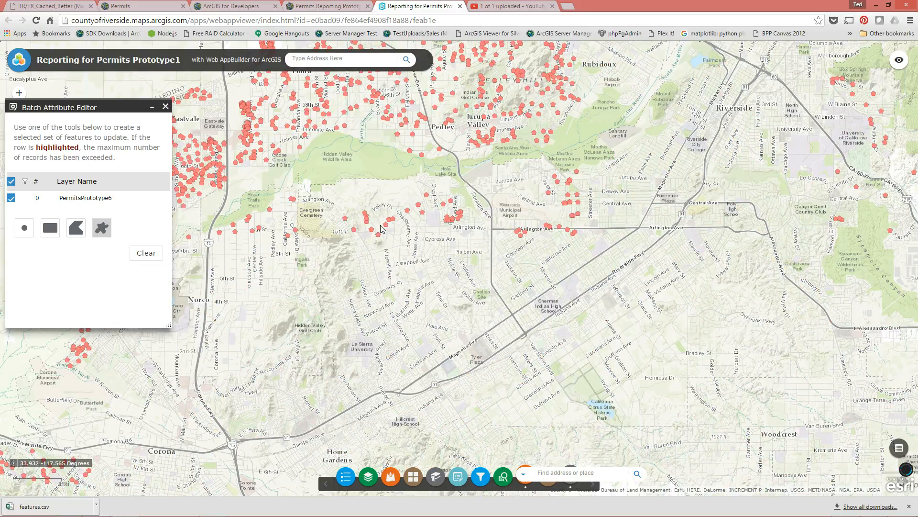
{"action": "mouse_move", "coordinate": [379, 226]}
{"action": "left_mouse_down"}
{"action": "mouse_move", "coordinate": [355, 346]}
{"action": "mouse_move", "coordinate": [487, 404]}
{"action": "mouse_move", "coordinate": [574, 420]}
{"action": "mouse_move", "coordinate": [608, 378]}
{"action": "mouse_move", "coordinate": [663, 370]}
{"action": "mouse_move", "coordinate": [622, 275]}
{"action": "mouse_move", "coordinate": [707, 258]}
{"action": "mouse_move", "coordinate": [468, 133]}
{"action": "mouse_move", "coordinate": [353, 178]}
{"action": "mouse_move", "coordinate": [366, 206]}
{"action": "left_mouse_up"}
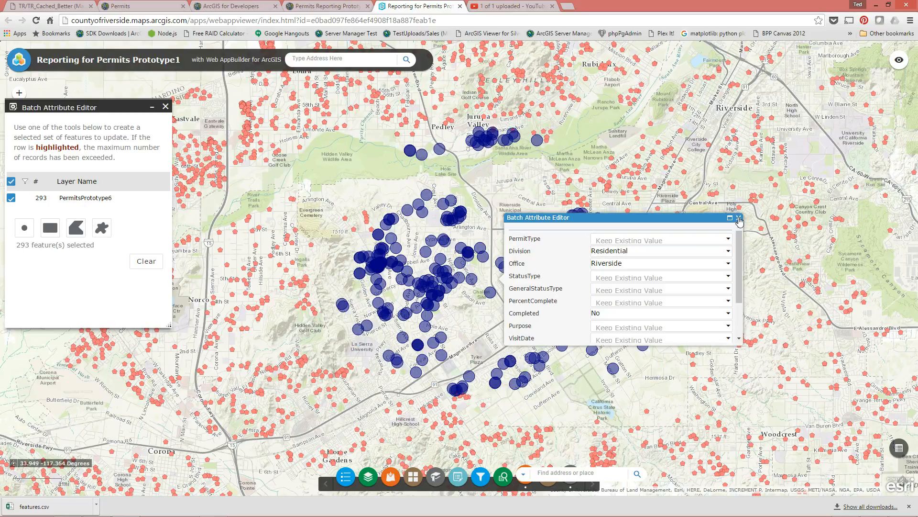
{"action": "left_click", "coordinate": [739, 219]}
{"action": "left_click", "coordinate": [147, 265]}
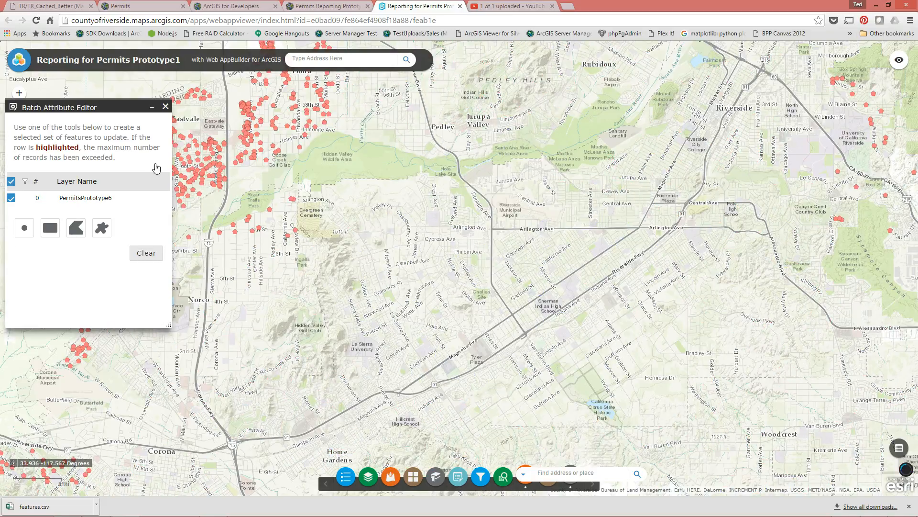
{"action": "left_click", "coordinate": [167, 109]}
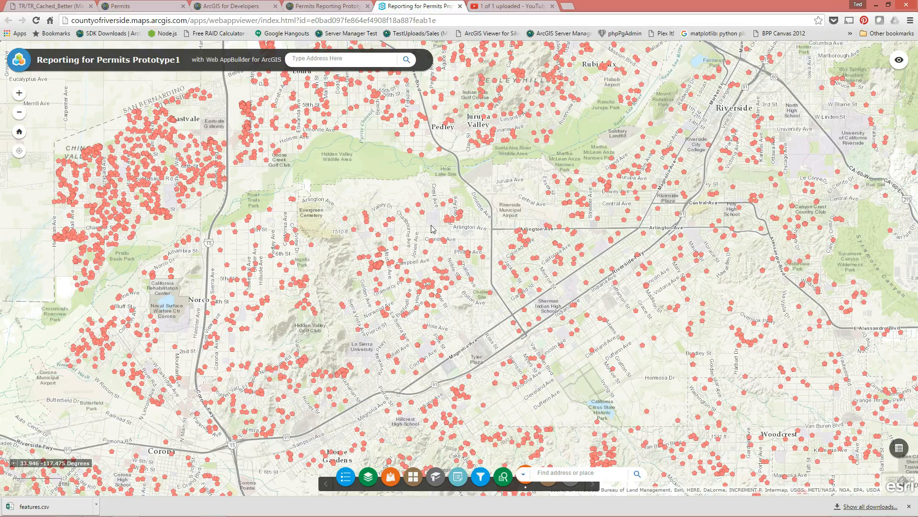
Show the overview map for the area around La Sierra Heights and Arlanza
{"action": "left_click_drag", "start_coordinate": [381, 189], "coordinate": [495, 270]}
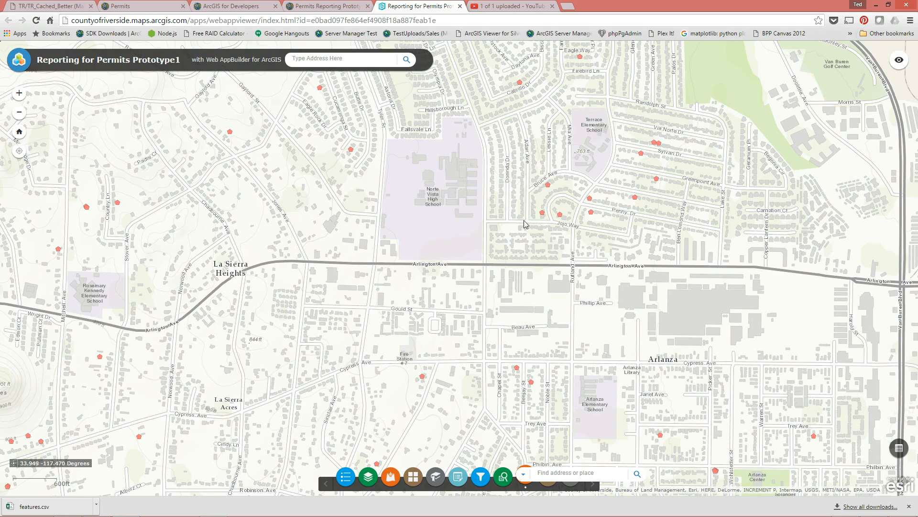
{"action": "scroll", "coordinate": [531, 211], "scroll_direction": "down", "scroll_amount": 3}
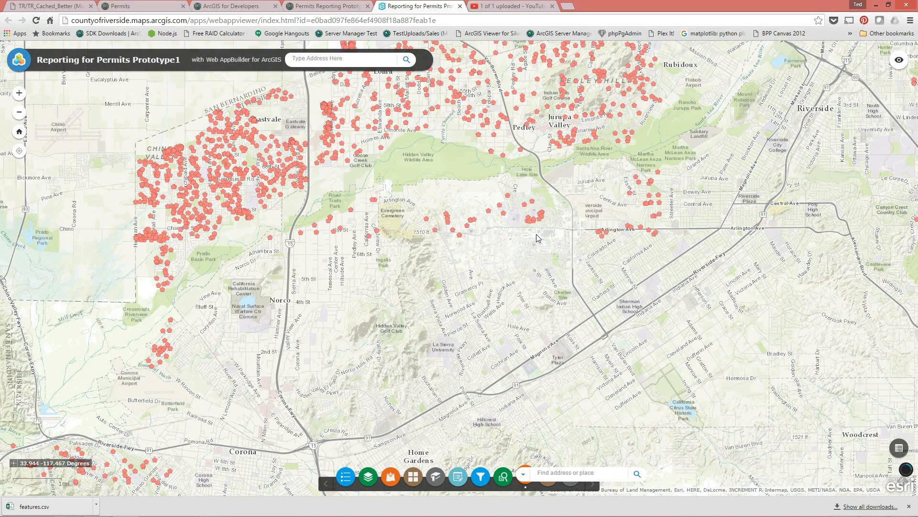
{"action": "scroll", "coordinate": [532, 243], "scroll_direction": "up", "scroll_amount": 1}
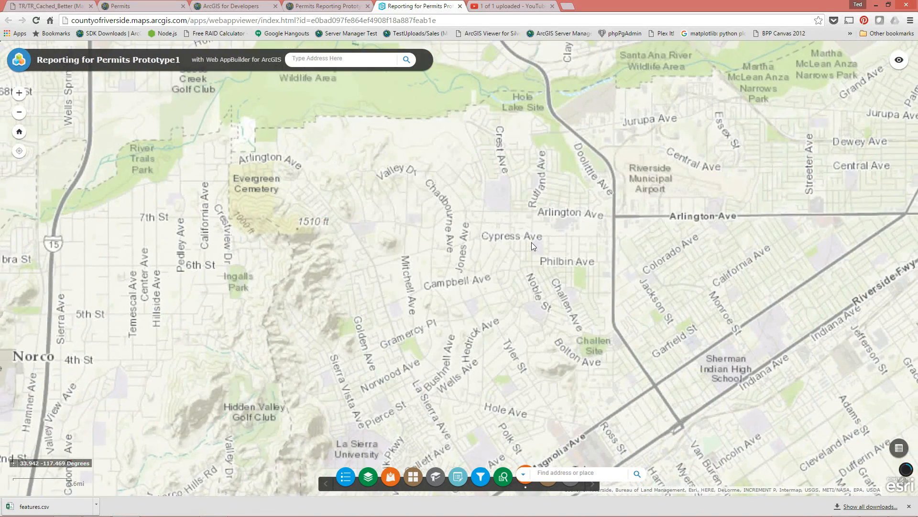
{"action": "scroll", "coordinate": [531, 242], "scroll_direction": "down", "scroll_amount": 1}
{"action": "scroll", "coordinate": [532, 242], "scroll_direction": "up", "scroll_amount": 2}
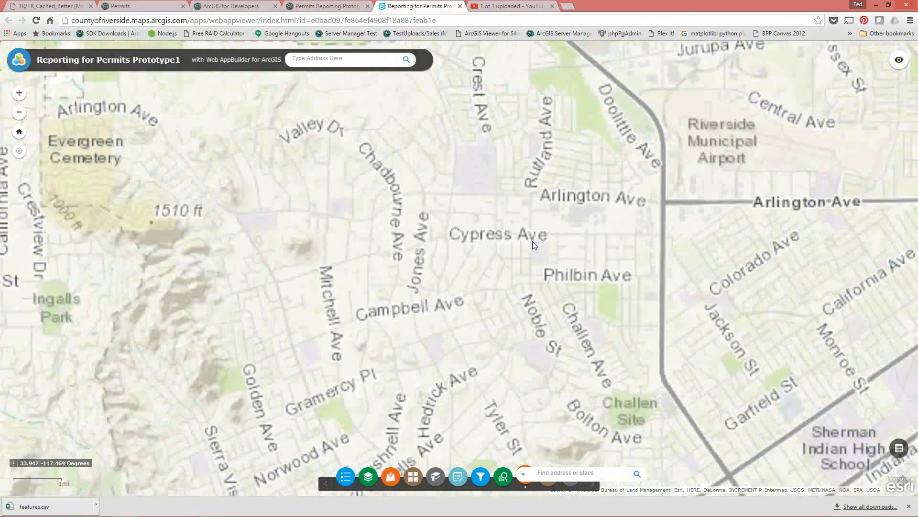
{"action": "left_click", "coordinate": [899, 63]}
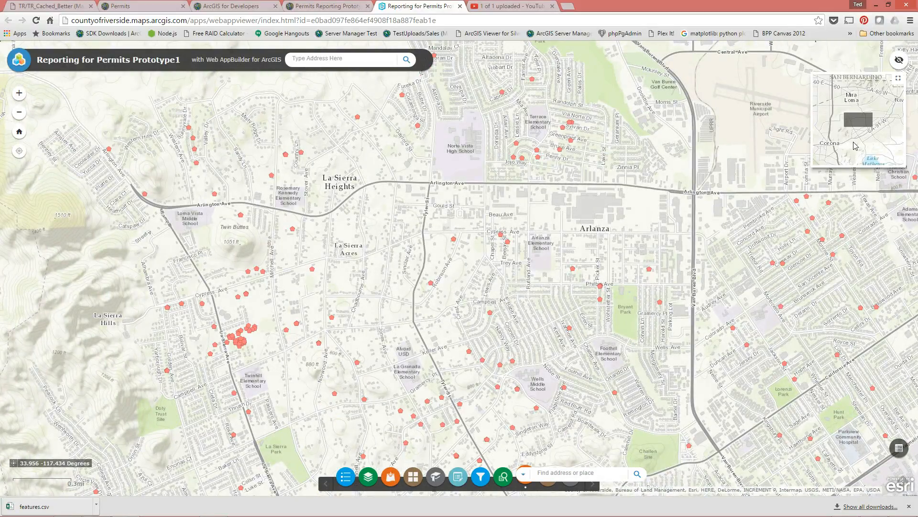